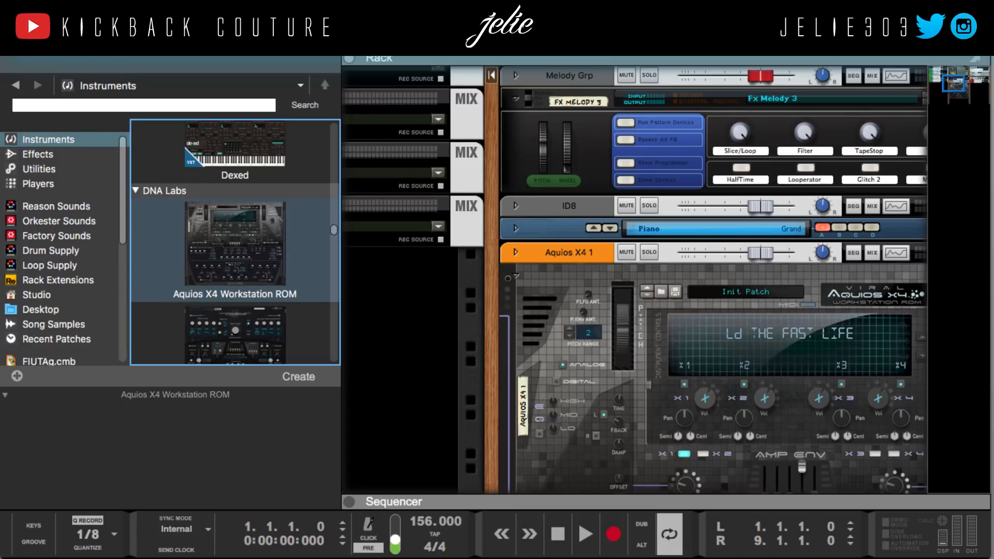
# Show the browser beside the rack and display the Rack Extensions location.
pyautogui.hscroll(3, 381, 409)
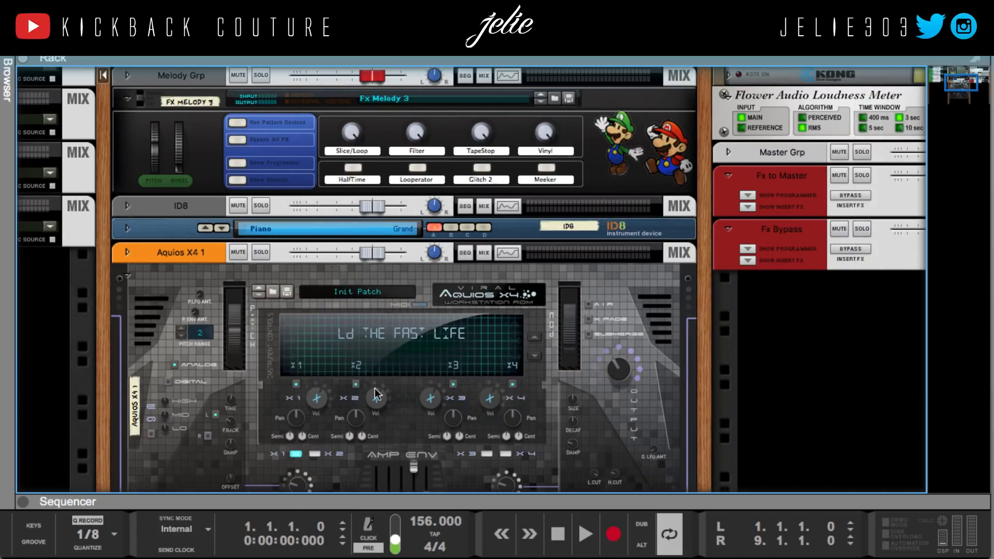
pyautogui.press('F3')
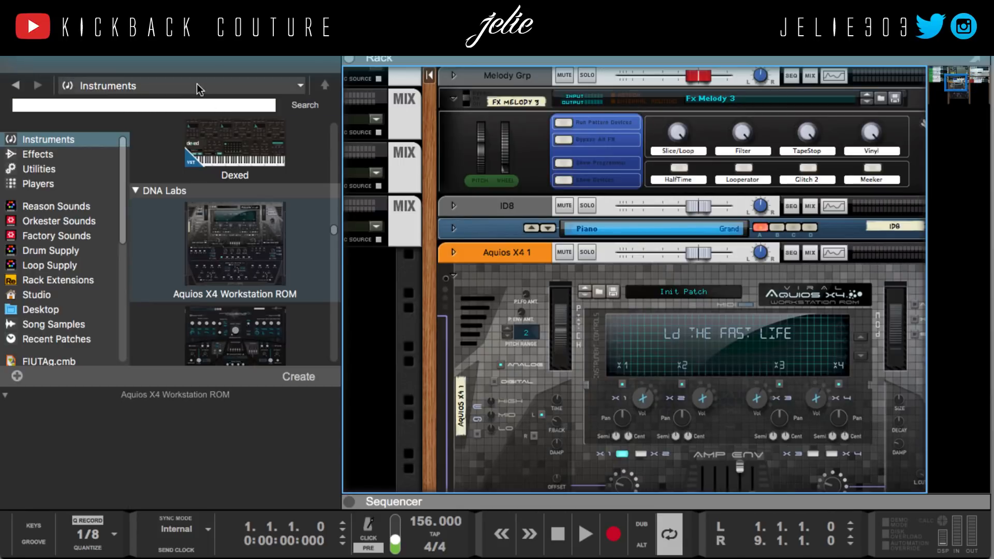
pyautogui.scroll(-1, 94, 293)
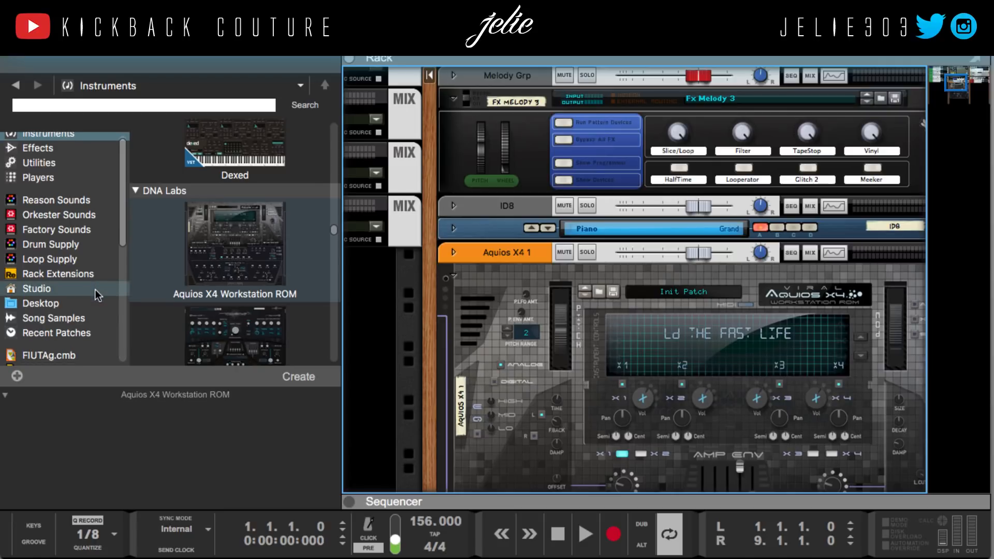
pyautogui.scroll(-3, 91, 292)
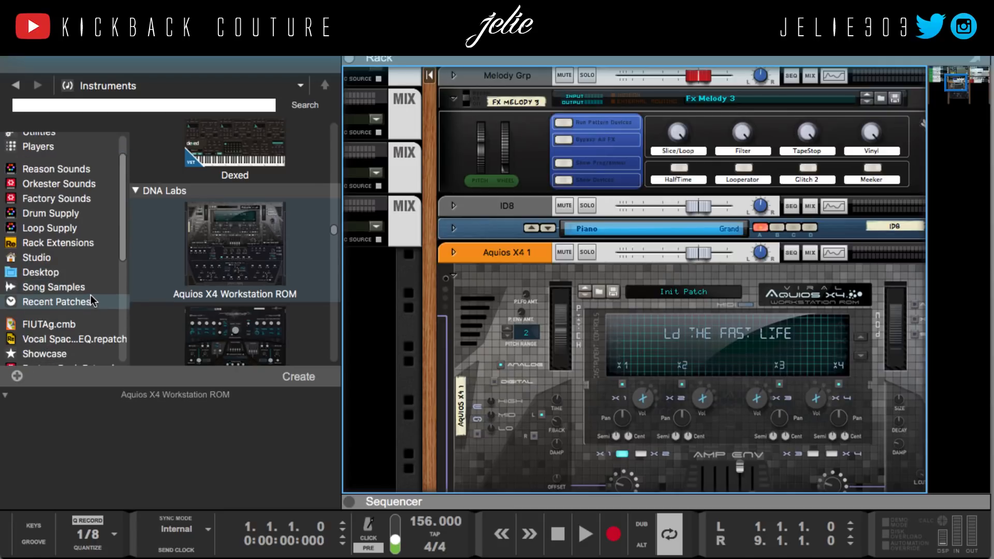
pyautogui.scroll(-1, 91, 296)
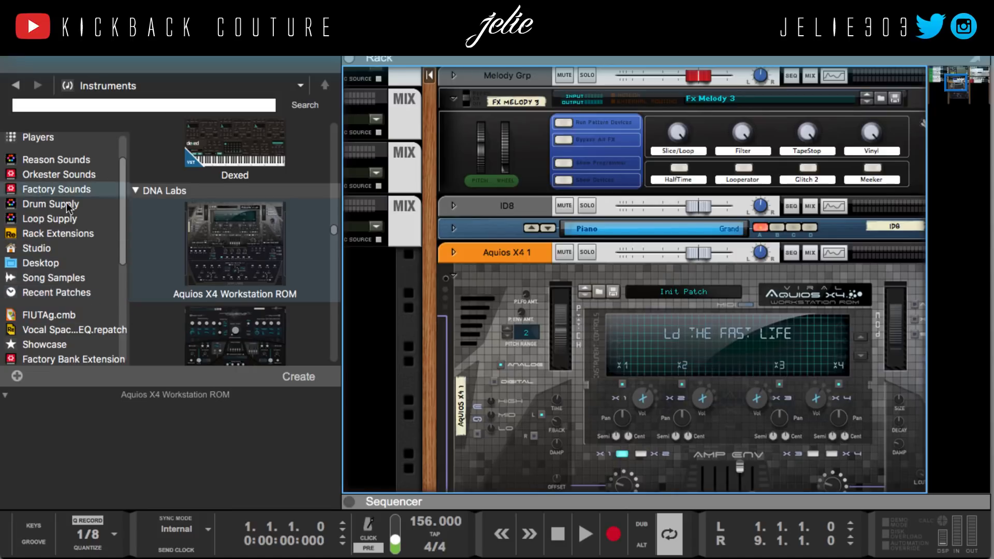
pyautogui.scroll(1, 79, 238)
pyautogui.click(80, 238)
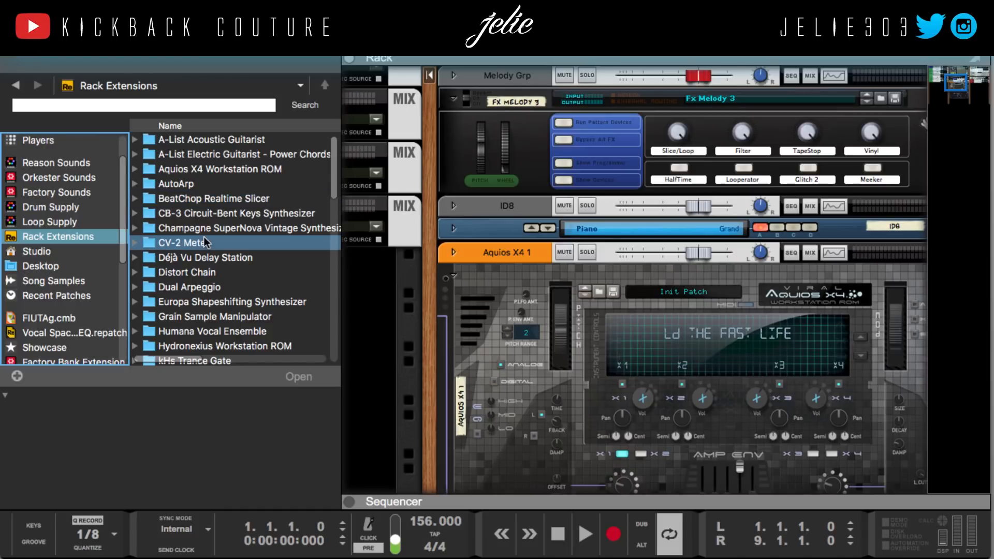
# Go to the Bells patch folder inside Aquios X4 Workstation ROM.
pyautogui.scroll(-2, 217, 279)
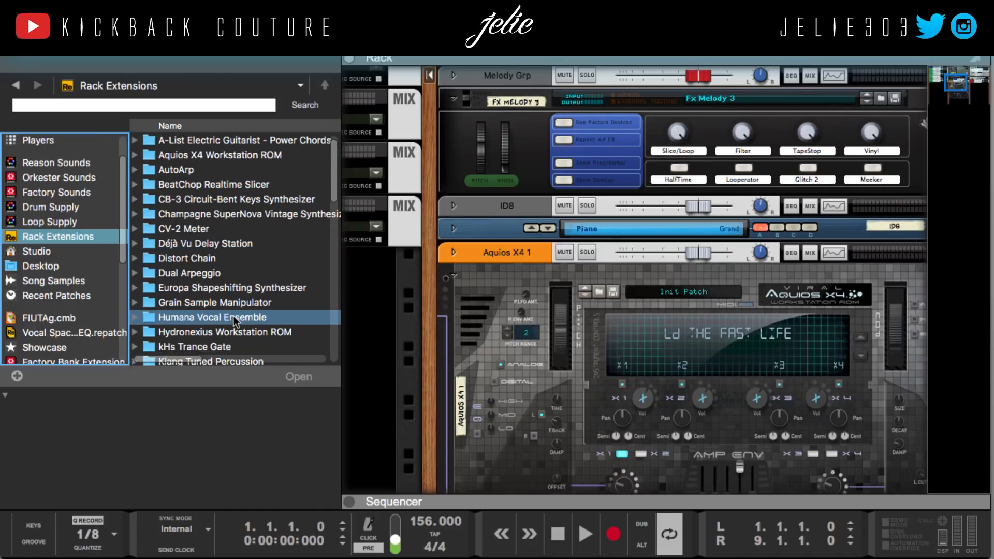
pyautogui.scroll(3, 232, 315)
pyautogui.doubleClick(204, 168)
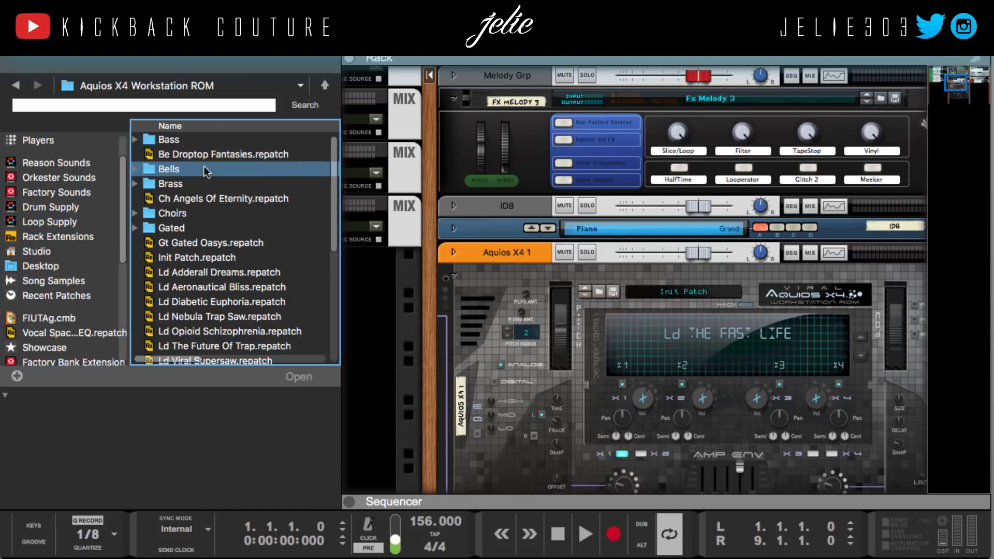
pyautogui.doubleClick(210, 169)
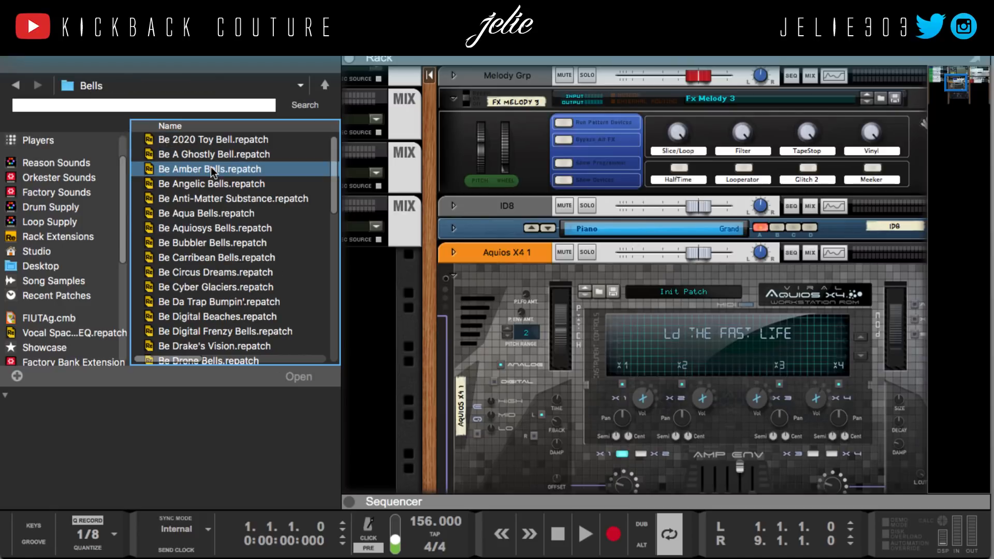
# Load the Be 2020 Toy Bell patch into the Aquios X4 device and start playback with the browser hidden.
pyautogui.moveTo(213, 141); pyautogui.dragTo(527, 331)
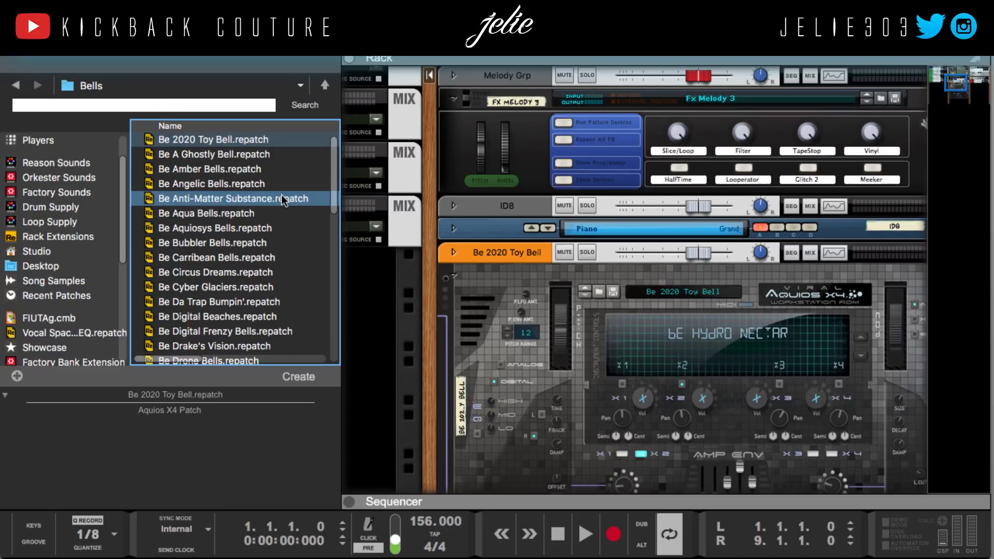
pyautogui.press('F3')
pyautogui.press('space')
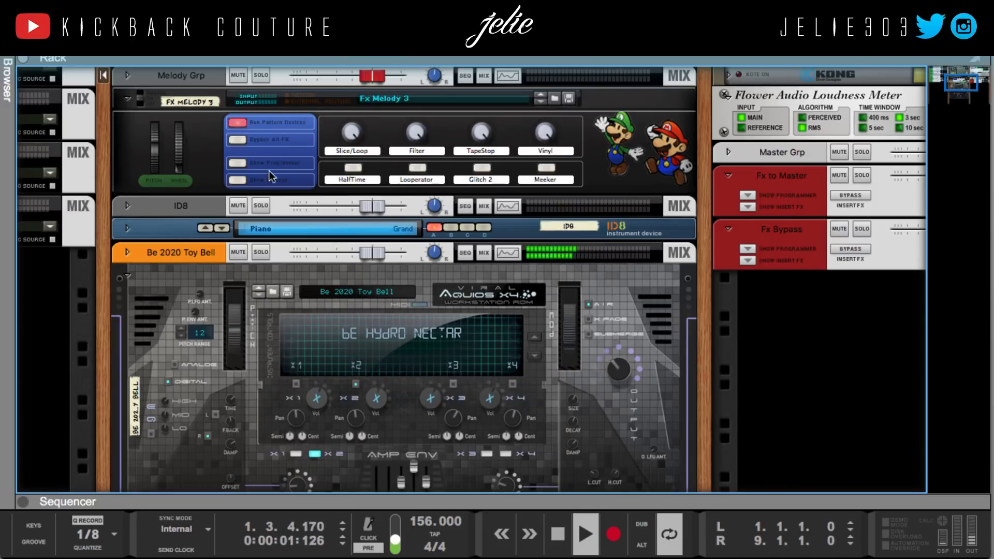
# Audition the Be A Ghostly Bell and Be Amber Bells patches on the Aquios X4 device during playback.
pyautogui.click(257, 297)
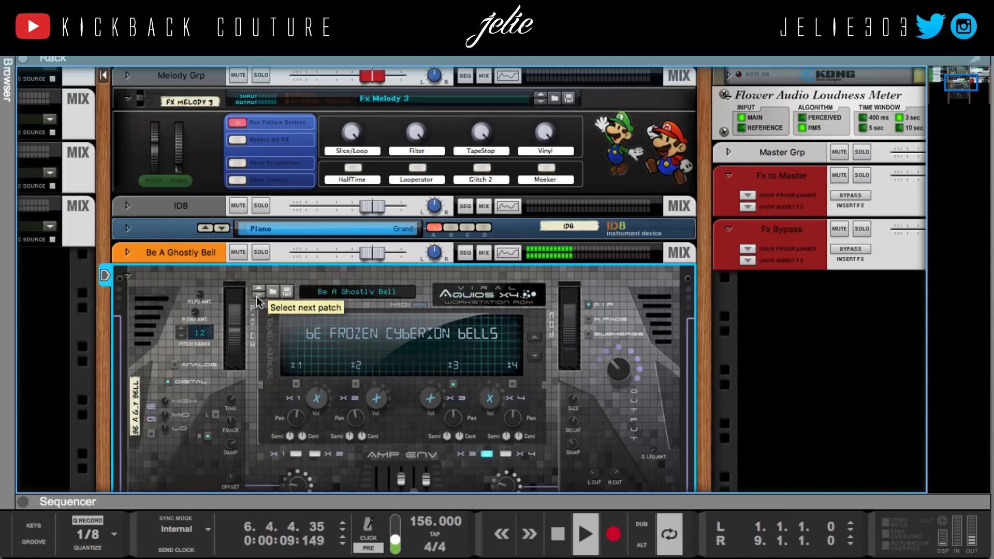
pyautogui.click(324, 292)
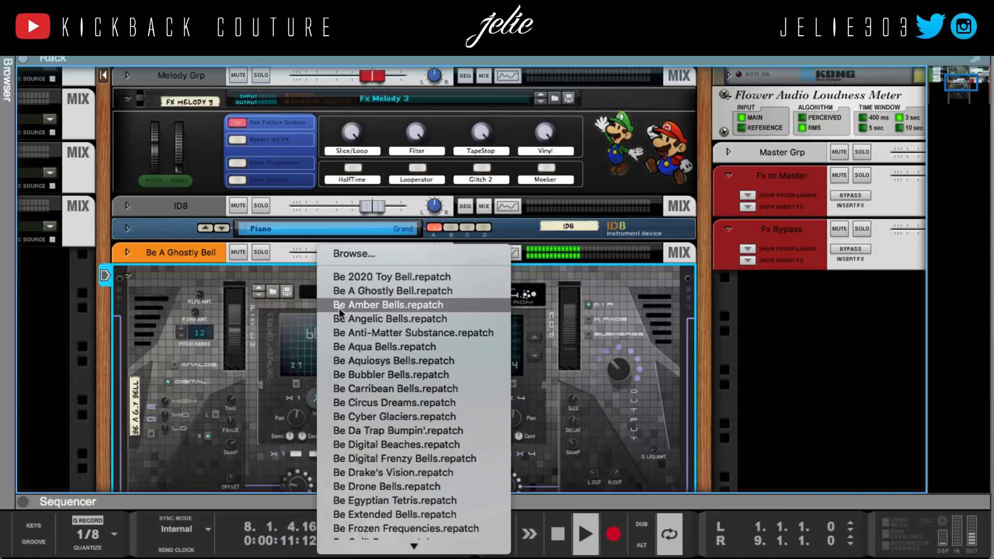
pyautogui.click(339, 305)
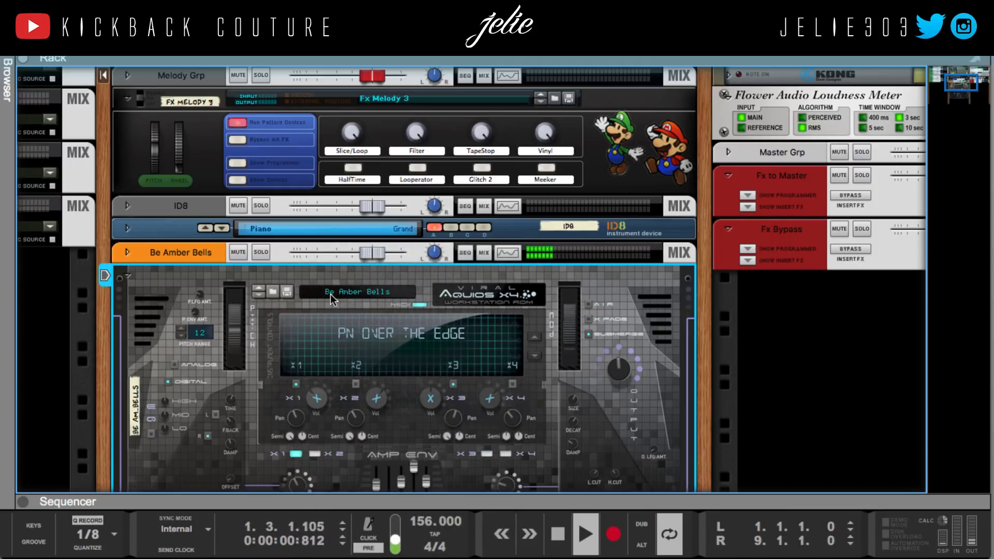
# Audition the Be Angelic Bells and Be Anti-Matter Substance patches on the Aquios X4 device.
pyautogui.click(330, 294)
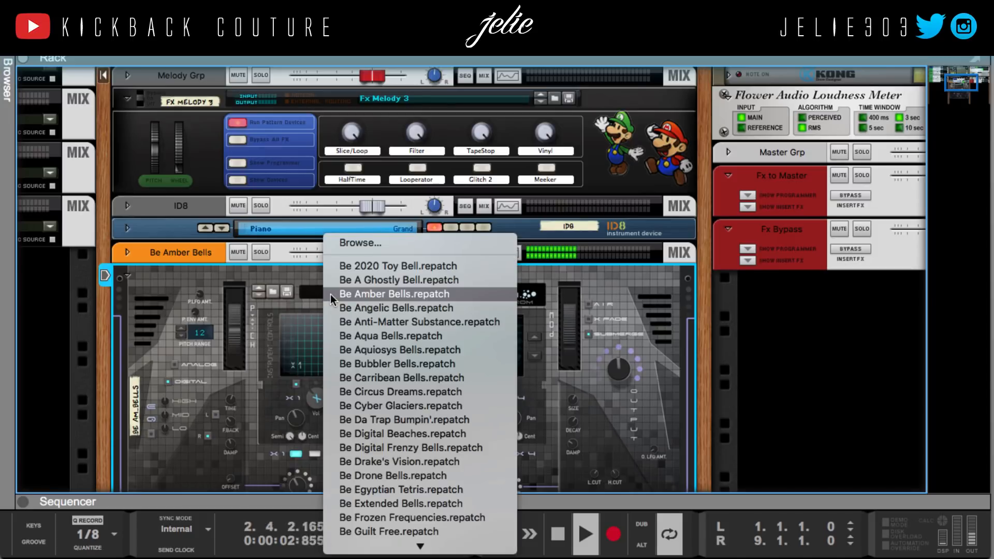
pyautogui.click(337, 303)
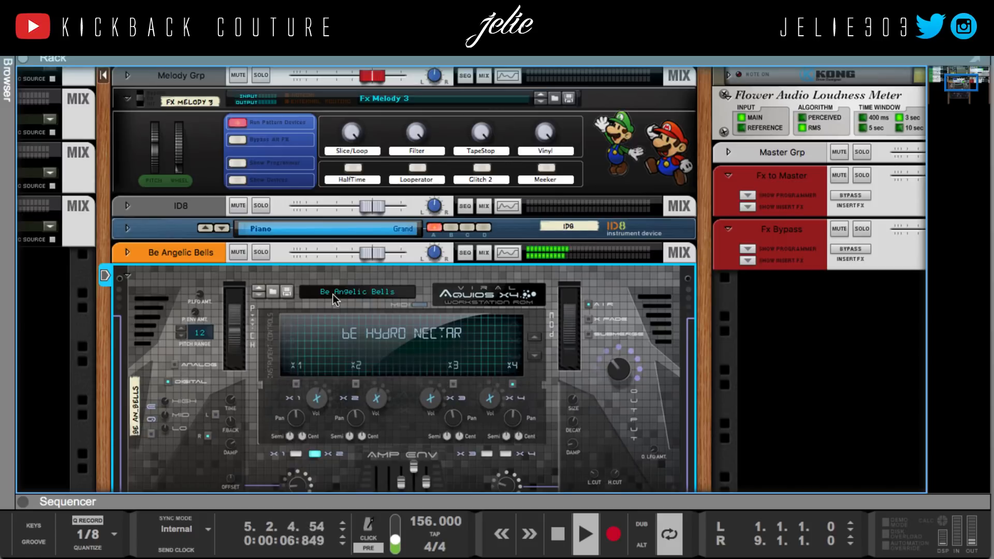
pyautogui.click(333, 294)
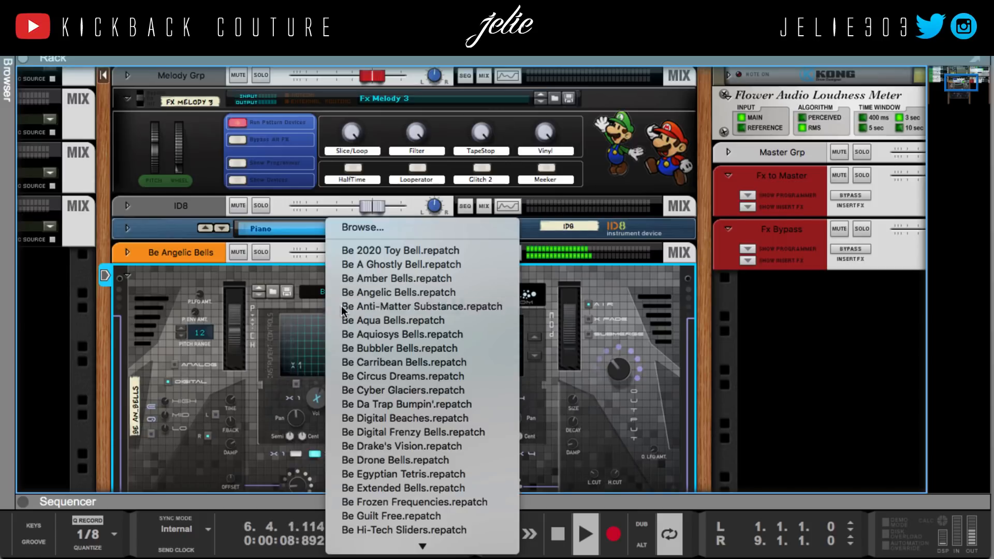
pyautogui.click(341, 306)
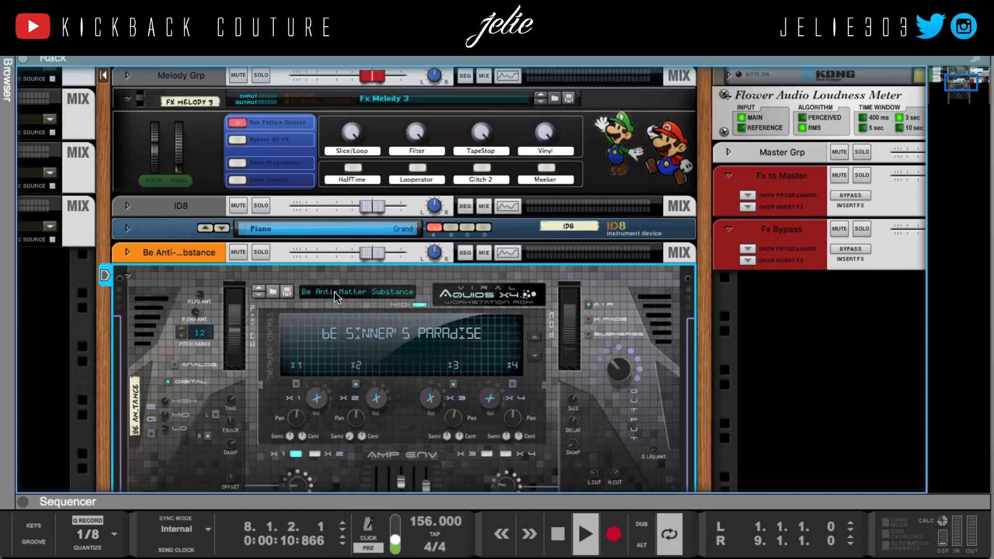
pyautogui.click(334, 292)
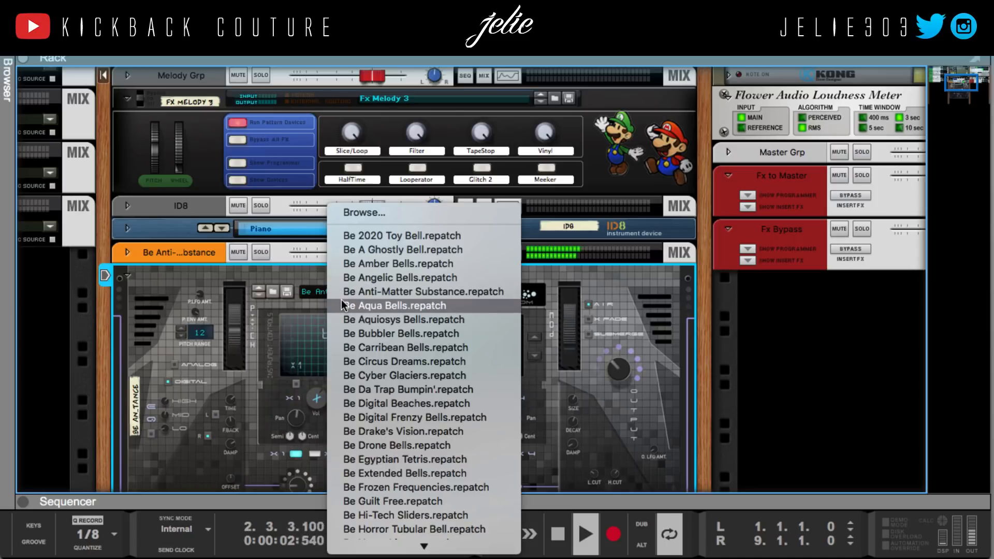
pyautogui.click(296, 274)
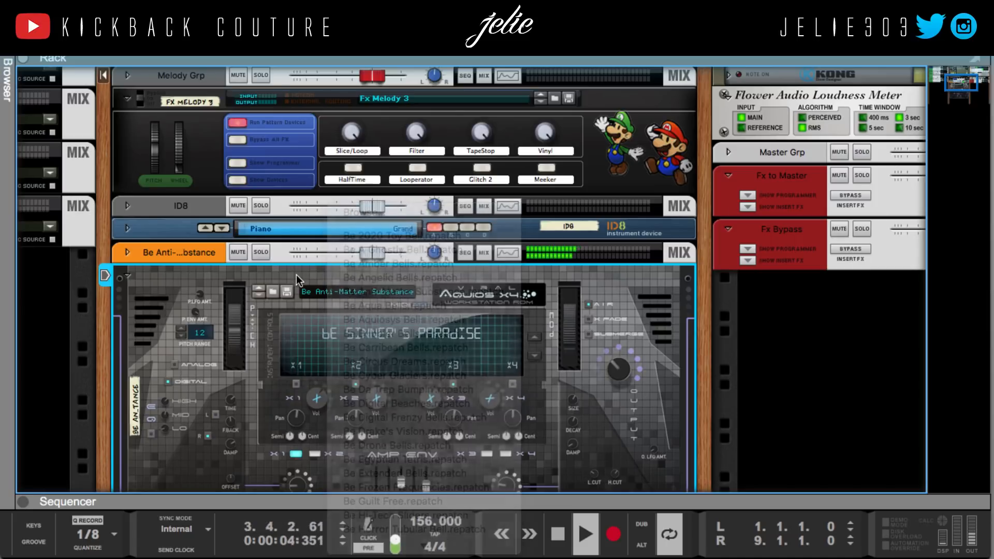
# Play the loop while switching the X1 to X4 layers of Be Anti-Matter Substance on and off to hear them separately.
pyautogui.scroll(-3, 296, 297)
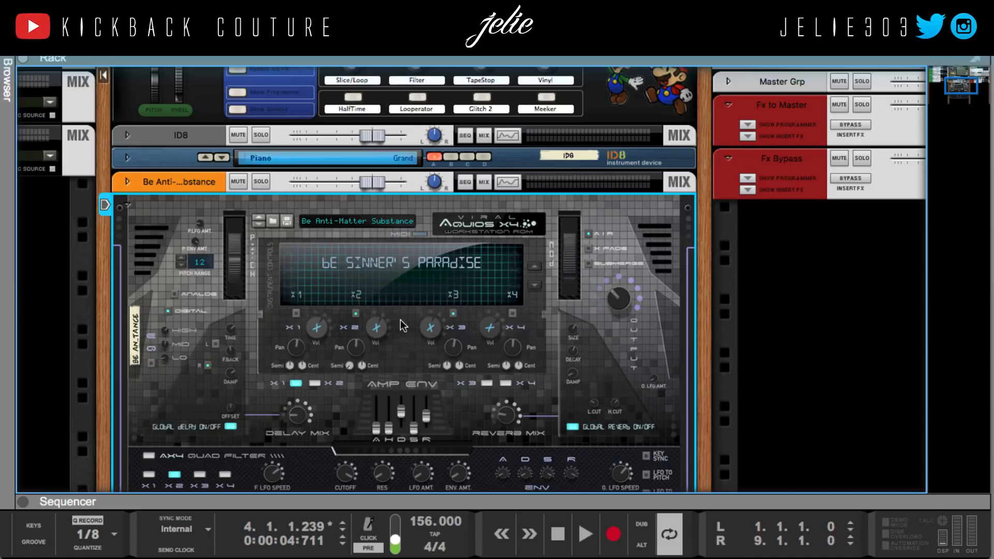
pyautogui.press('space')
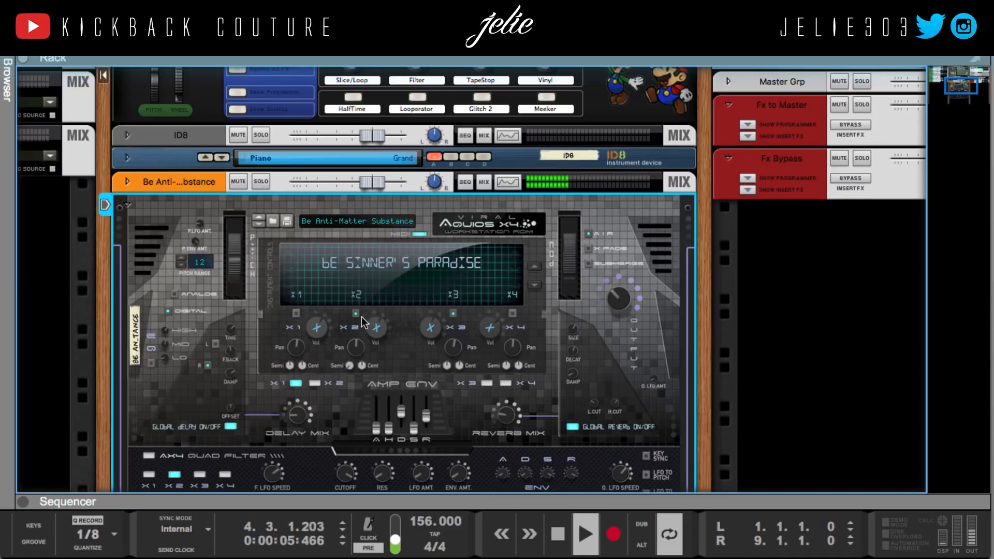
pyautogui.click(355, 314)
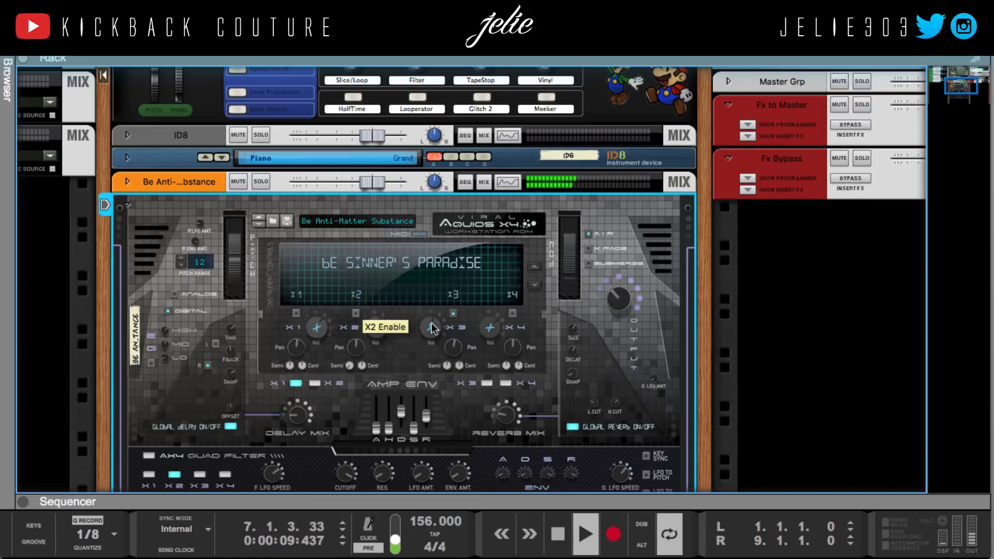
pyautogui.click(452, 315)
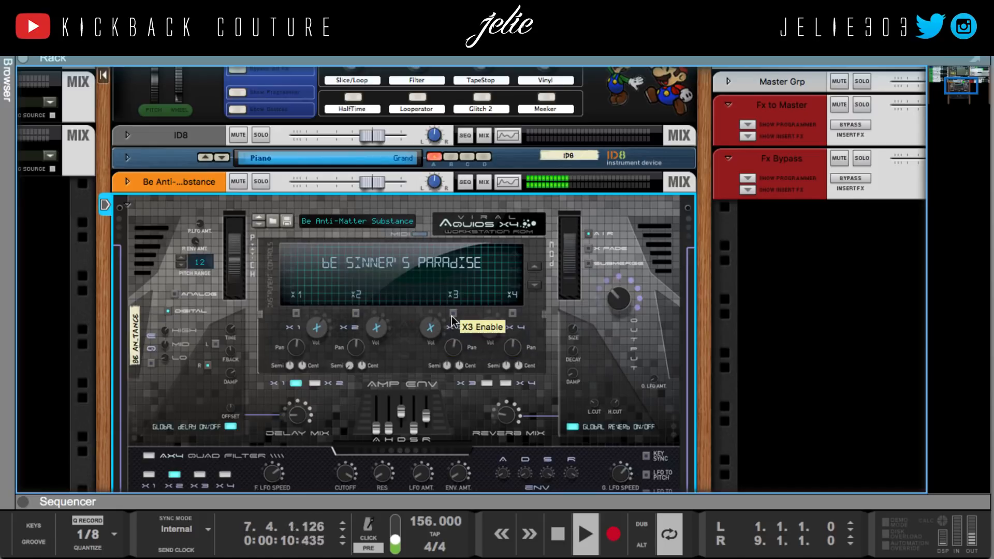
pyautogui.click(358, 313)
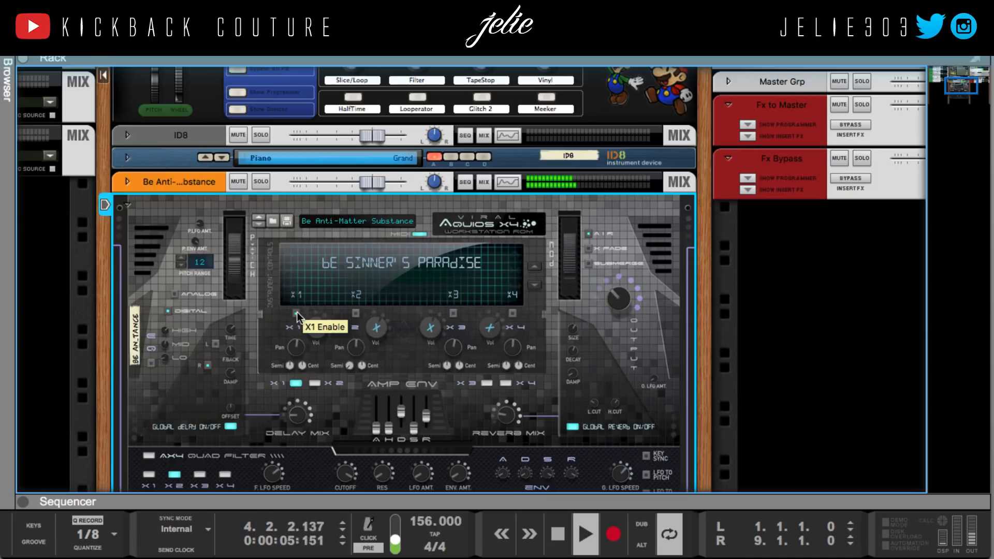
pyautogui.click(512, 313)
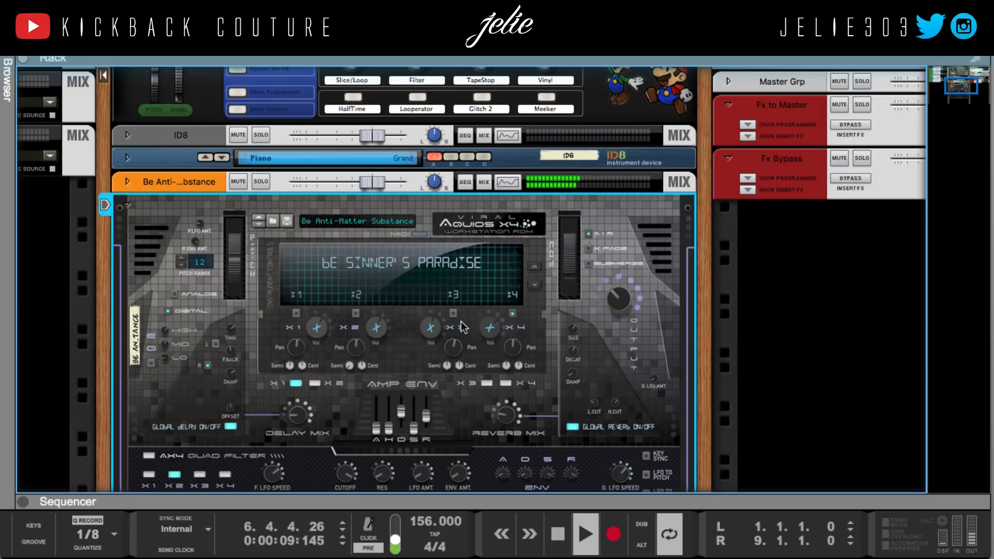
pyautogui.click(512, 314)
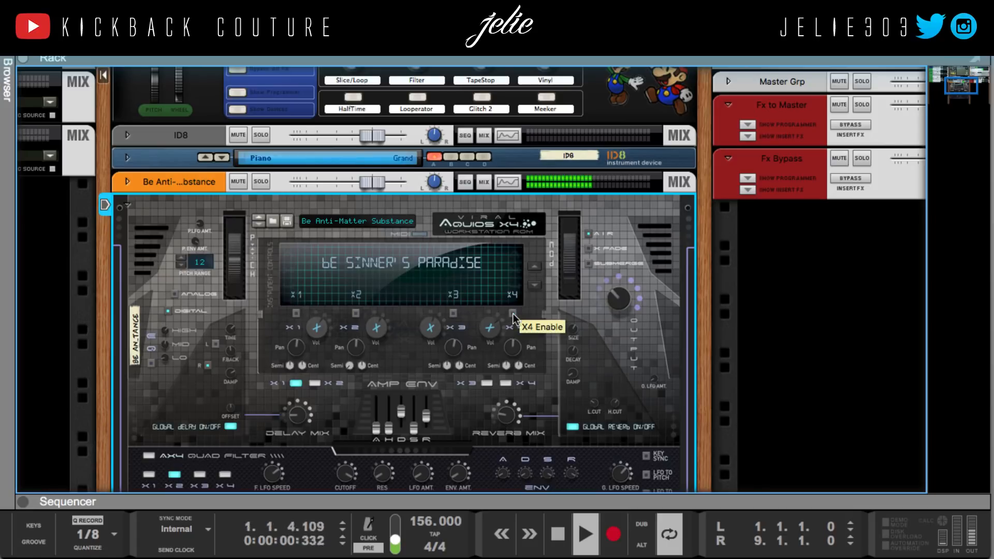
pyautogui.click(451, 313)
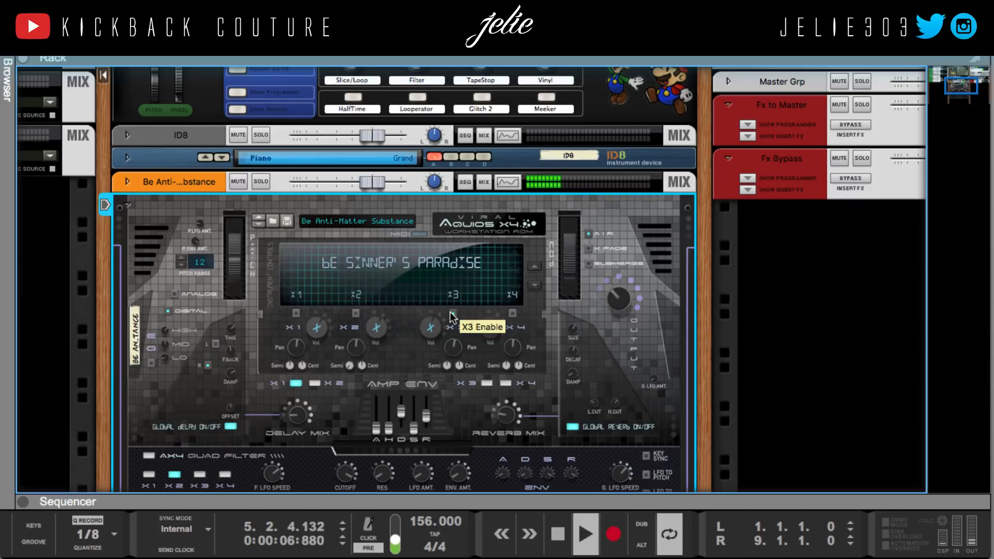
pyautogui.press('space')
# Play the loop with the Be Aqua Bells patch, followed by the Be Aquiosys Bells patch.
pyautogui.click(259, 225)
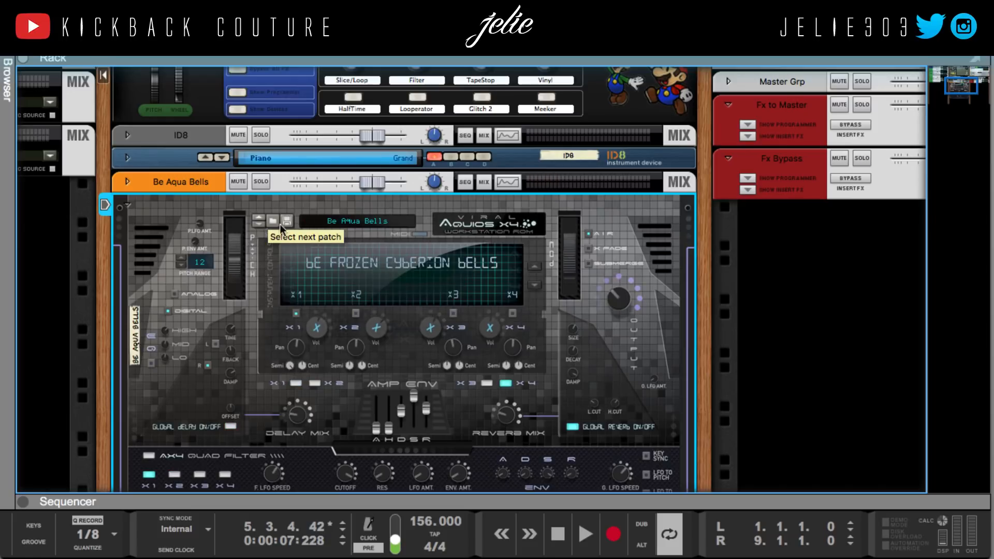
pyautogui.press('space')
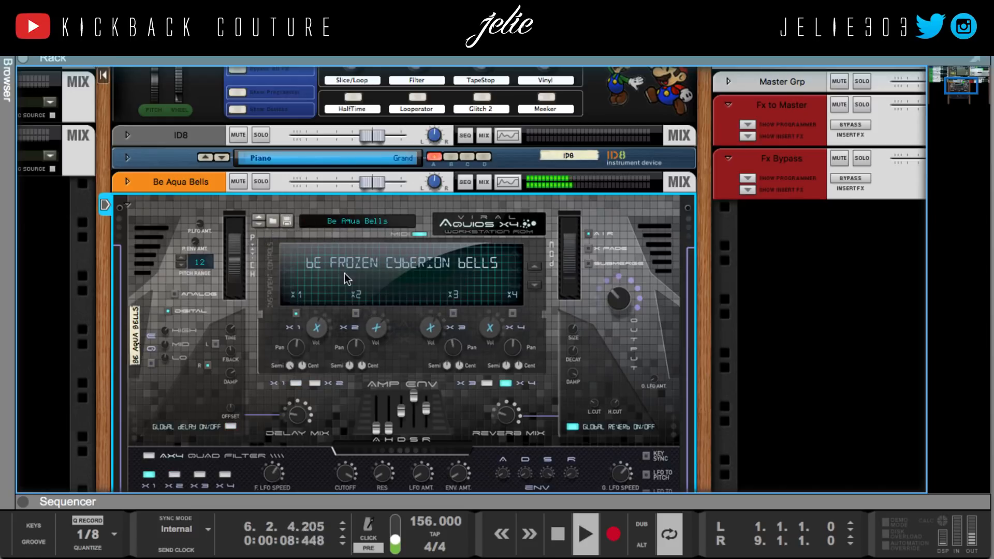
pyautogui.click(376, 327)
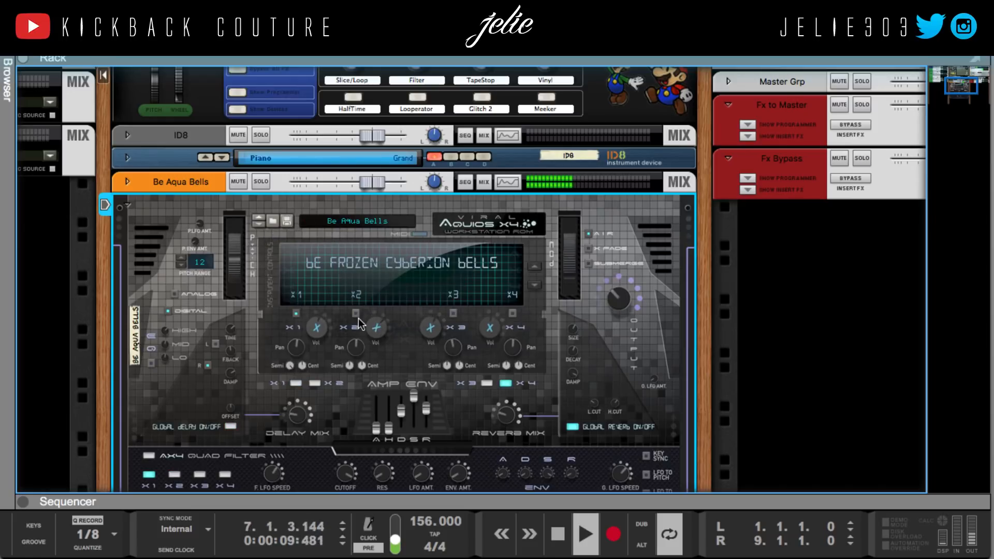
pyautogui.click(259, 226)
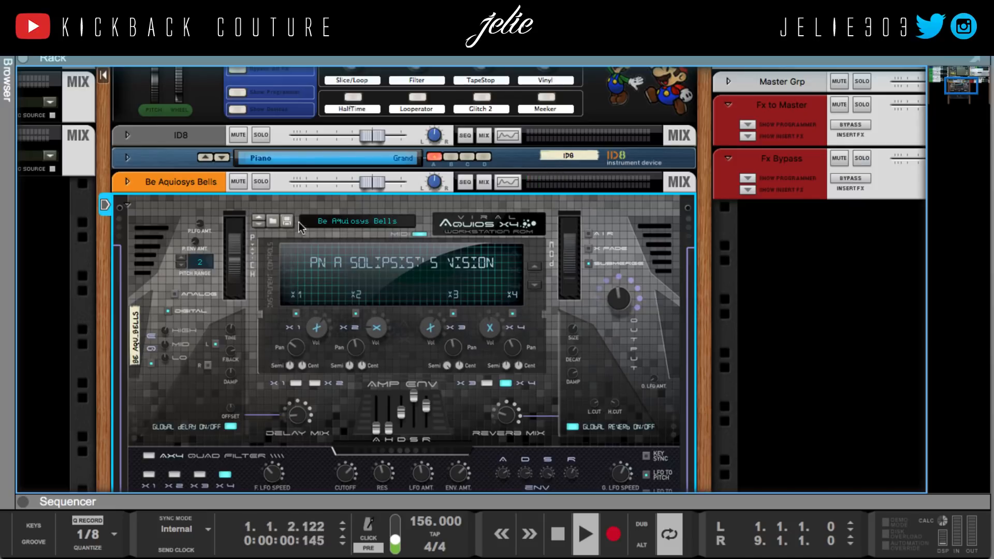
# Look through the Bells patch list and load the Be Carribean Bells patch while the loop plays.
pyautogui.click(336, 222)
pyautogui.click(336, 221)
pyautogui.click(319, 222)
pyautogui.click(318, 221)
pyautogui.click(310, 219)
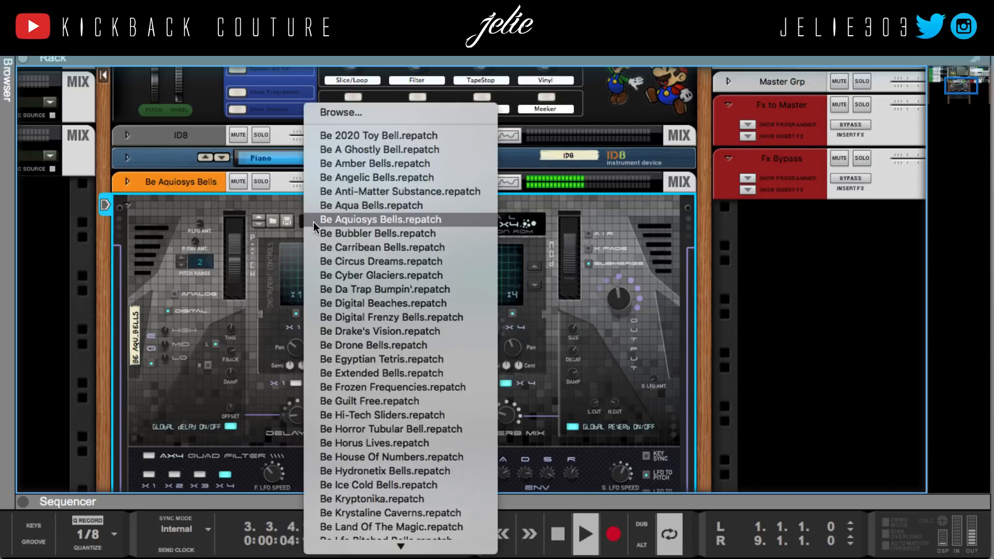
pyautogui.scroll(-5, 355, 319)
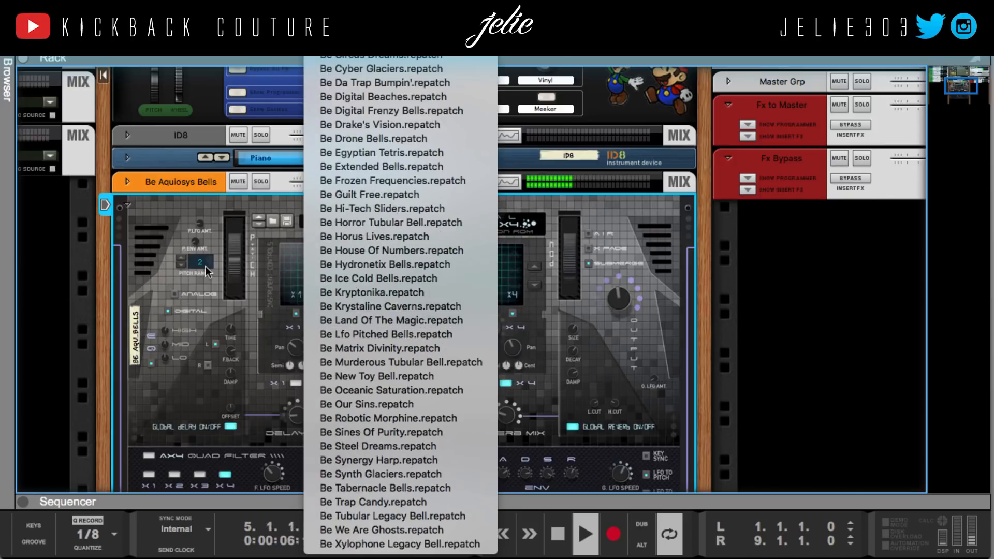
pyautogui.click(377, 219)
pyautogui.click(377, 219)
pyautogui.click(405, 241)
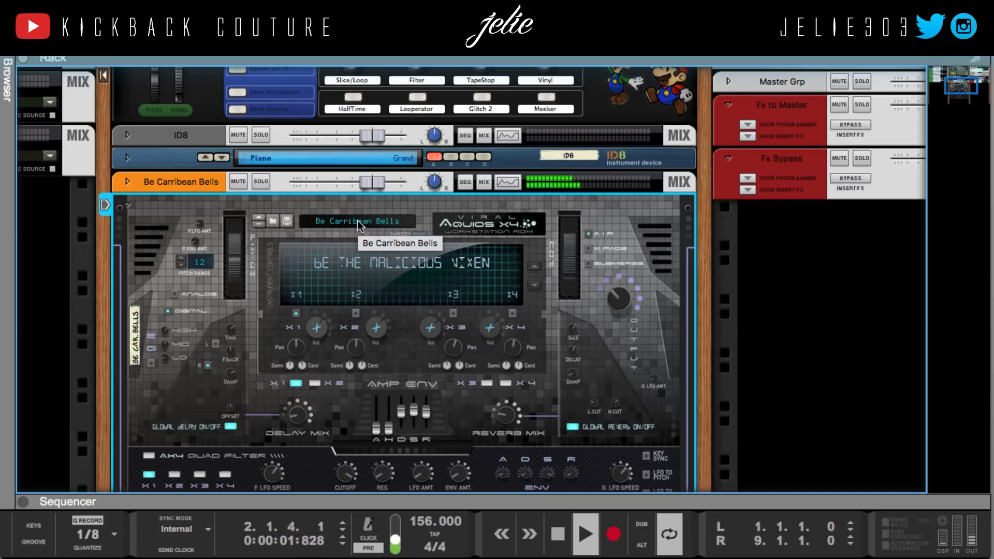
# Change the Be Carribean Bells channel's colour to grey and fold its Aquios X4 device.
pyautogui.rightClick(166, 187)
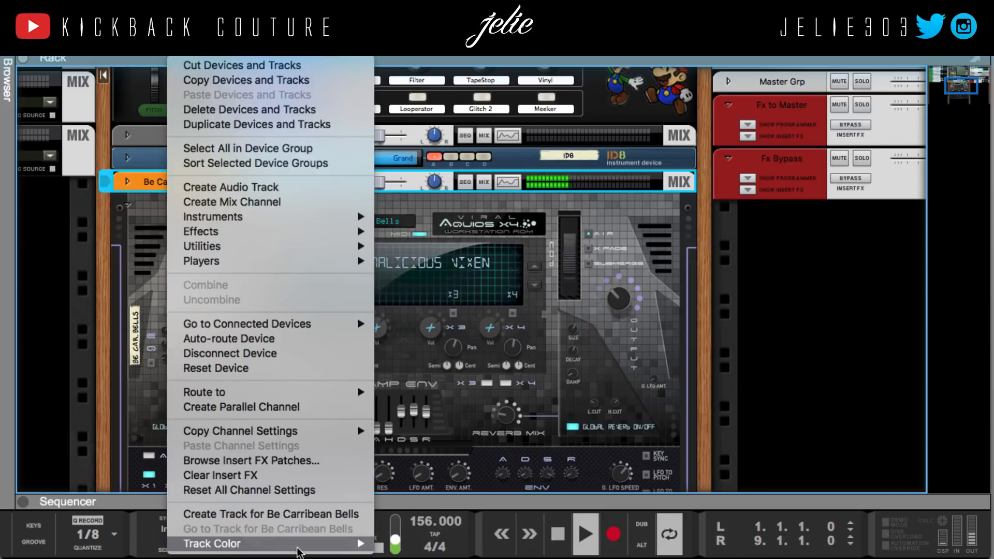
pyautogui.moveTo(342, 544)
pyautogui.click(396, 528)
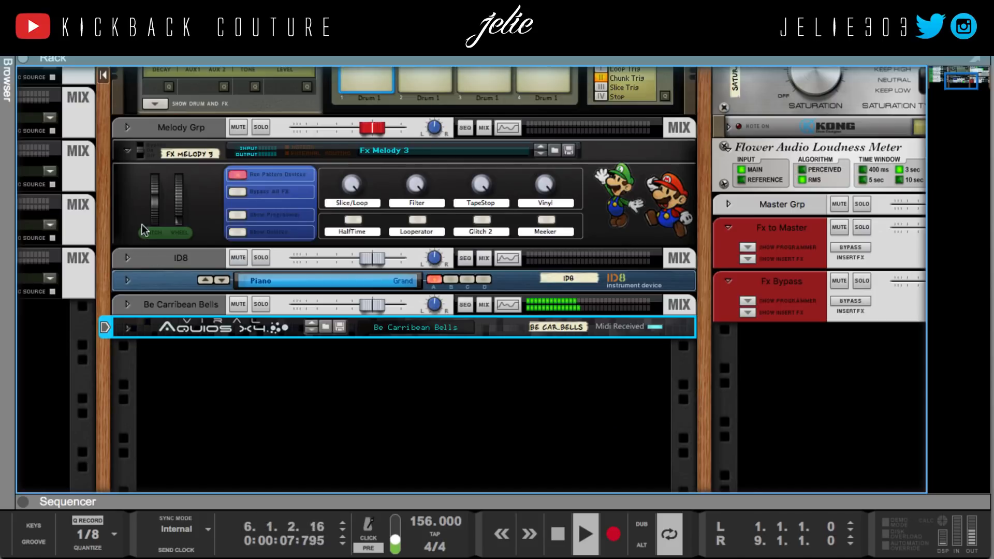
pyautogui.click(125, 208)
# Add another Aquios X4 Workstation ROM from the DNA Labs instruments below the Be Carribean Bells device.
pyautogui.click(7, 80)
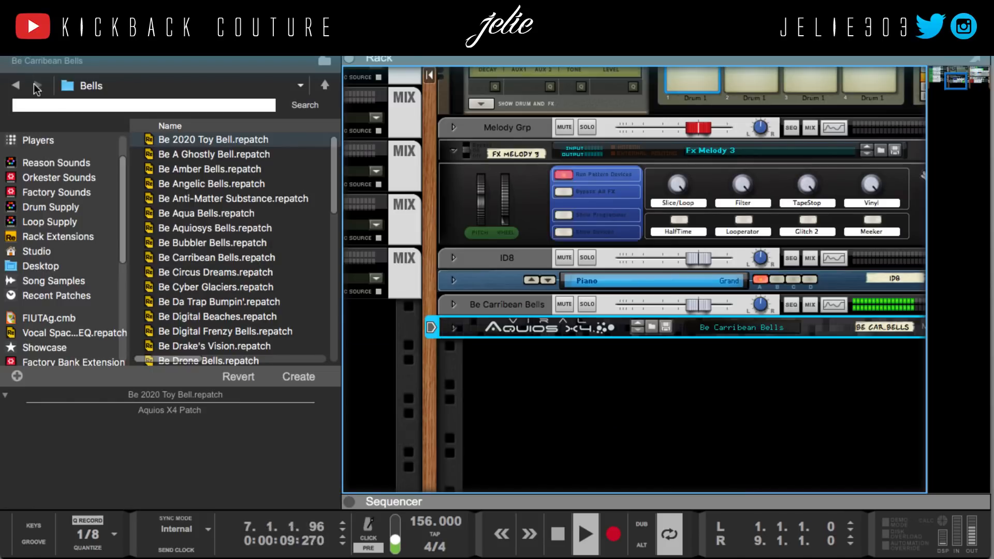
pyautogui.scroll(3, 64, 144)
pyautogui.click(61, 136)
pyautogui.rightClick(481, 393)
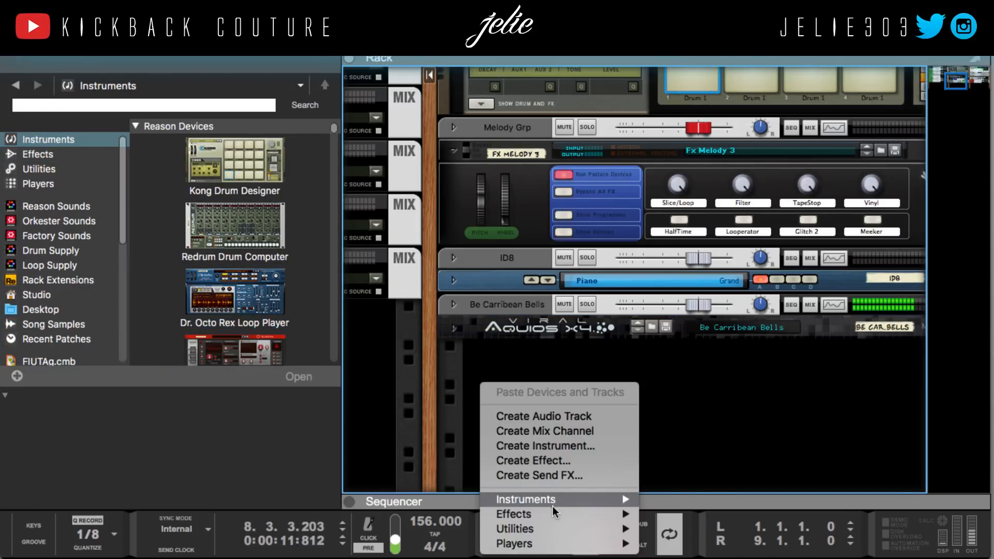
pyautogui.moveTo(554, 502)
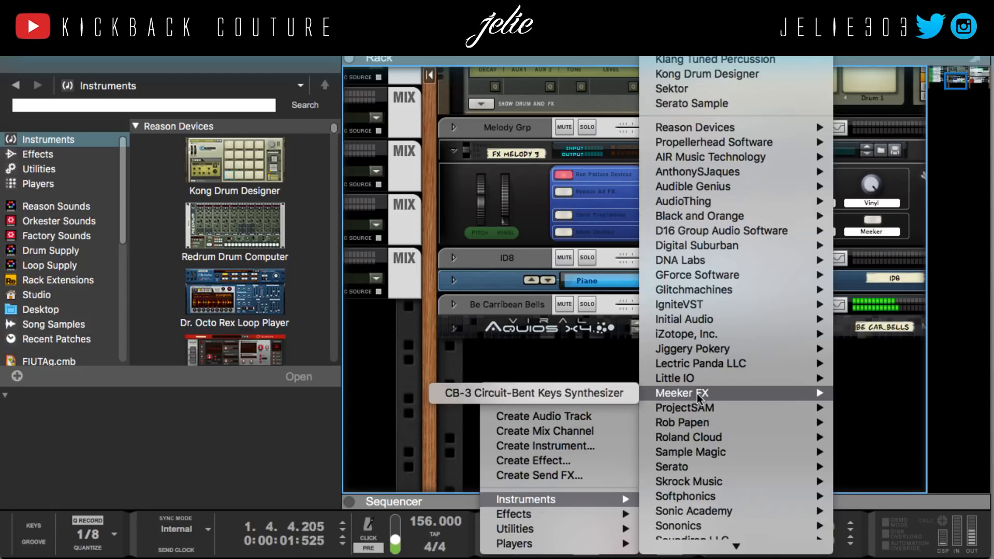
pyautogui.moveTo(689, 259)
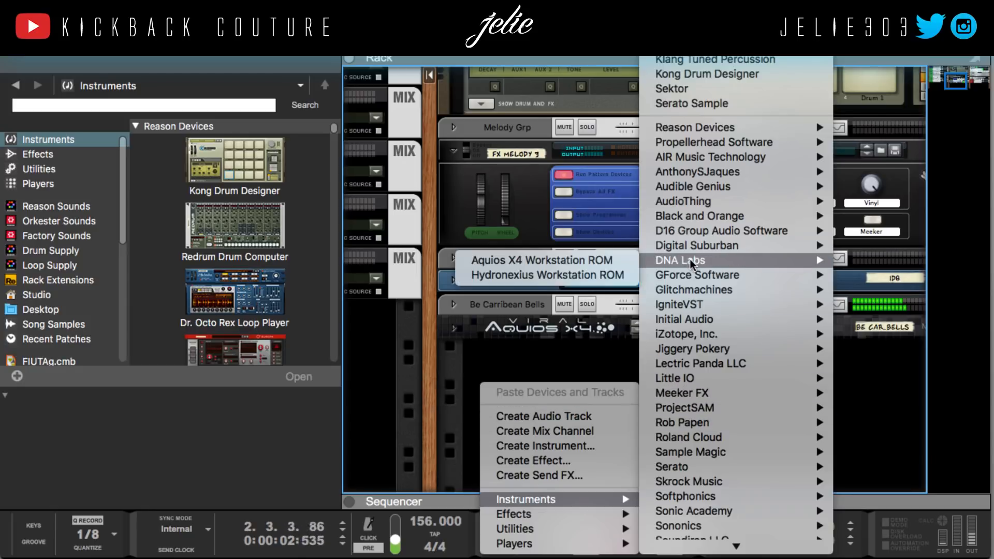
pyautogui.click(604, 259)
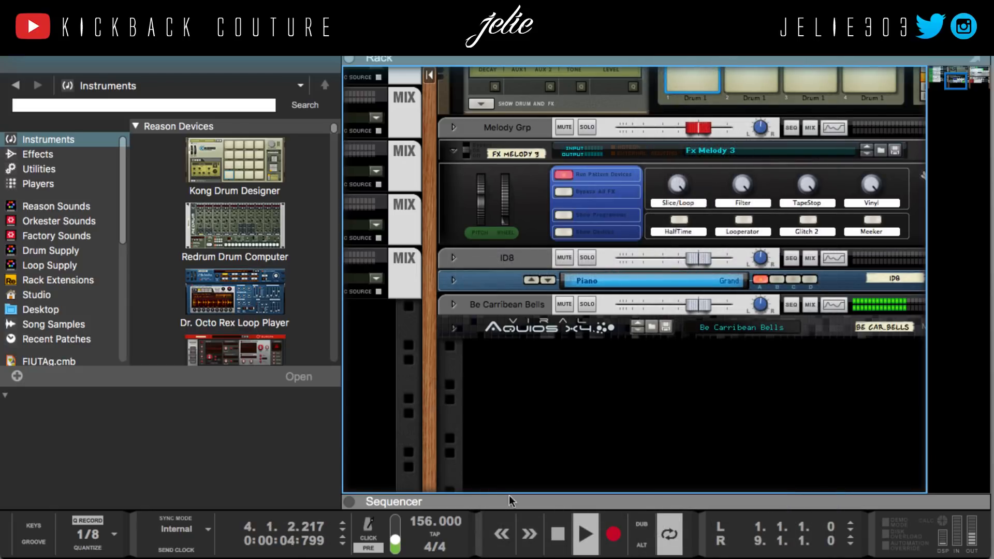
pyautogui.press('F3')
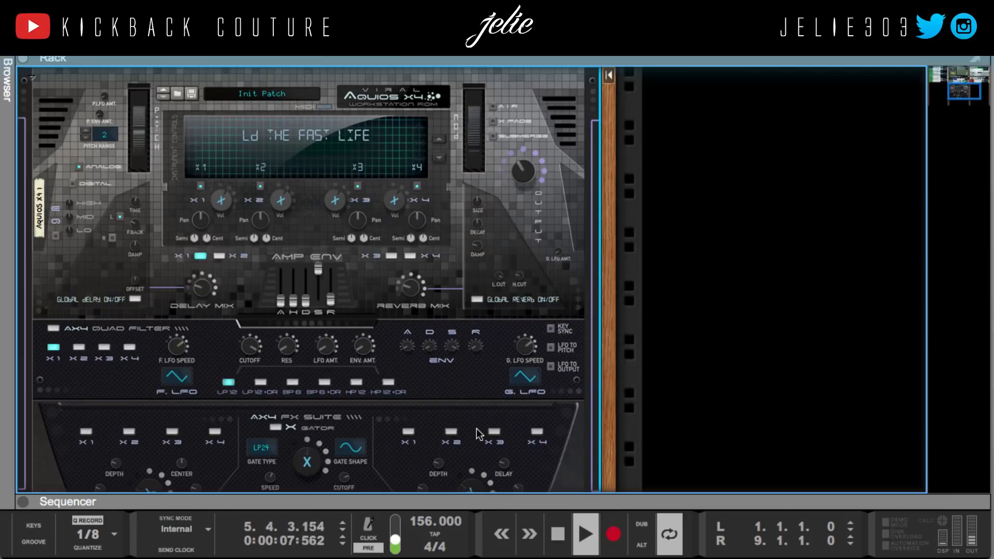
pyautogui.hscroll(-3, 460, 311)
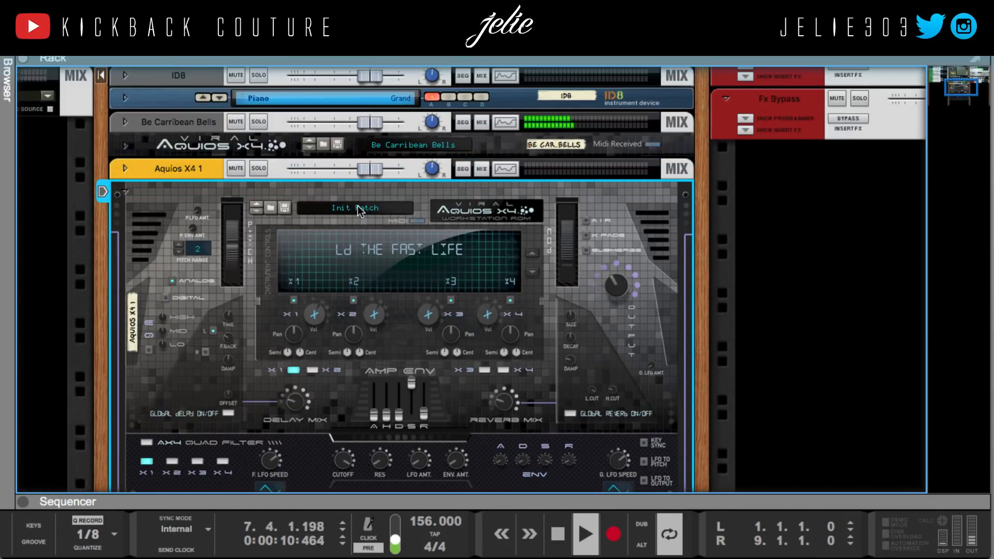
# Load the Pl Escobar's Harp patch from the Aquios X4 Workstation ROM's Plucked folder into the new device.
pyautogui.click(358, 207)
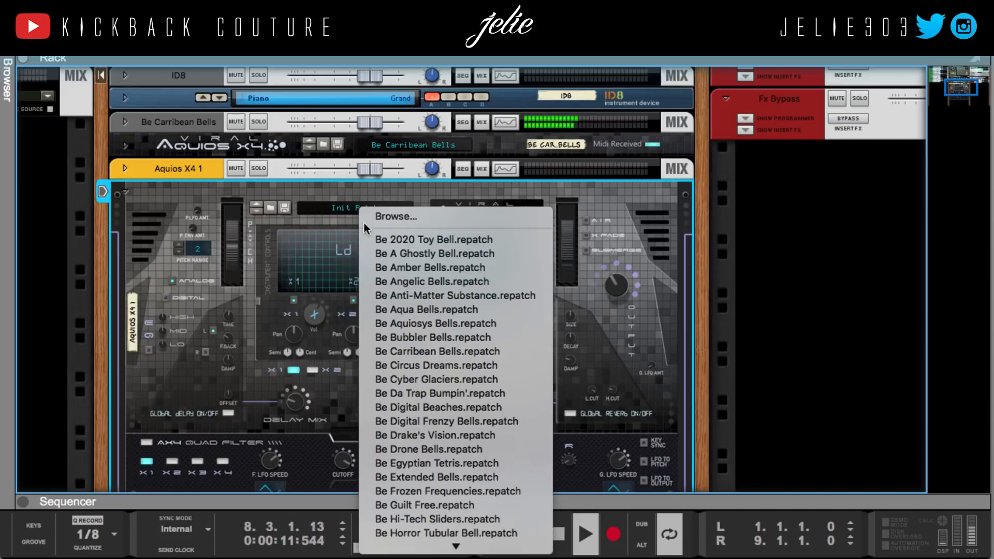
pyautogui.click(286, 212)
pyautogui.click(270, 208)
pyautogui.click(187, 89)
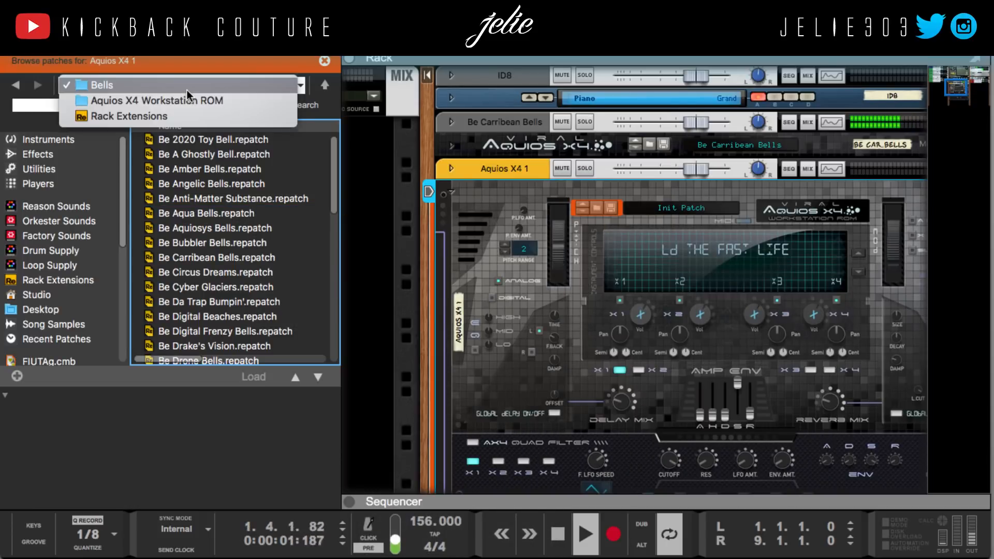
pyautogui.click(194, 100)
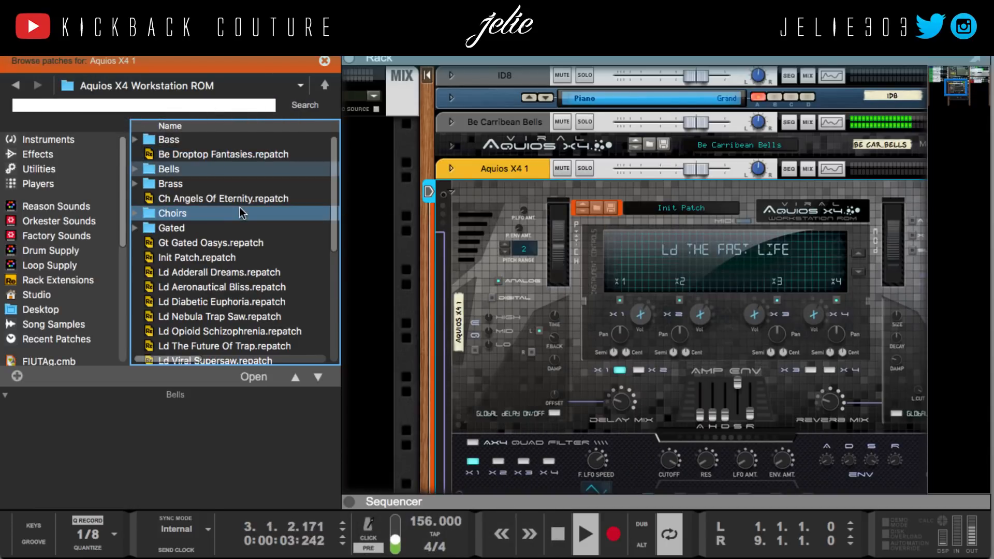
pyautogui.scroll(-5, 240, 210)
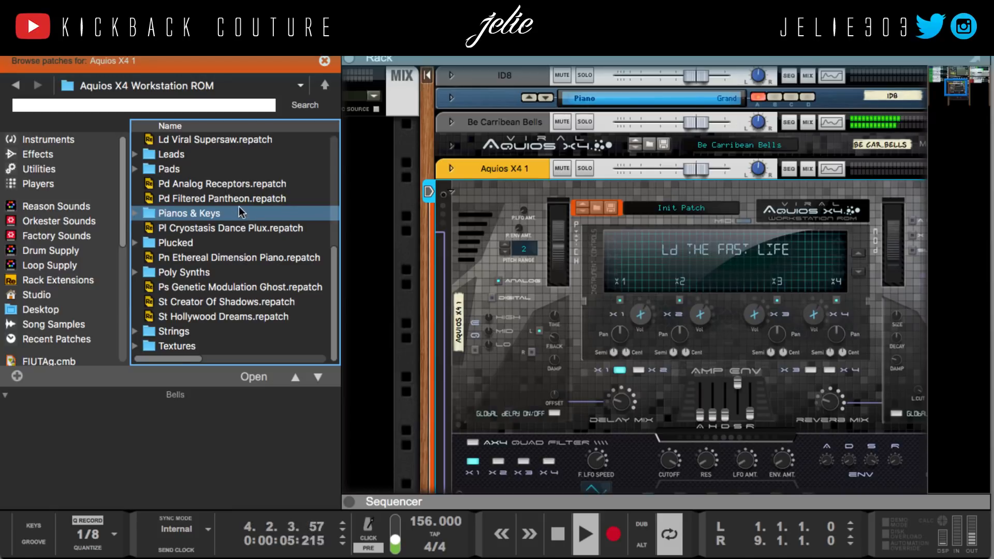
pyautogui.scroll(1, 240, 209)
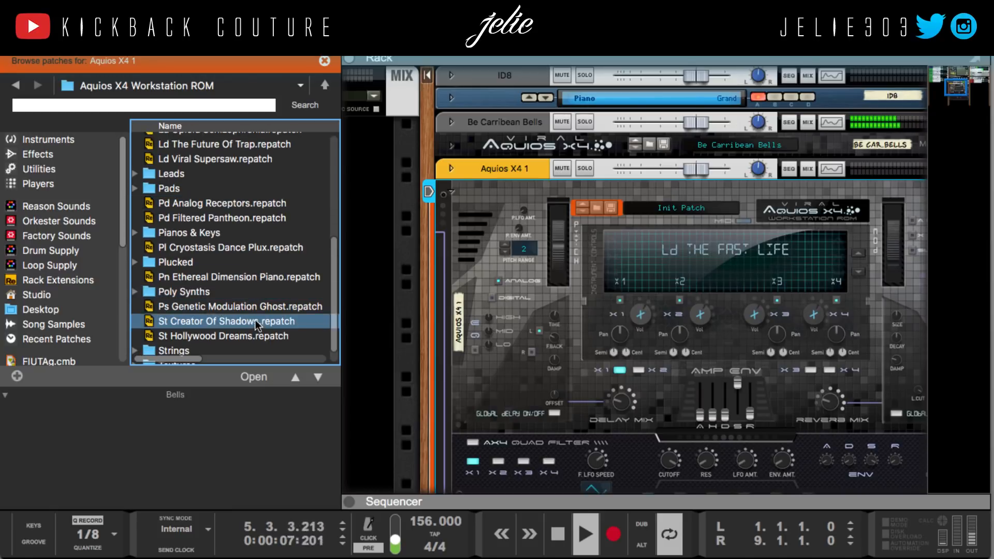
pyautogui.doubleClick(234, 265)
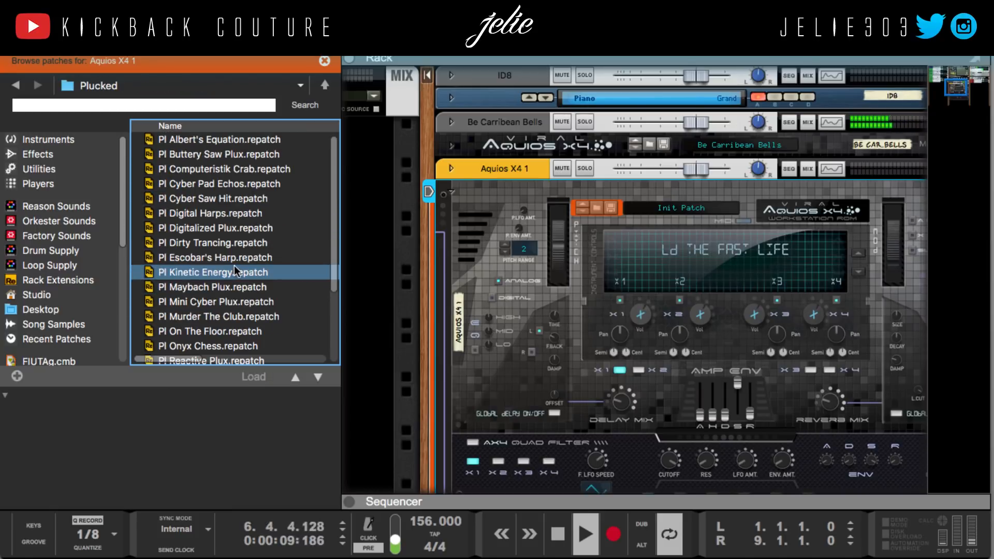
pyautogui.moveTo(235, 251); pyautogui.dragTo(570, 274)
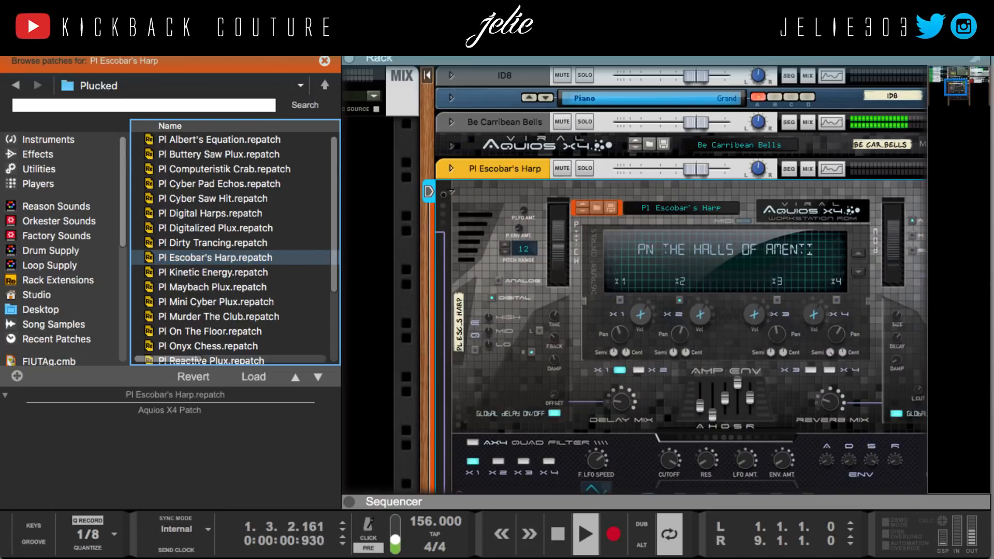
pyautogui.press('F3')
# Copy the eight-bar Be Carribean Bells clip in the sequencer to the Pl Escobar's Harp track and solo that track.
pyautogui.moveTo(433, 497); pyautogui.dragTo(395, 68)
pyautogui.click(266, 127)
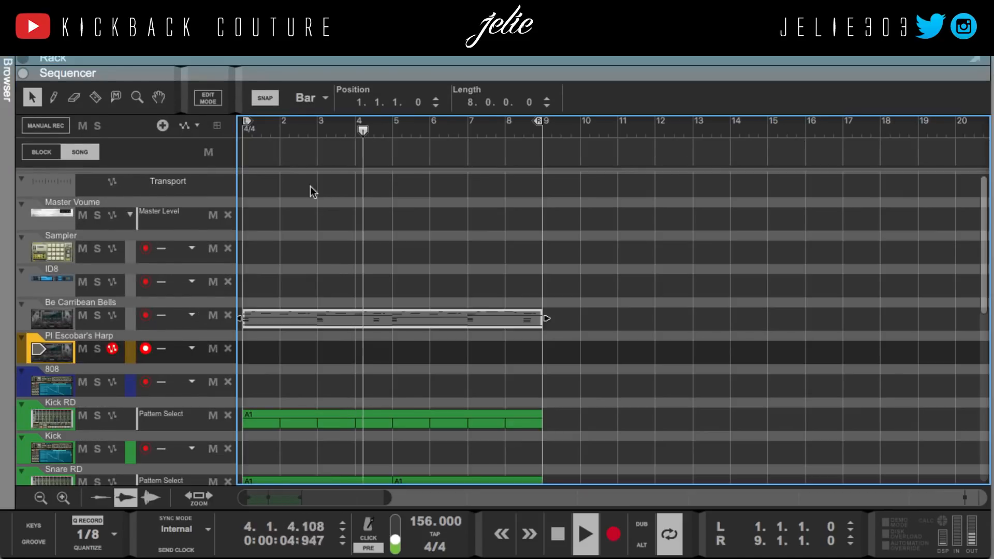
pyautogui.moveTo(340, 324); pyautogui.dragTo(330, 350)
pyautogui.click(97, 348)
pyautogui.press('F6')
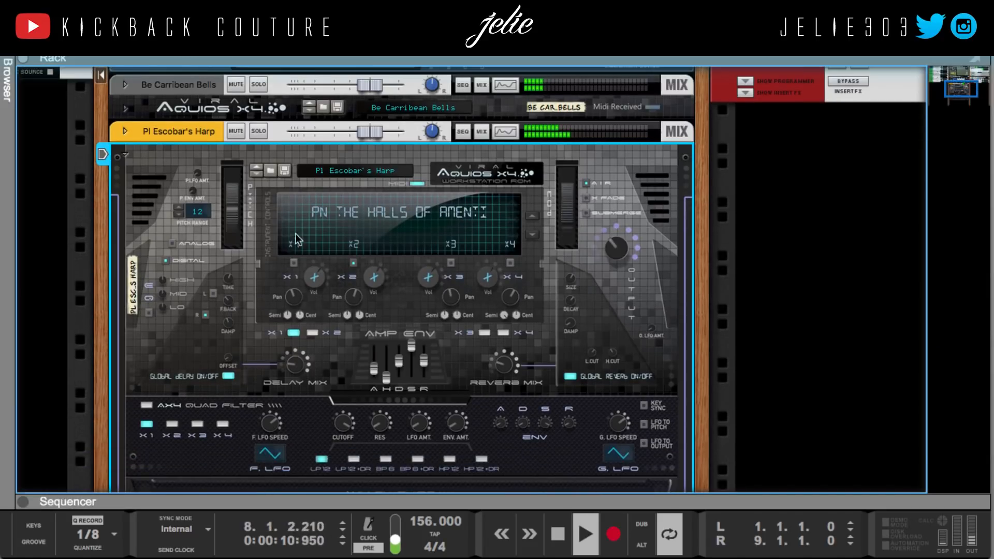
# Audition the Pl Onyx Chess, Pl Reactive Plux, Pl Ressurection Of Horus and Pl Robotic Morphine patches while the loop plays.
pyautogui.click(338, 173)
pyautogui.click(381, 259)
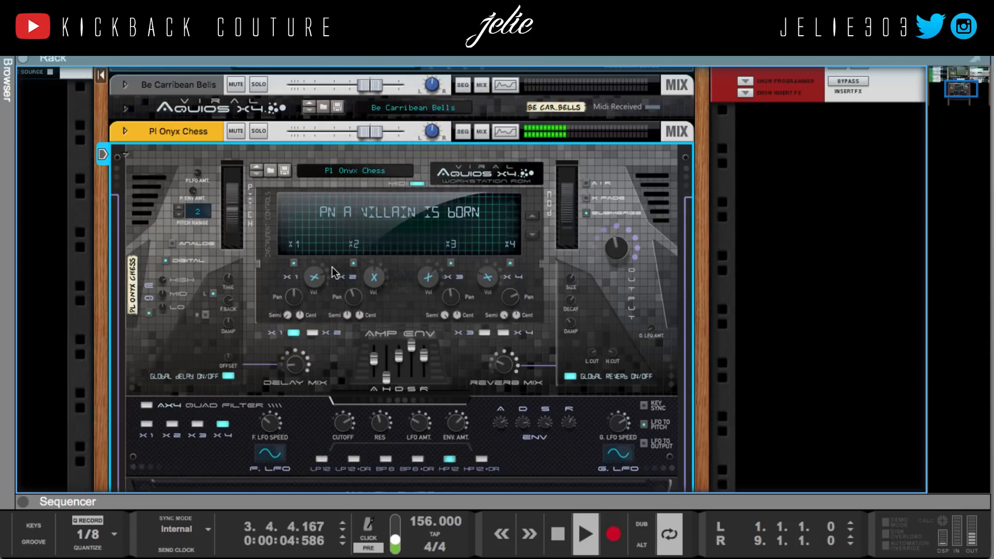
pyautogui.click(256, 174)
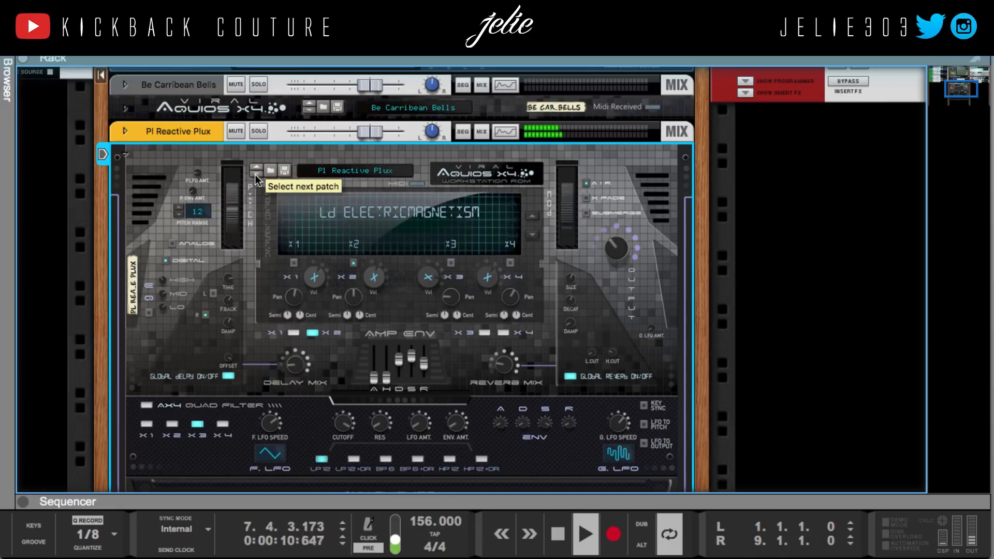
pyautogui.click(255, 174)
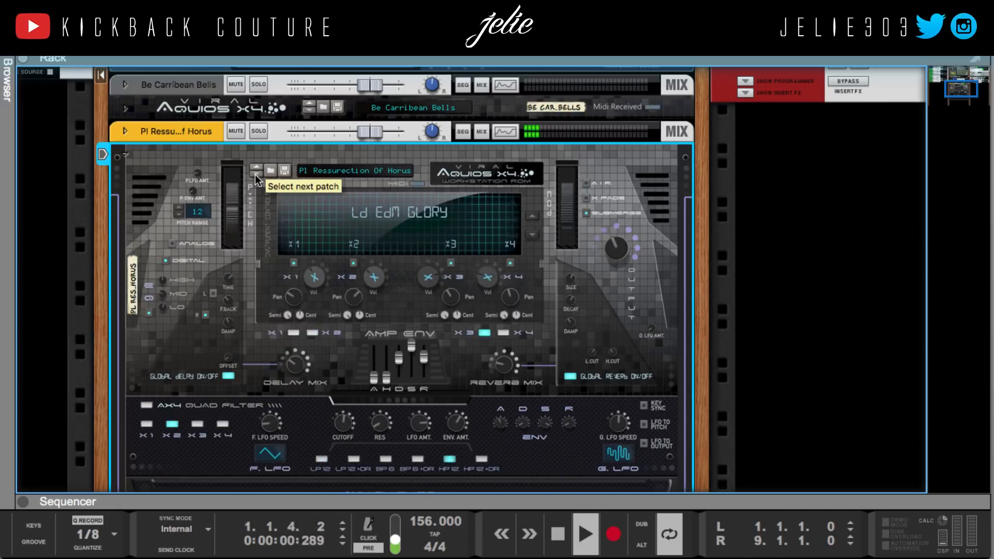
pyautogui.click(256, 174)
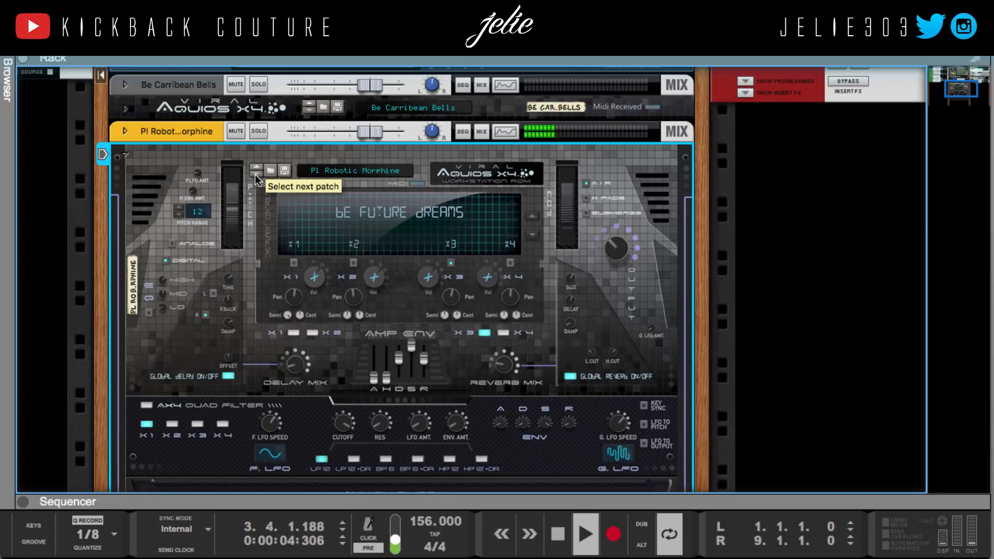
# Take the pluck track out of solo in the sequencer and load the Pl Space Popcorn patch on its device.
pyautogui.press('F7')
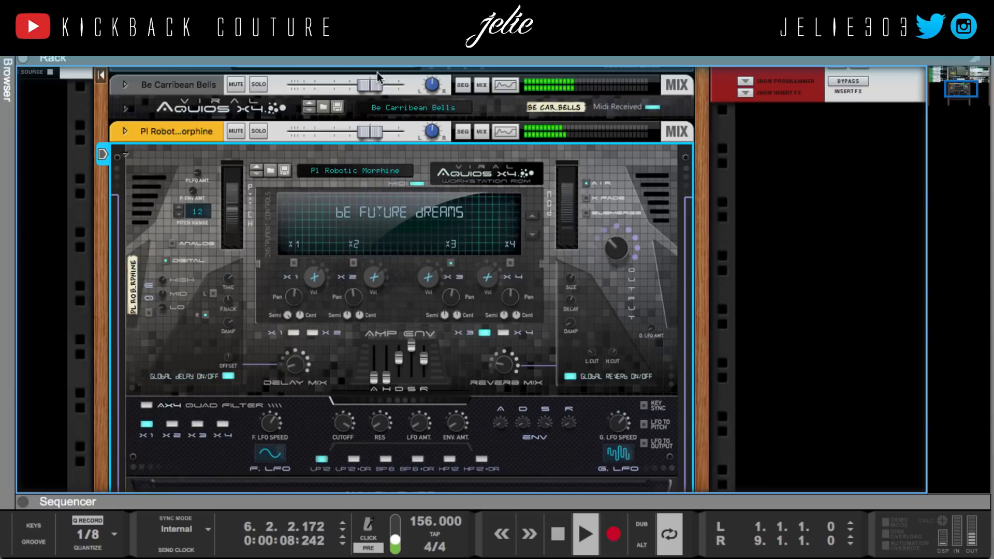
pyautogui.press('F6')
pyautogui.click(257, 173)
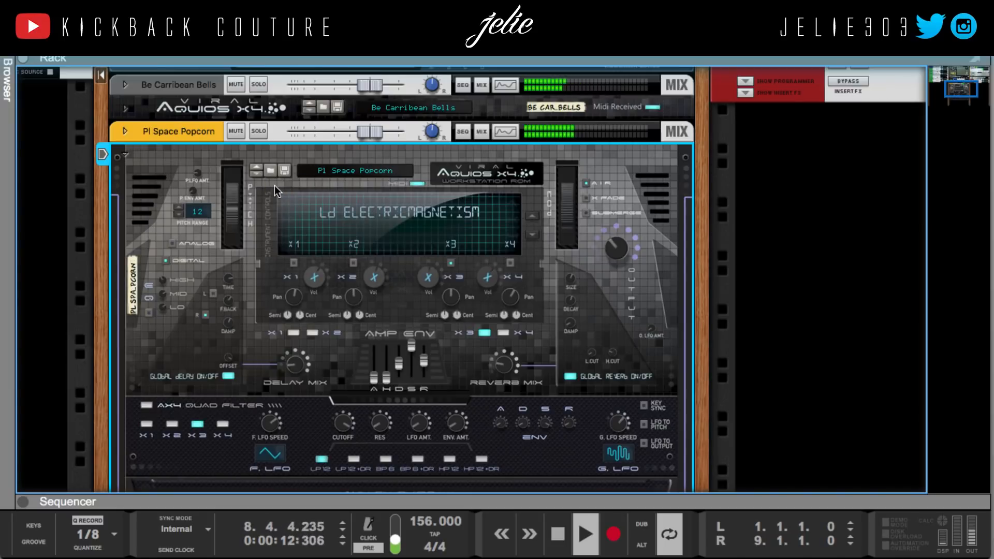
# Toggle solo on the Pl Space Popcorn channel to hear it alone and together with the bells.
pyautogui.click(263, 130)
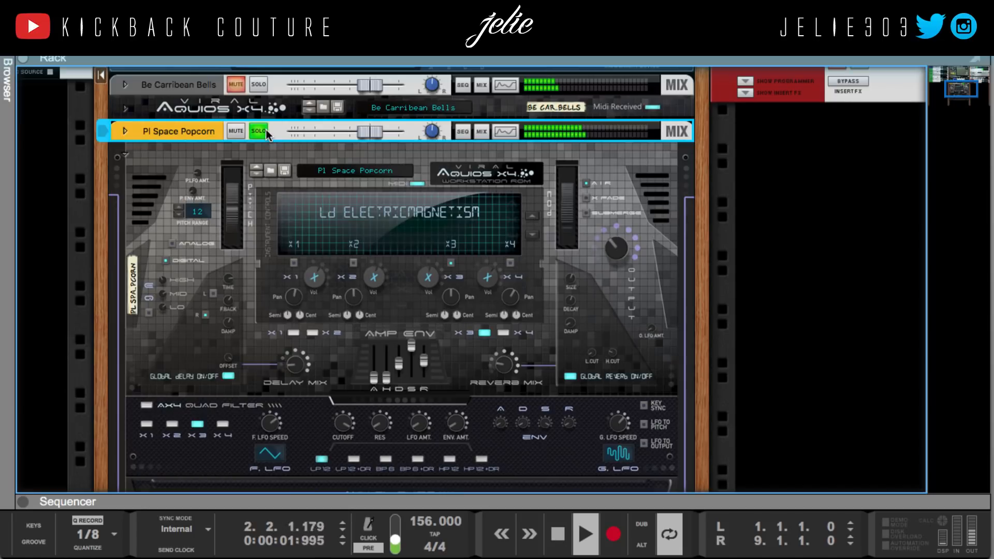
pyautogui.click(259, 131)
pyautogui.click(259, 133)
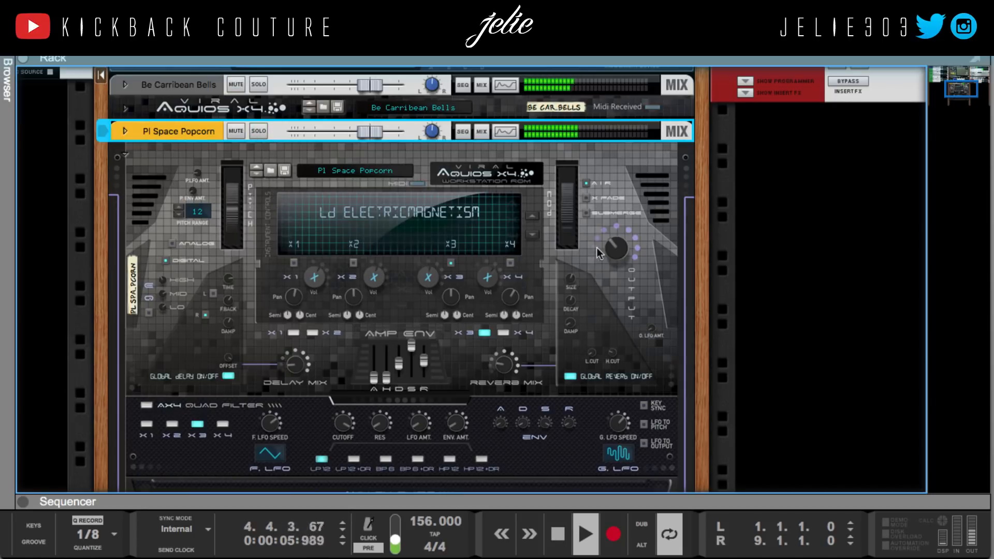
pyautogui.click(258, 129)
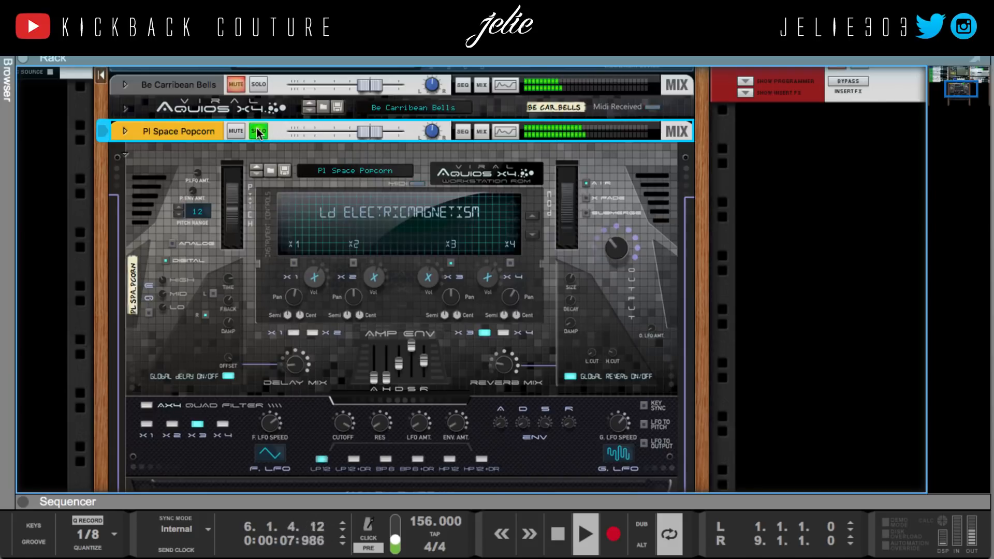
# Change the Pl Space Popcorn channel's track colour to grey.
pyautogui.rightClick(217, 131)
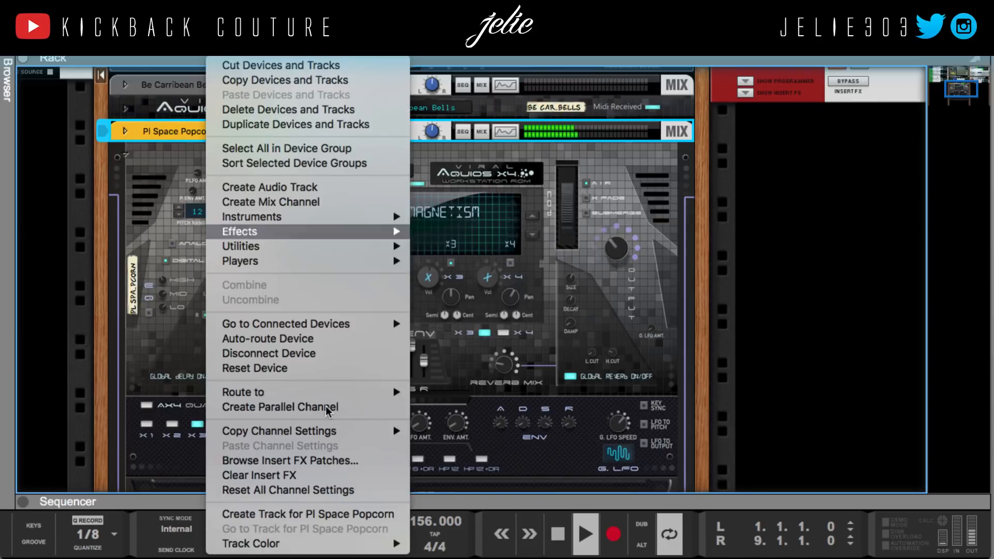
pyautogui.moveTo(367, 544)
pyautogui.click(462, 529)
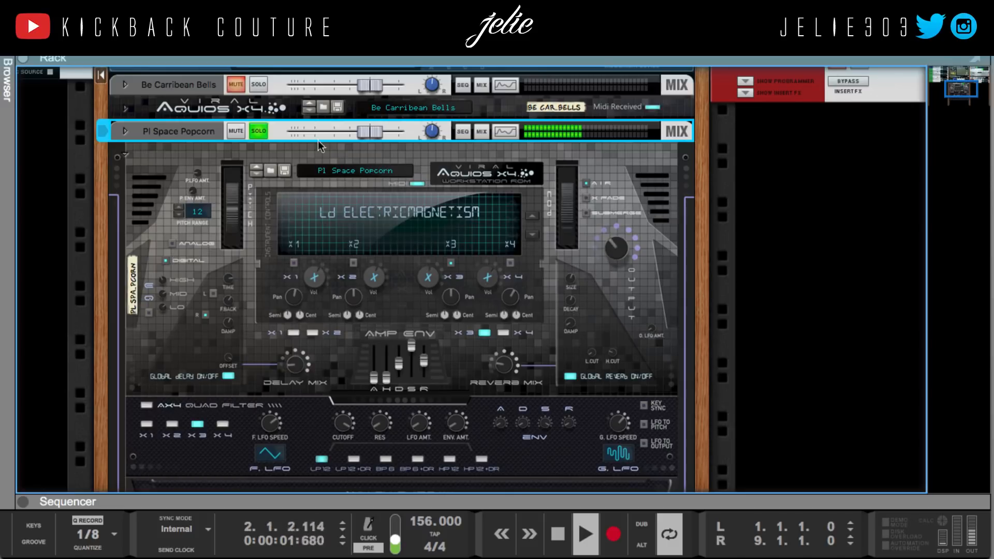
# Take Pl Space Popcorn out of solo and set its Aquios X4 output level to -16.6 dB.
pyautogui.click(259, 132)
pyautogui.moveTo(613, 250)
pyautogui.mouseDown()
pyautogui.moveTo(608, 266)
pyautogui.moveTo(606, 254)
pyautogui.mouseUp()
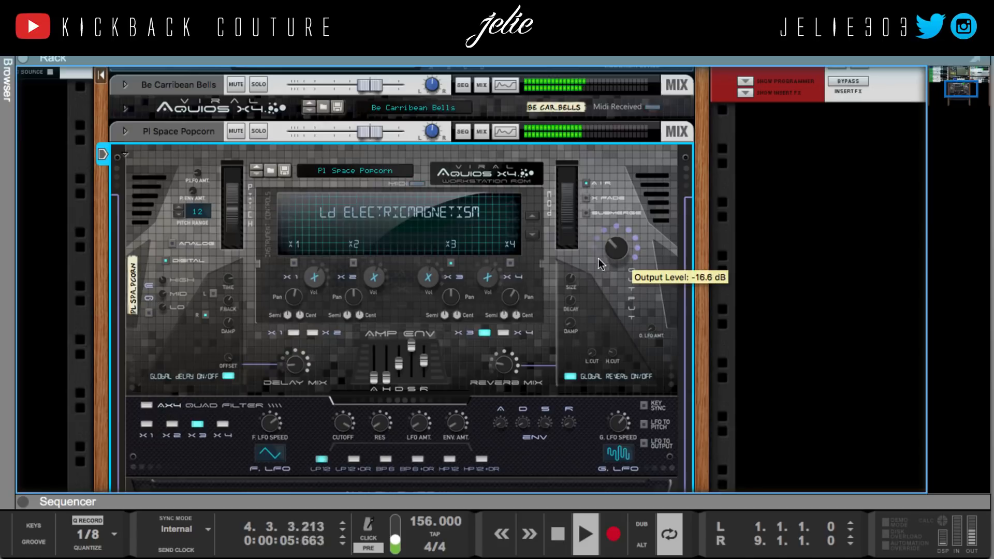
# Mute the Be Carribean Bells channel and enable the high-pass filter in the Pl Space Popcorn channel's spectrum EQ.
pyautogui.click(236, 85)
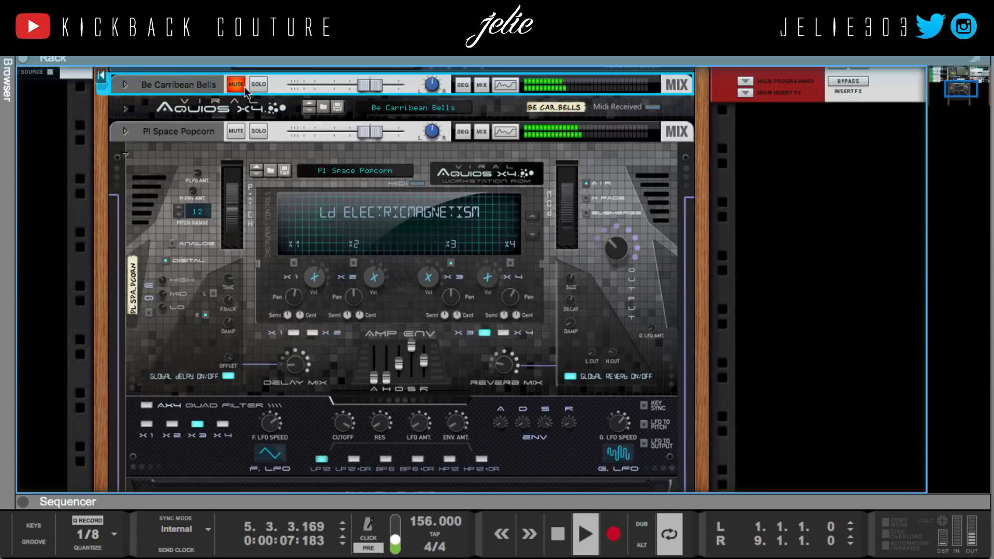
pyautogui.click(511, 131)
pyautogui.click(932, 79)
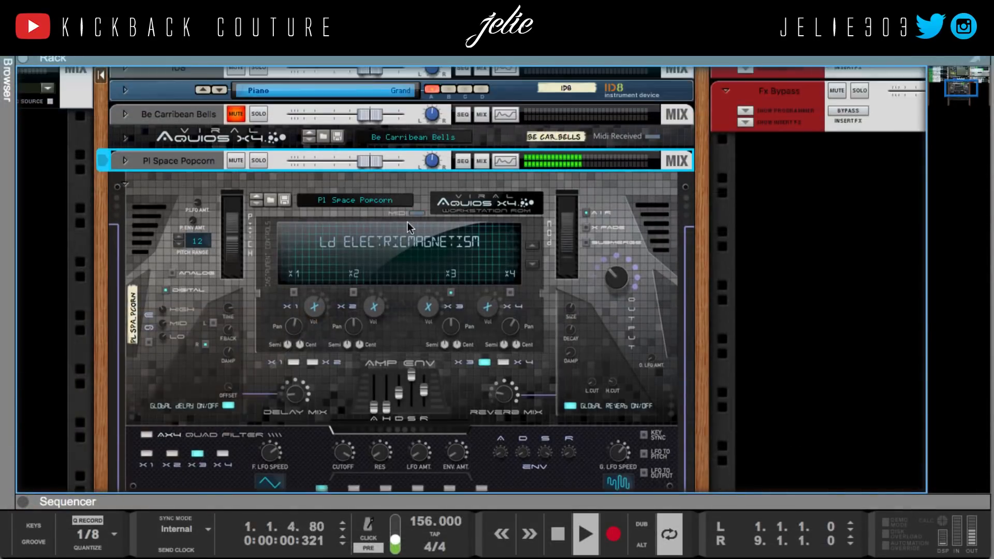
# Unmute the Be Carribean Bells channel and check its curve in the spectrum EQ.
pyautogui.scroll(3, 290, 167)
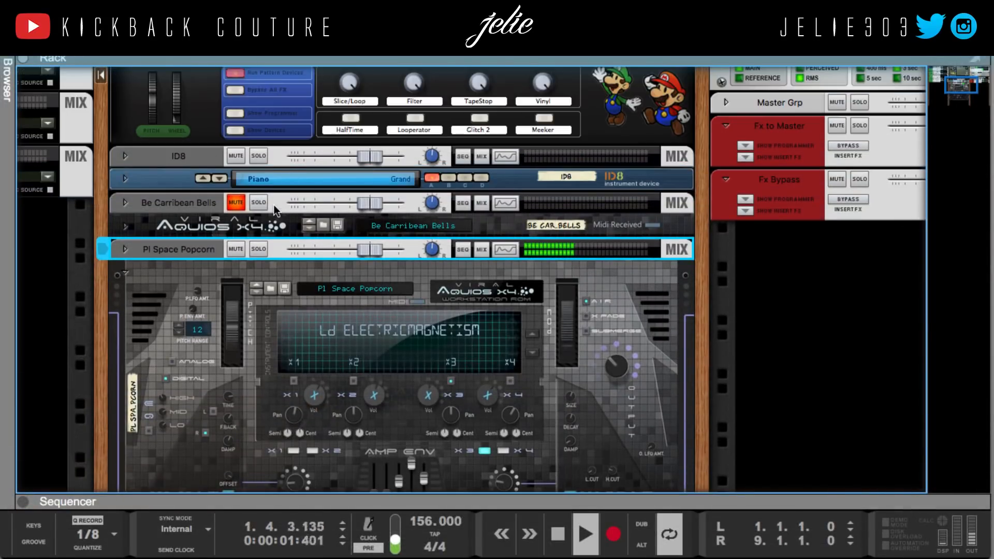
pyautogui.click(236, 202)
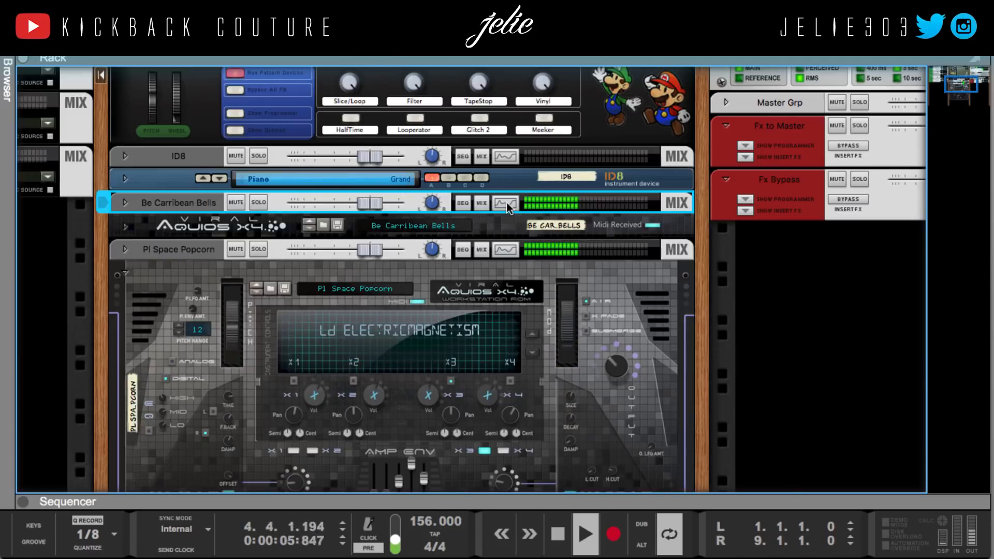
pyautogui.click(506, 203)
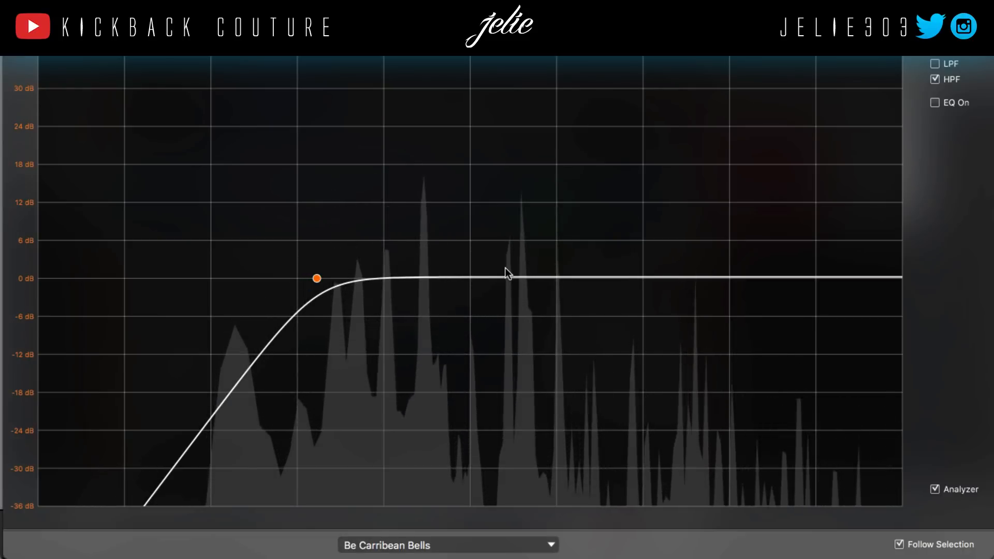
pyautogui.press('F2')
# Fold the Pl Space Popcorn device and add another DNA Labs Aquios X4 Workstation ROM instrument below it.
pyautogui.click(175, 264)
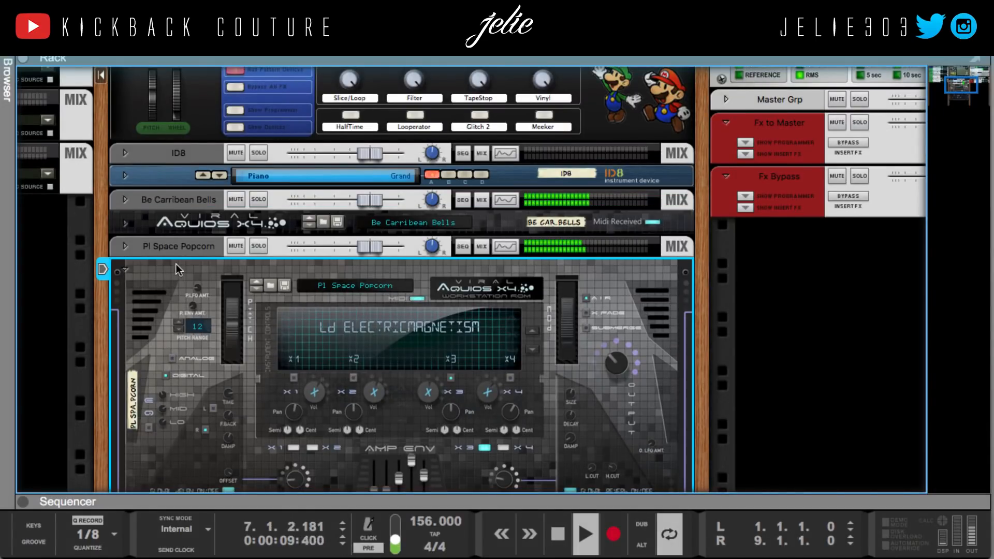
pyautogui.scroll(-1, 305, 262)
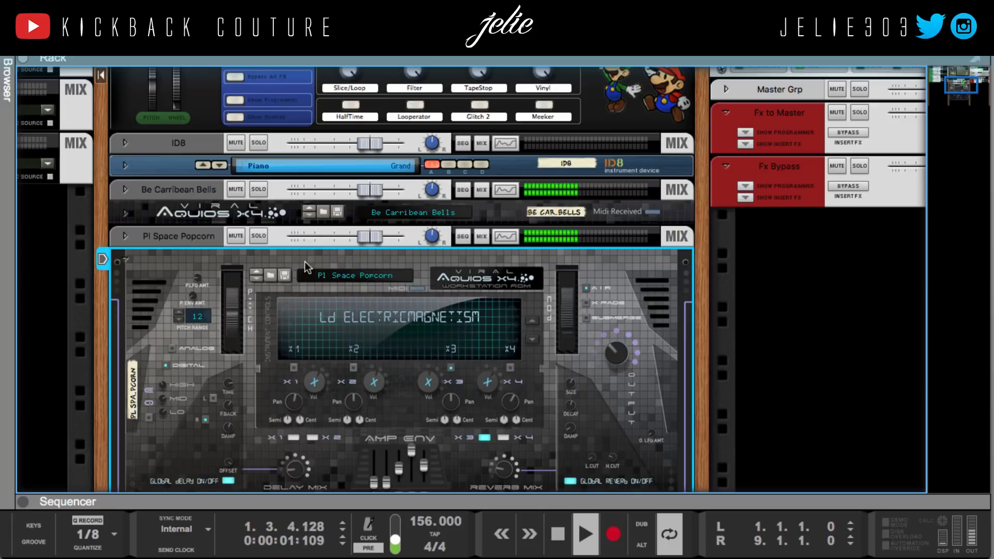
pyautogui.click(125, 259)
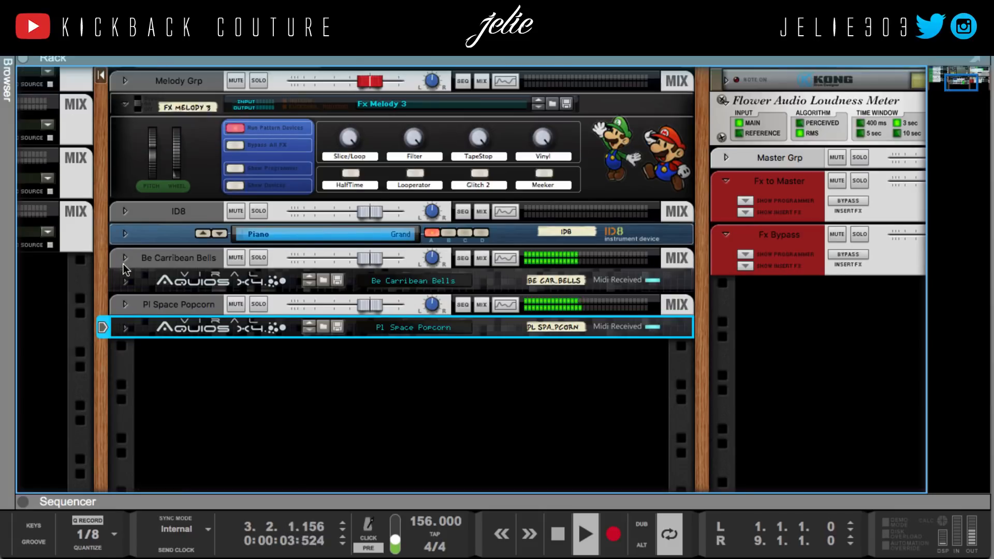
pyautogui.rightClick(171, 350)
pyautogui.moveTo(238, 466)
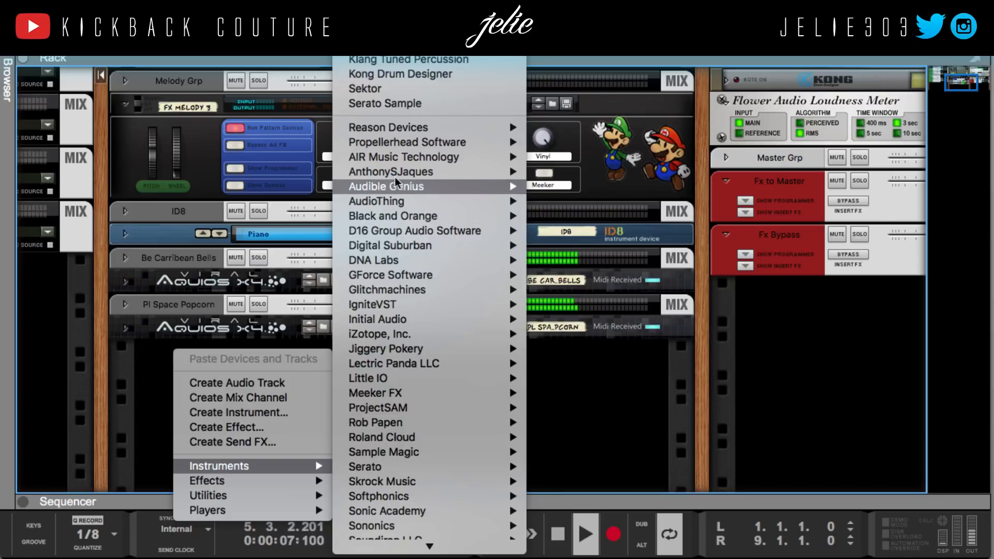
pyautogui.moveTo(464, 260)
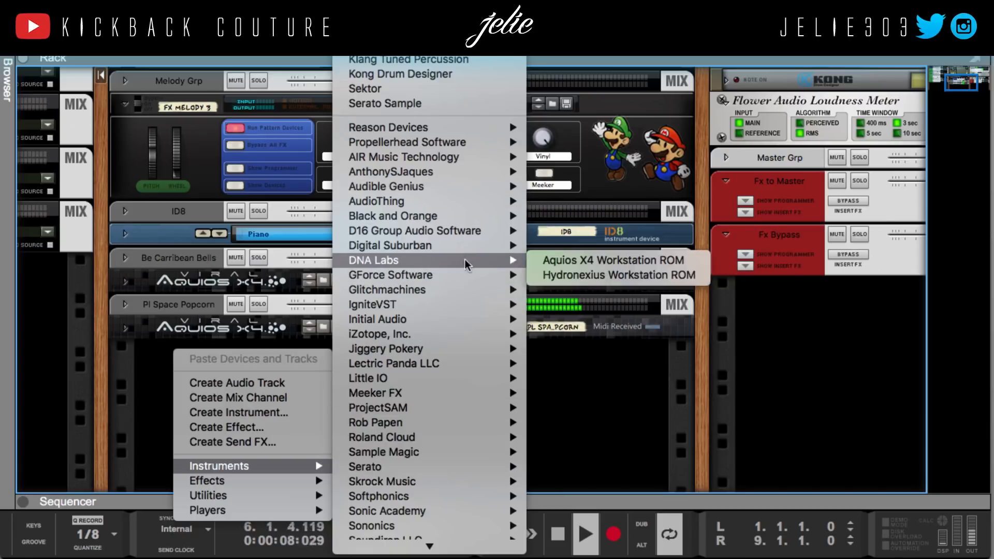
pyautogui.click(597, 261)
pyautogui.scroll(3, 326, 332)
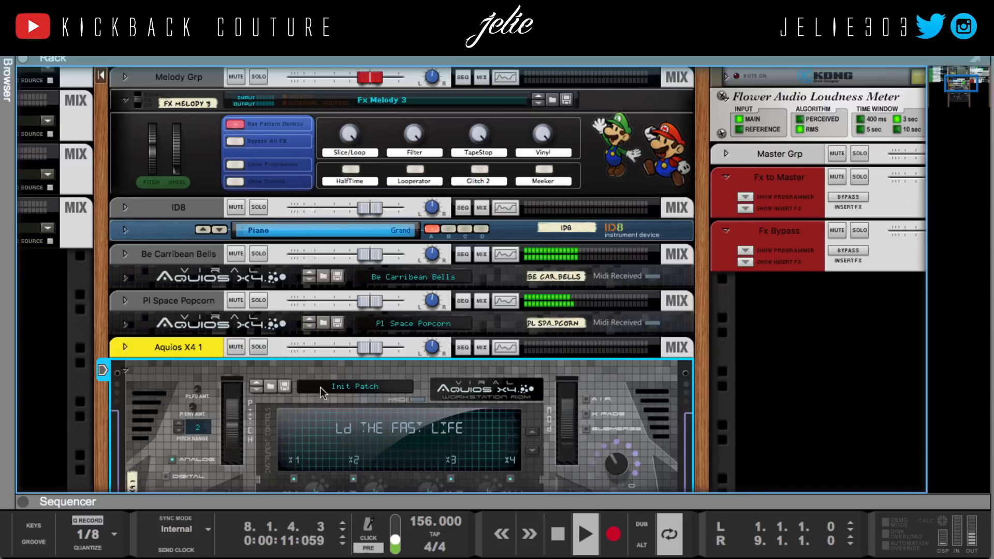
# Browse patches for the new Aquios X4 and open the Pads folder of the Aquios X4 Workstation ROM sounds.
pyautogui.click(270, 386)
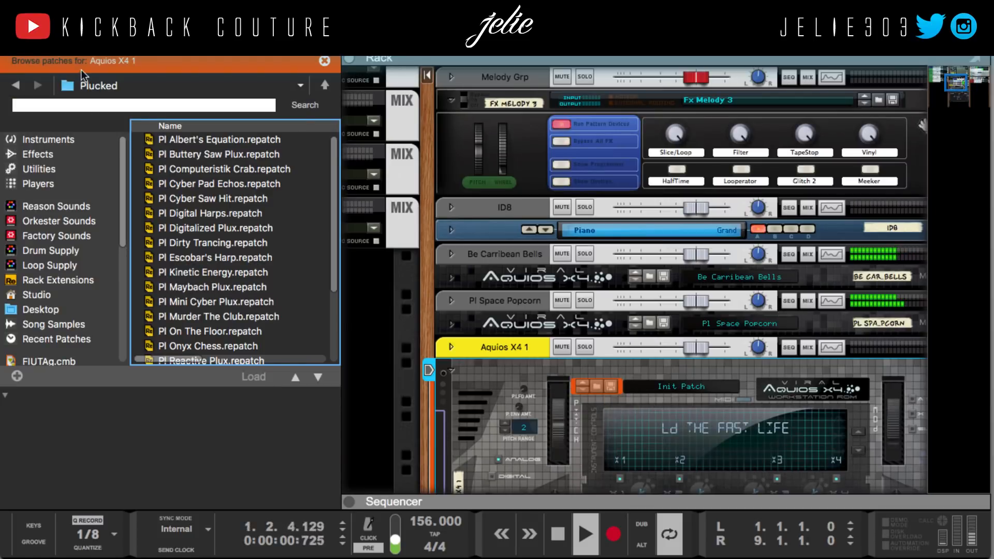
pyautogui.click(88, 84)
pyautogui.click(95, 99)
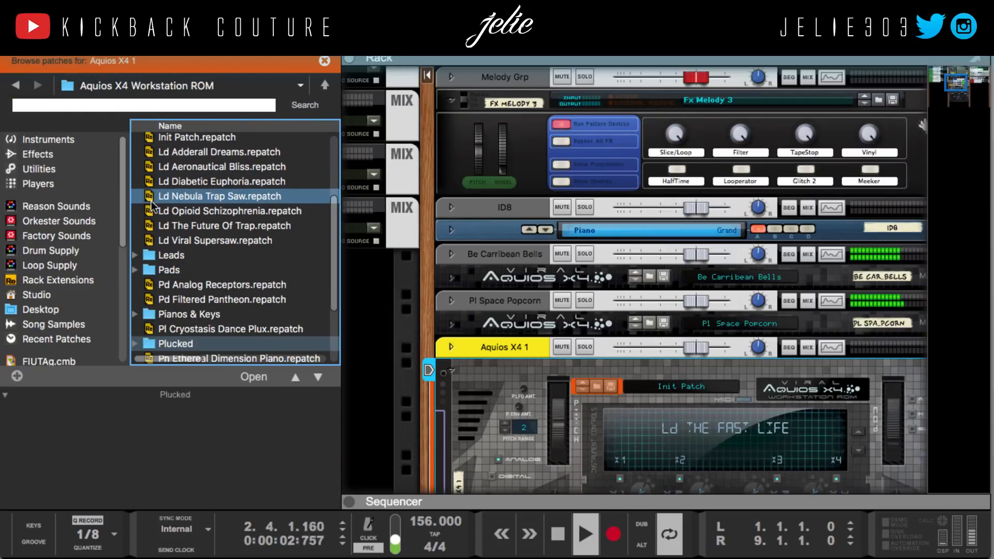
pyautogui.scroll(-3, 202, 317)
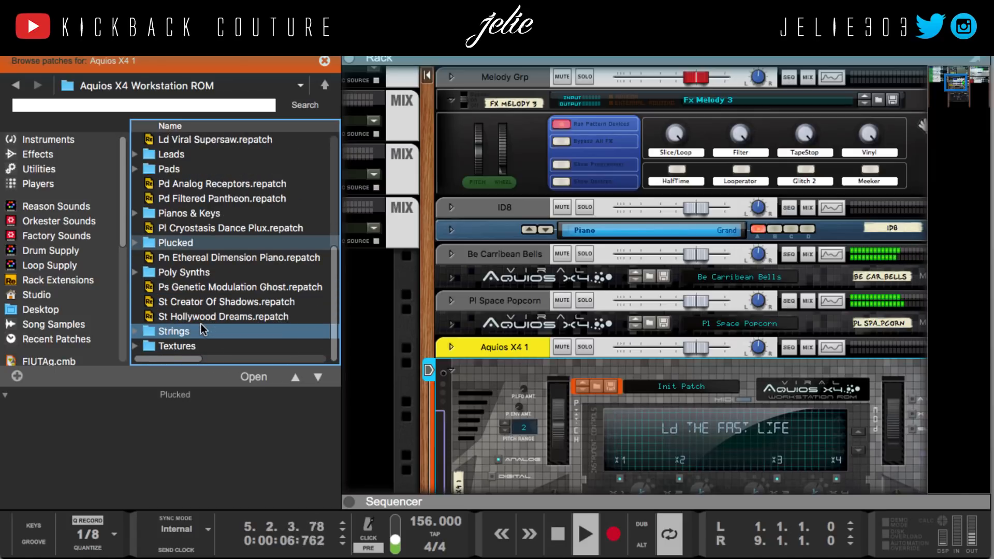
pyautogui.scroll(3, 201, 324)
pyautogui.click(188, 275)
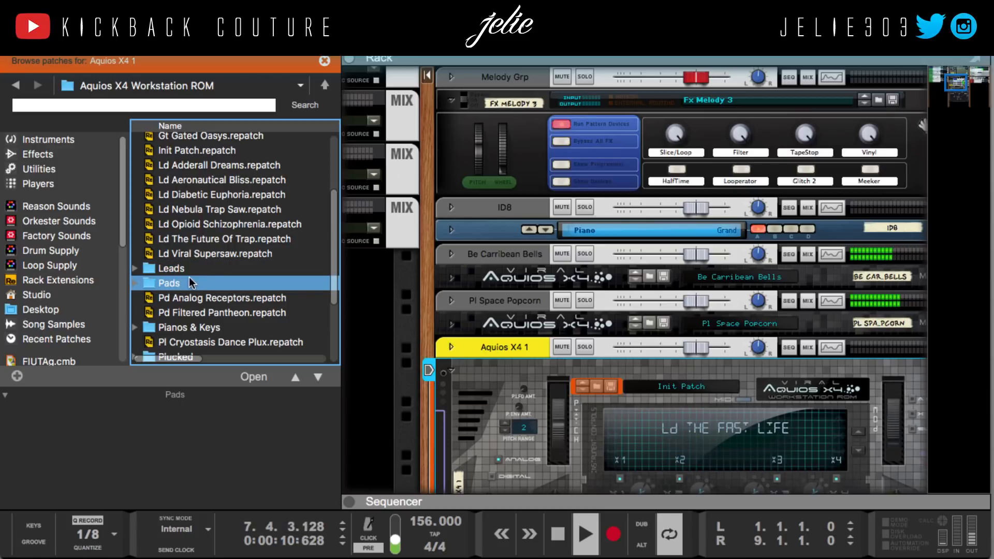
pyautogui.doubleClick(188, 282)
pyautogui.scroll(-2, 395, 345)
pyautogui.scroll(-3, 395, 346)
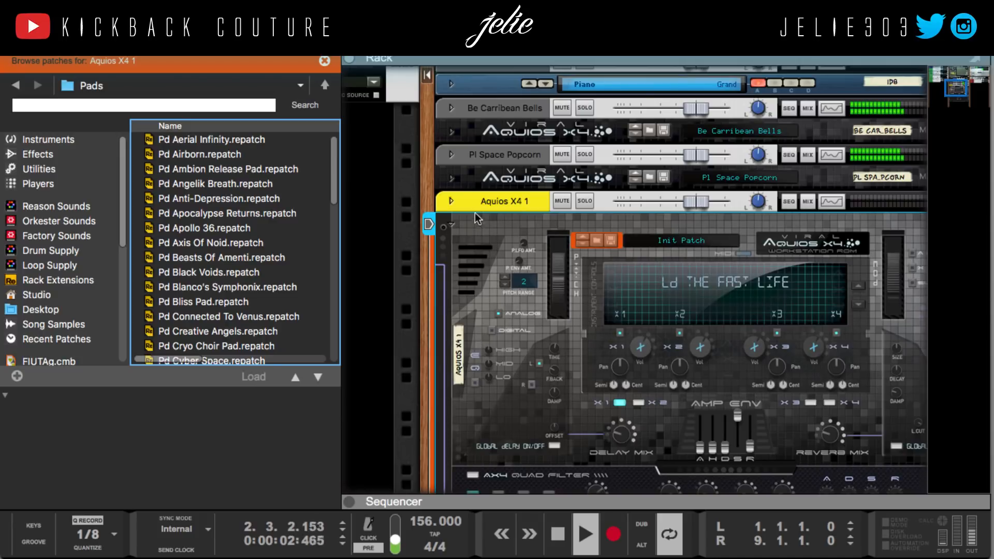
# Audition the Pd Anti-Depression patch on the new Aquios X4, stop playback and load Pd Apollo 36 instead.
pyautogui.moveTo(223, 199); pyautogui.dragTo(541, 273)
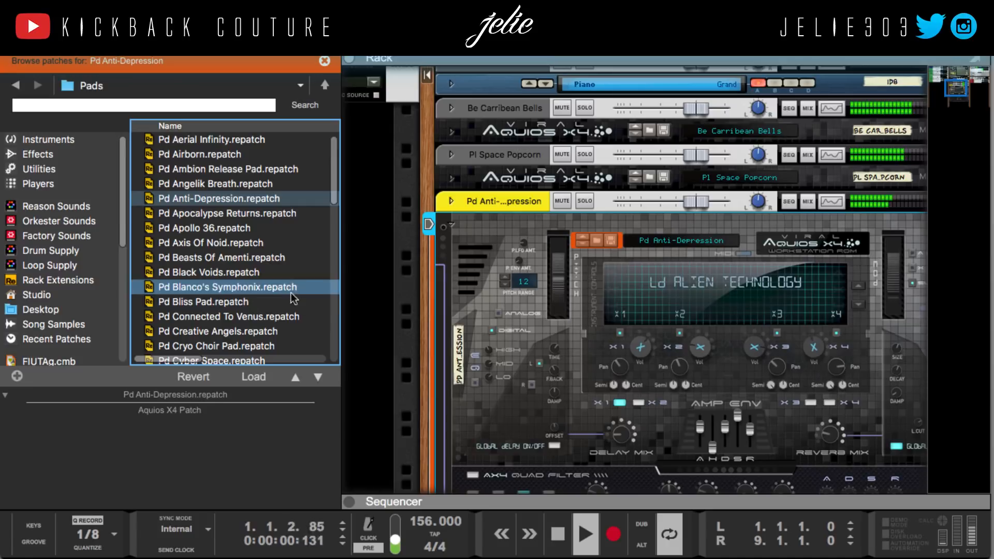
pyautogui.click(557, 536)
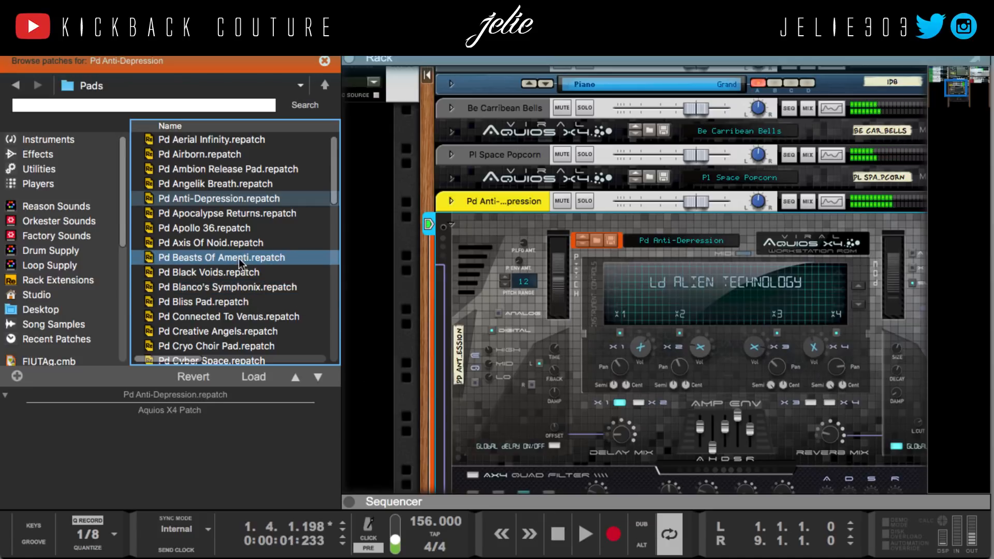
pyautogui.click(233, 227)
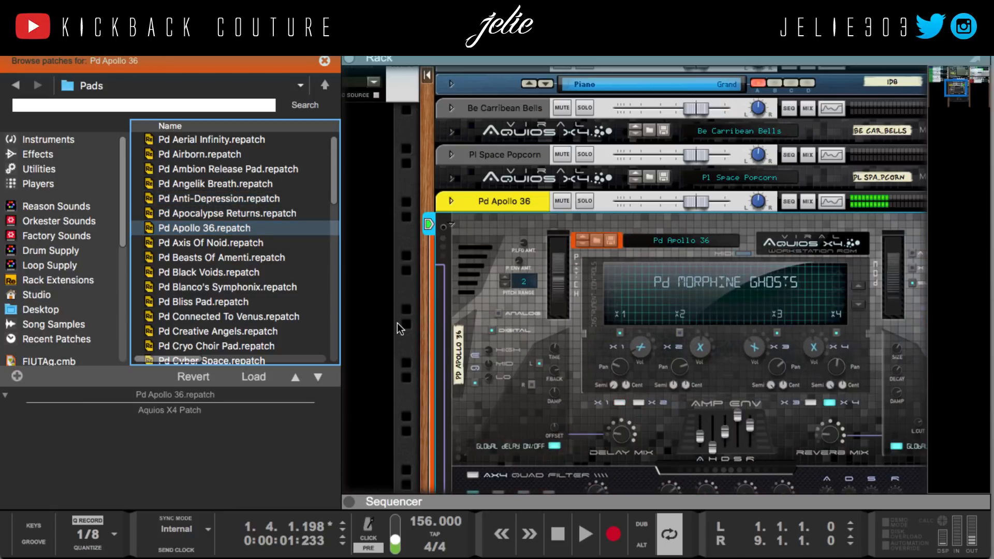
# Copy the Pl Space Popcorn clip onto the Pd Apollo 36 track in the sequencer and open the copy for note editing.
pyautogui.moveTo(462, 497); pyautogui.dragTo(462, 68)
pyautogui.click(648, 375)
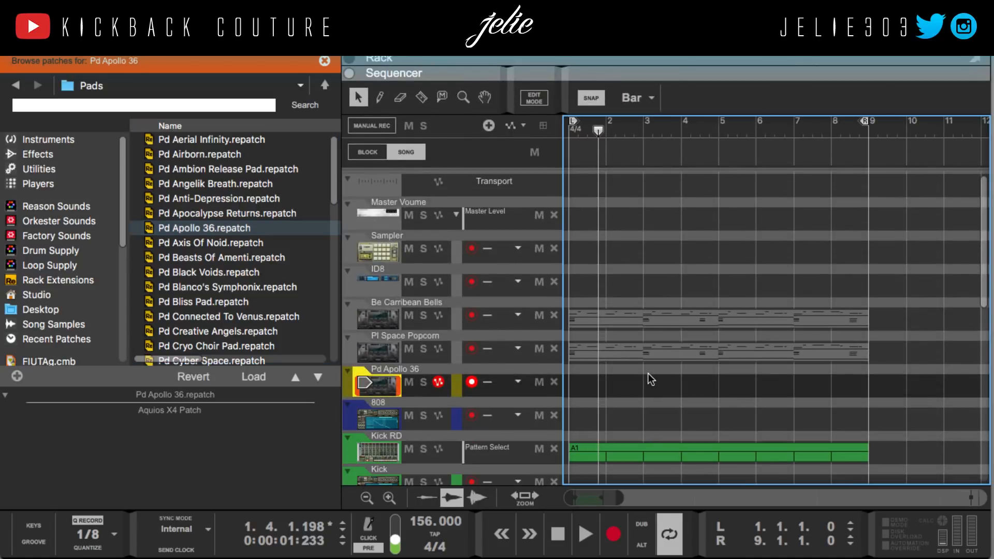
pyautogui.moveTo(640, 349); pyautogui.dragTo(624, 377)
pyautogui.doubleClick(624, 377)
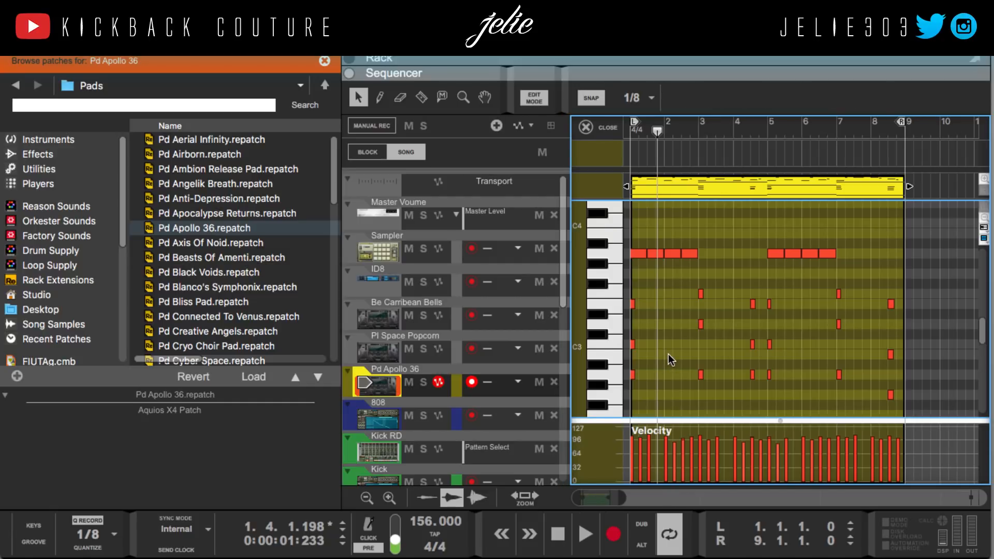
# Delete the low bass notes and the melody notes from the Pd Apollo 36 clip, keeping only the chord notes.
pyautogui.scroll(-5, 668, 353)
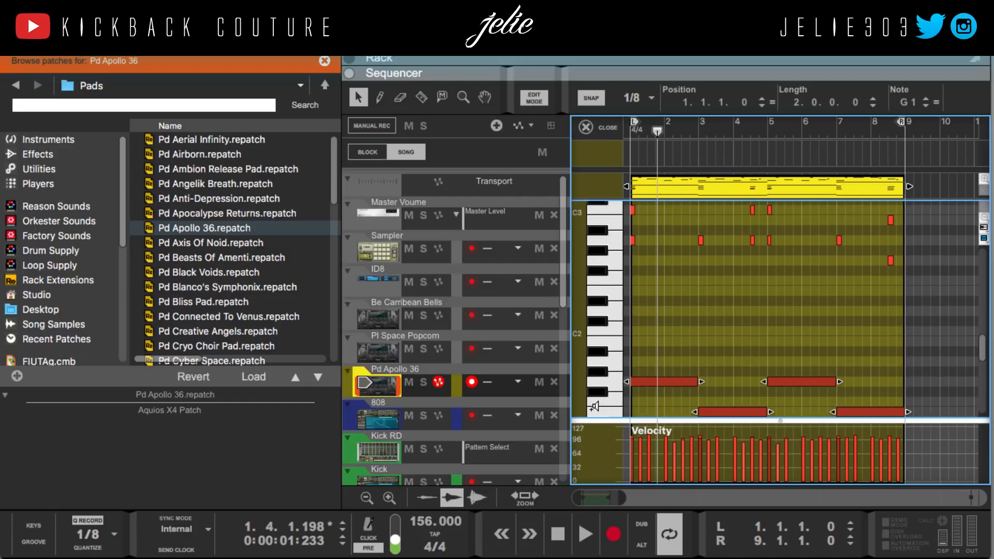
pyautogui.scroll(5, 776, 310)
pyautogui.moveTo(781, 262); pyautogui.dragTo(538, 225)
pyautogui.press('Delete')
pyautogui.scroll(8, 775, 242)
pyautogui.scroll(-8, 902, 290)
pyautogui.moveTo(896, 270); pyautogui.dragTo(584, 173)
pyautogui.press('Delete')
pyautogui.scroll(7, 865, 287)
pyautogui.scroll(4, 865, 287)
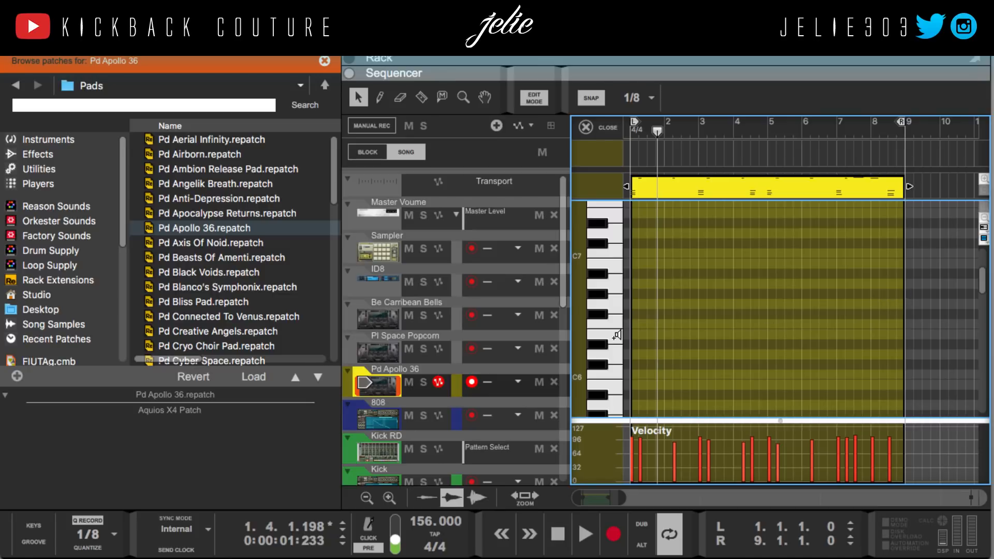
# Play the loop with the Pd Apollo 36 track soloed and close the patch browser.
pyautogui.press('space')
pyautogui.scroll(-5, 673, 335)
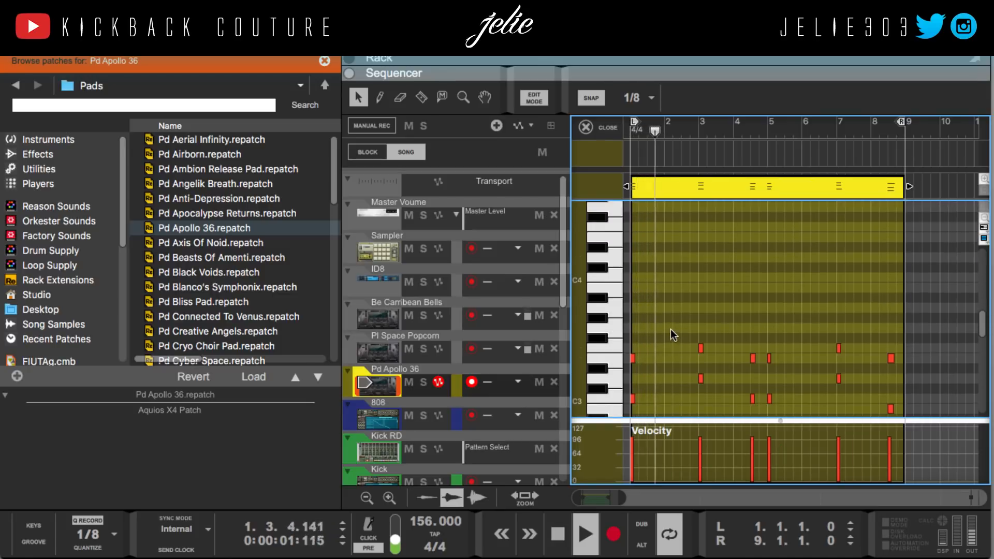
pyautogui.click(423, 382)
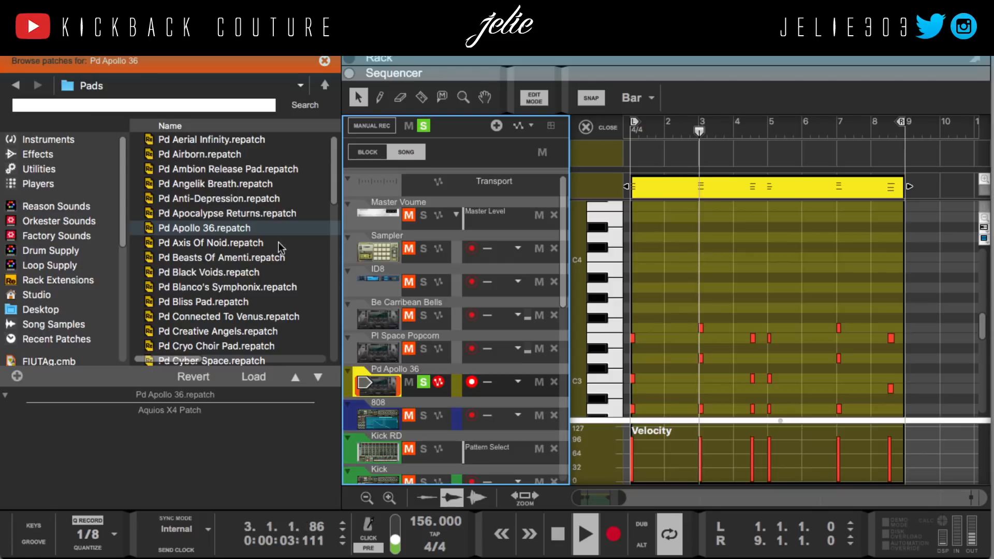
pyautogui.press('F3')
# Apply a side-by-side legato adjustment to all notes in the Pd Apollo 36 clip.
pyautogui.click(467, 279)
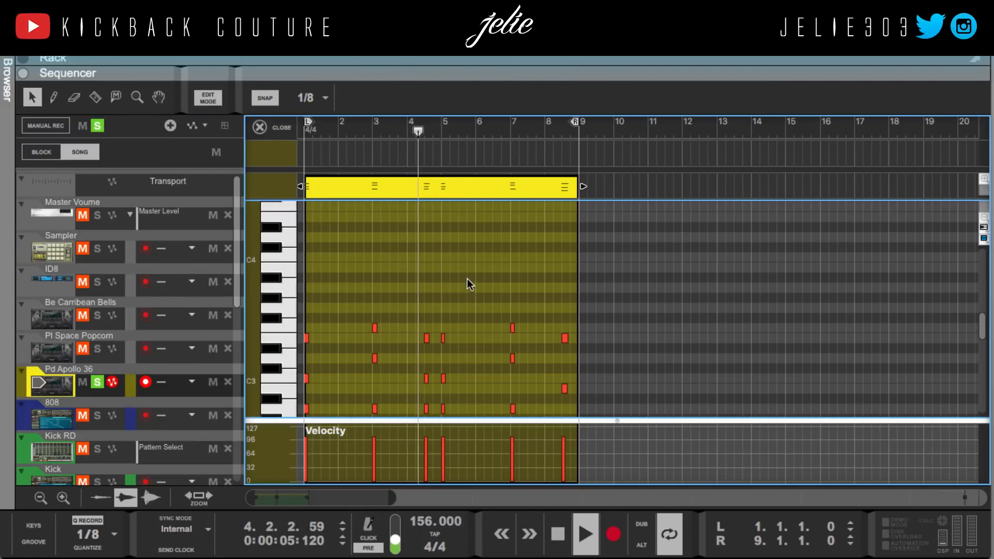
pyautogui.hotkey('ctrl', 'a')
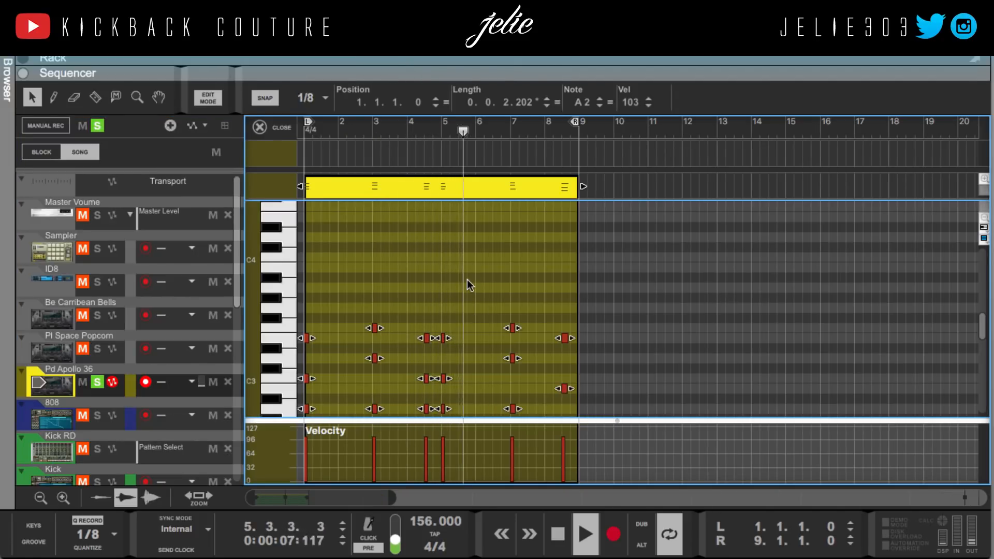
pyautogui.press('F8')
pyautogui.click(901, 298)
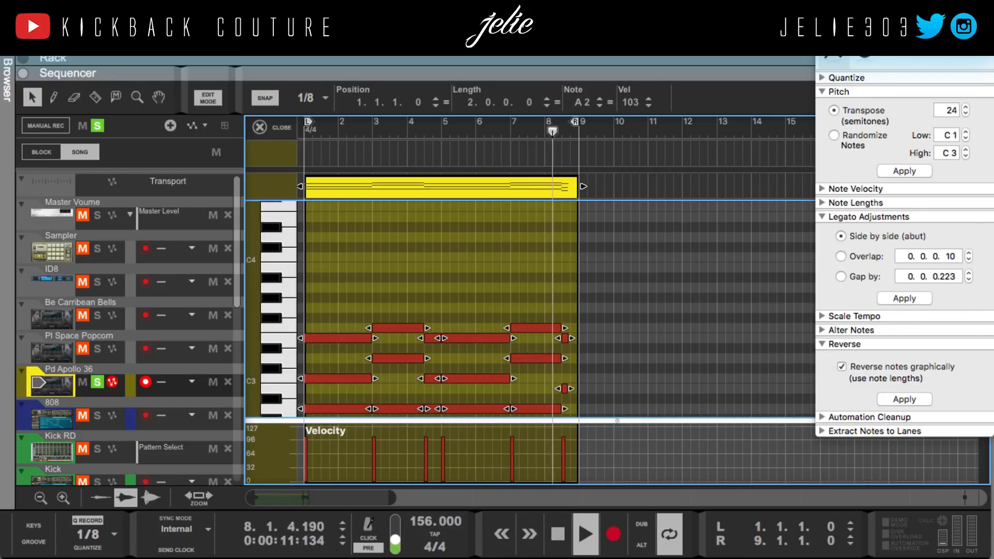
pyautogui.press('F8')
# Extend the notes of the last chord to the end of the Pd Apollo 36 clip at bar 9.
pyautogui.click(581, 366)
pyautogui.moveTo(626, 304)
pyautogui.mouseDown()
pyautogui.moveTo(568, 405)
pyautogui.moveTo(576, 390)
pyautogui.mouseUp()
pyautogui.scroll(-3, 579, 380)
pyautogui.moveTo(579, 344); pyautogui.dragTo(564, 347)
pyautogui.moveTo(571, 344); pyautogui.dragTo(577, 353)
pyautogui.moveTo(602, 465); pyautogui.dragTo(200, 424)
pyautogui.click(392, 209)
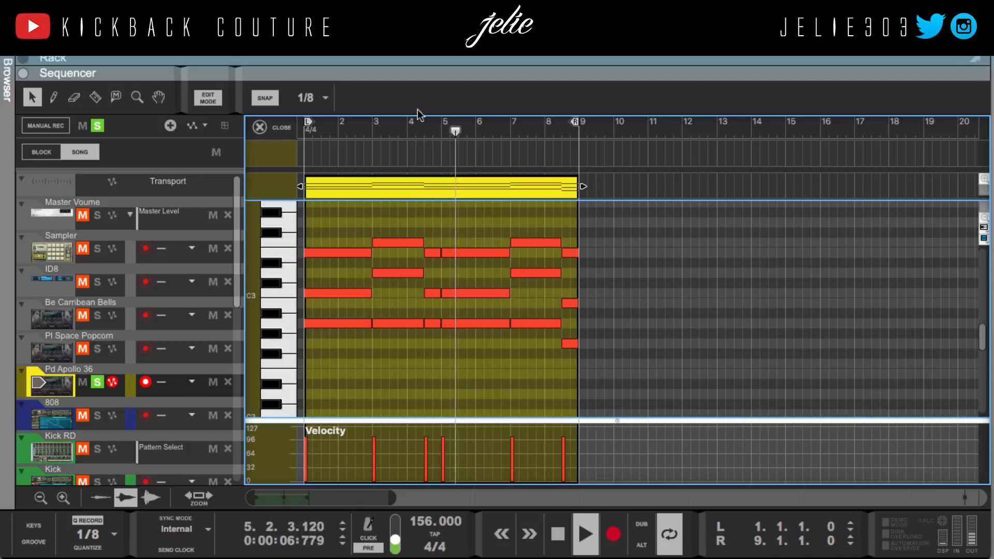
# Return to the rack and set the Pd Apollo 36 channel's track colour to Graphite.
pyautogui.moveTo(433, 72); pyautogui.dragTo(449, 519)
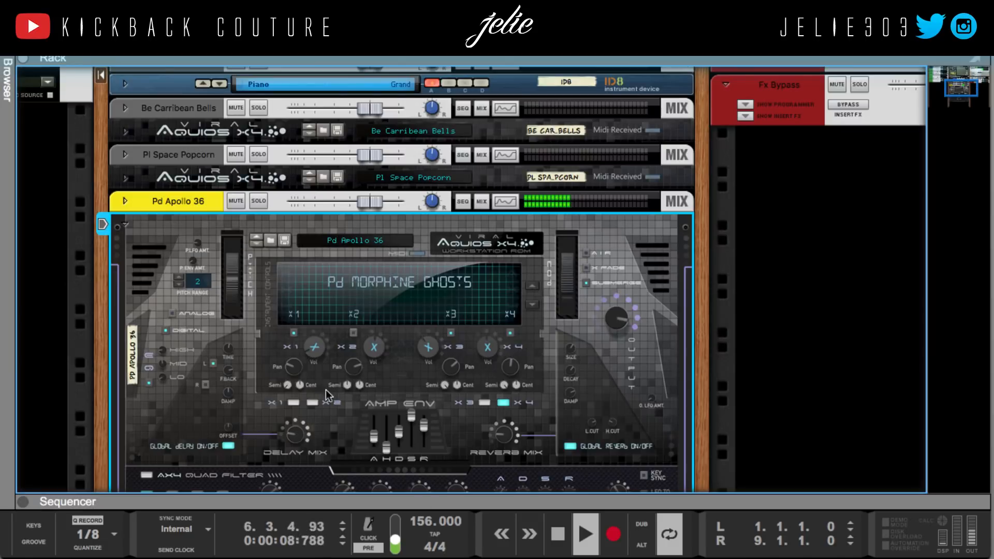
pyautogui.rightClick(172, 205)
pyautogui.moveTo(259, 543)
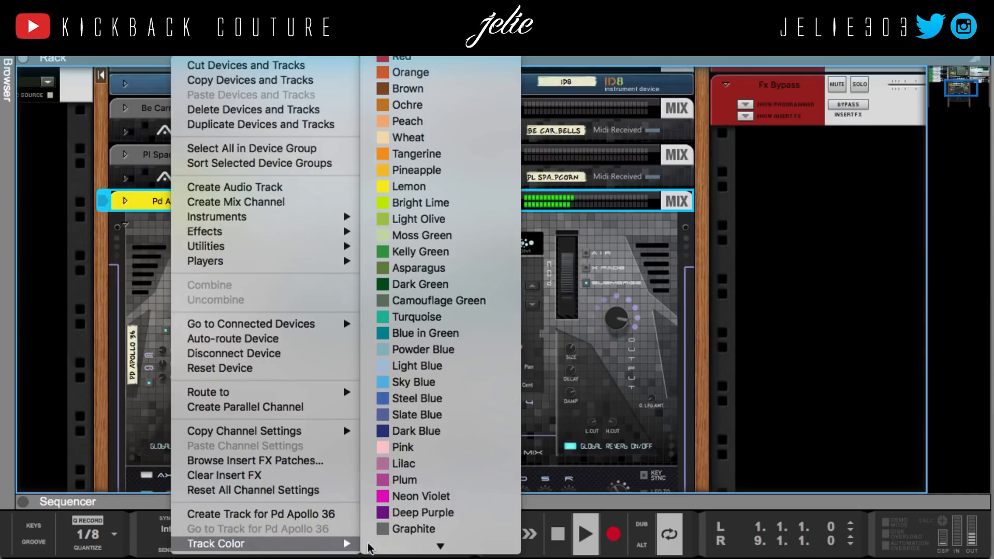
pyautogui.click(409, 529)
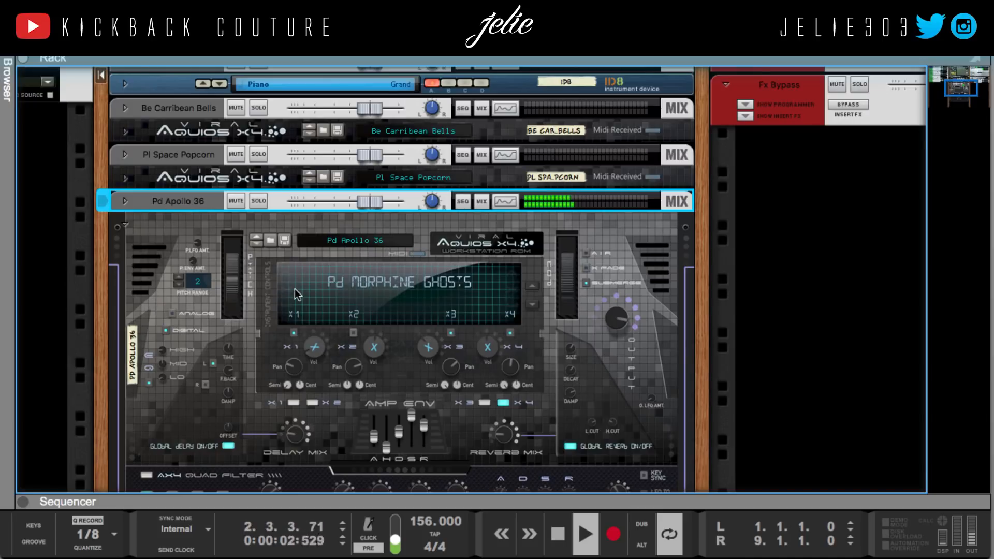
# Take the Pd Apollo 36 track out of solo and fold its Aquios X4 device in the rack.
pyautogui.press('F7')
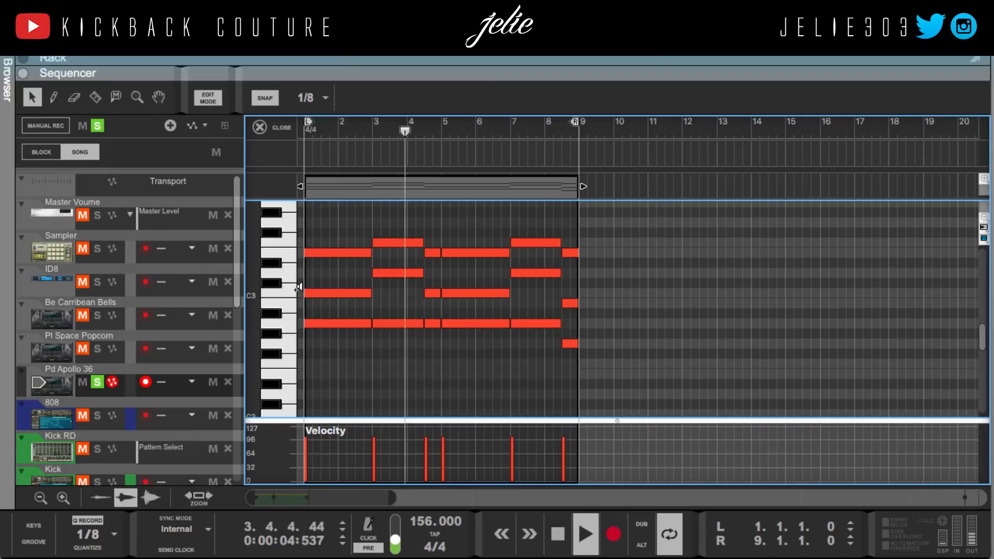
pyautogui.click(97, 382)
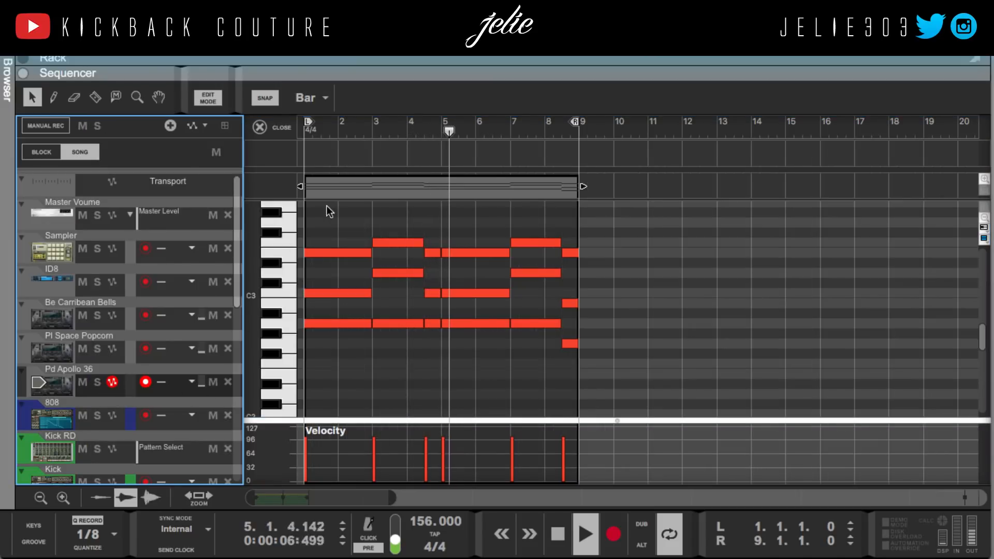
pyautogui.press('F6')
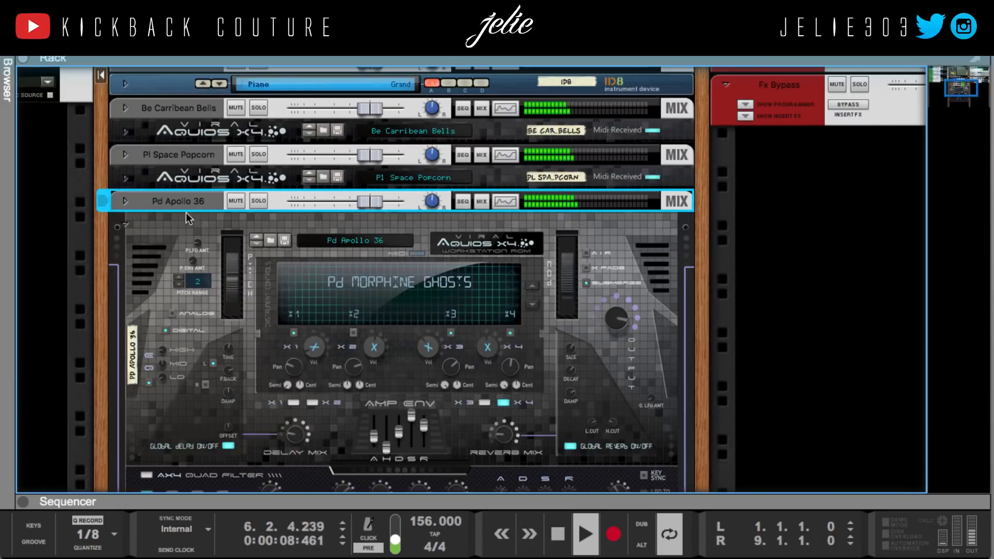
pyautogui.click(126, 225)
# Create another DNA Labs Aquios X4 instrument in the rack below Pd Apollo 36.
pyautogui.rightClick(321, 356)
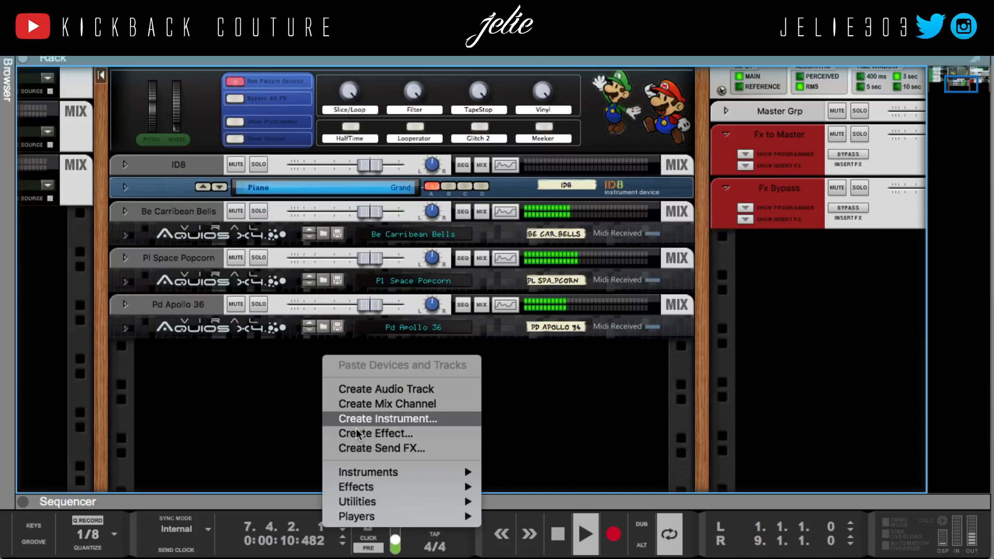
pyautogui.moveTo(376, 467)
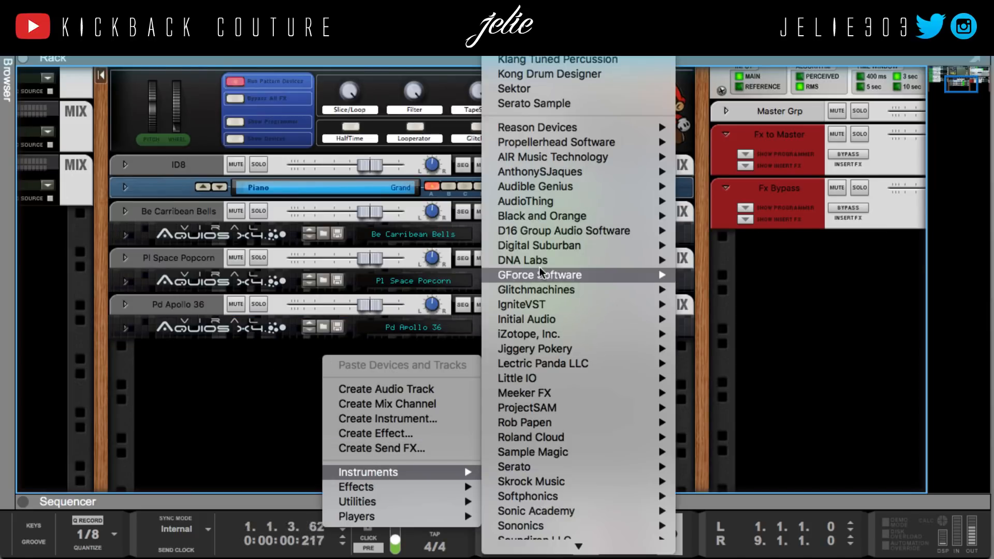
pyautogui.click(774, 261)
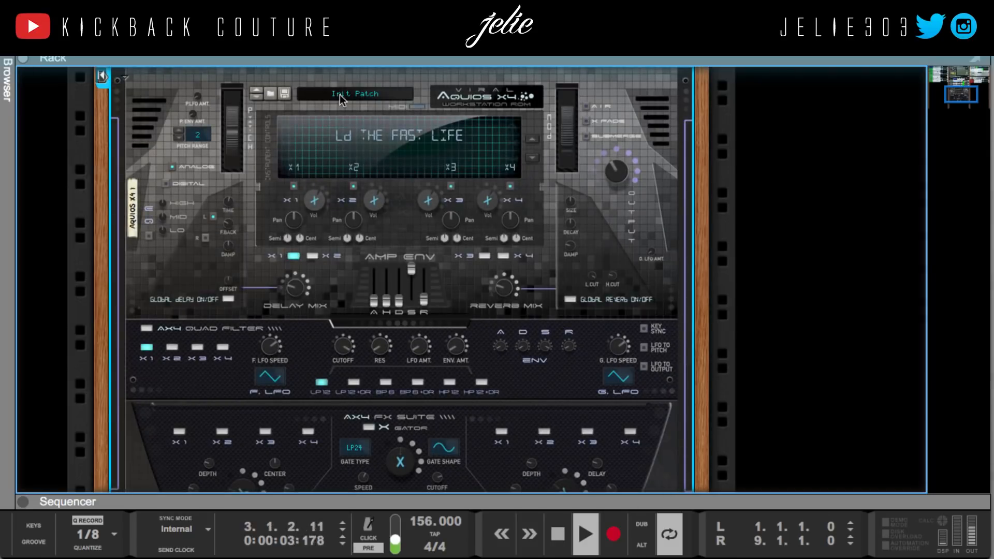
# Browse the patches of the new Aquios X4 device and load Ps Env Glider.
pyautogui.click(339, 94)
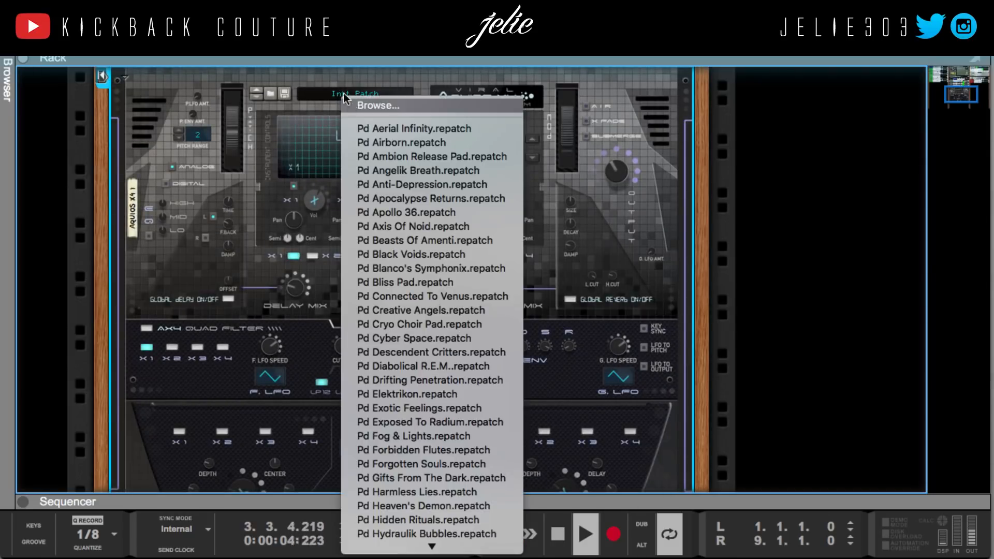
pyautogui.click(343, 103)
pyautogui.click(301, 86)
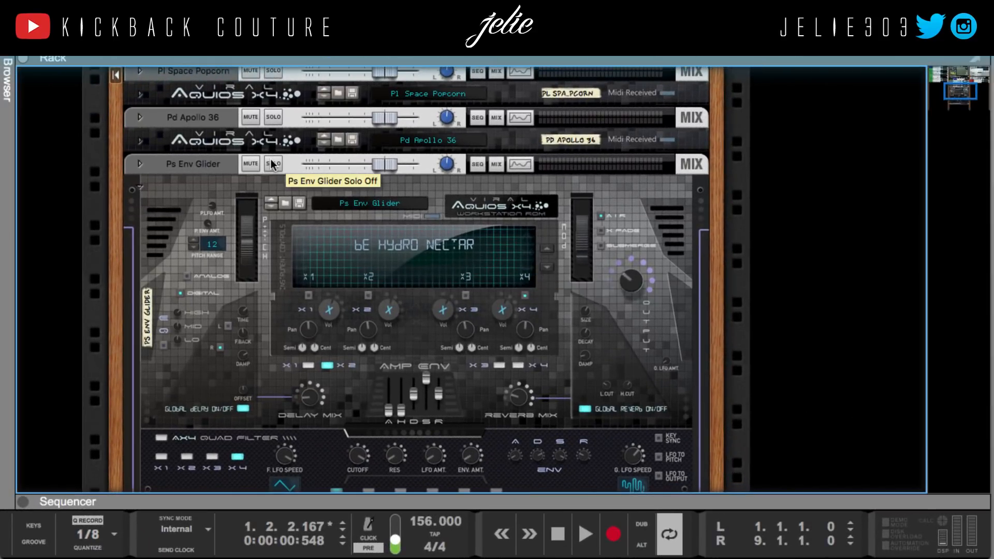
pyautogui.scroll(-2, 534, 450)
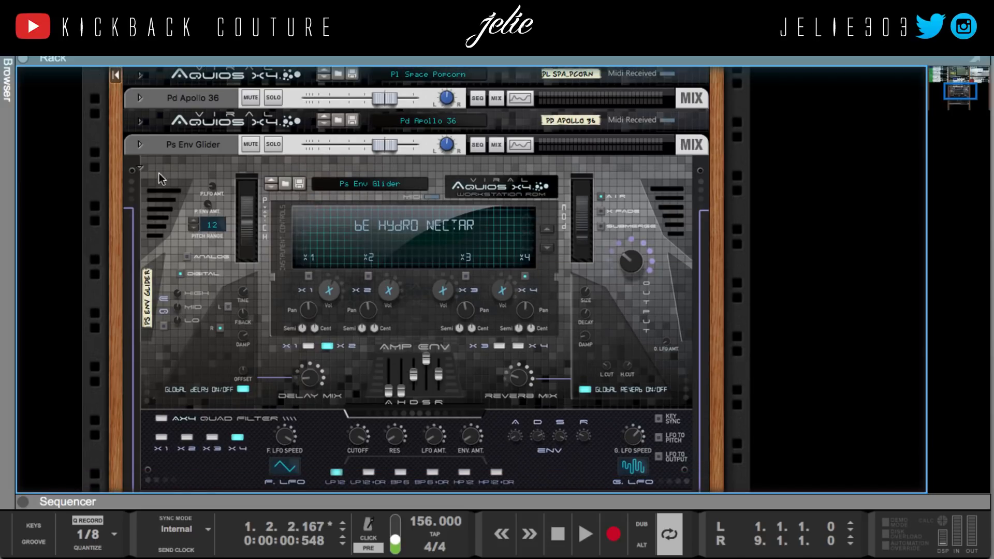
# Locate the Ps Env Glider patch in the Poly Synths folder and examine the device's envelope, filter and FX sections.
pyautogui.click(285, 183)
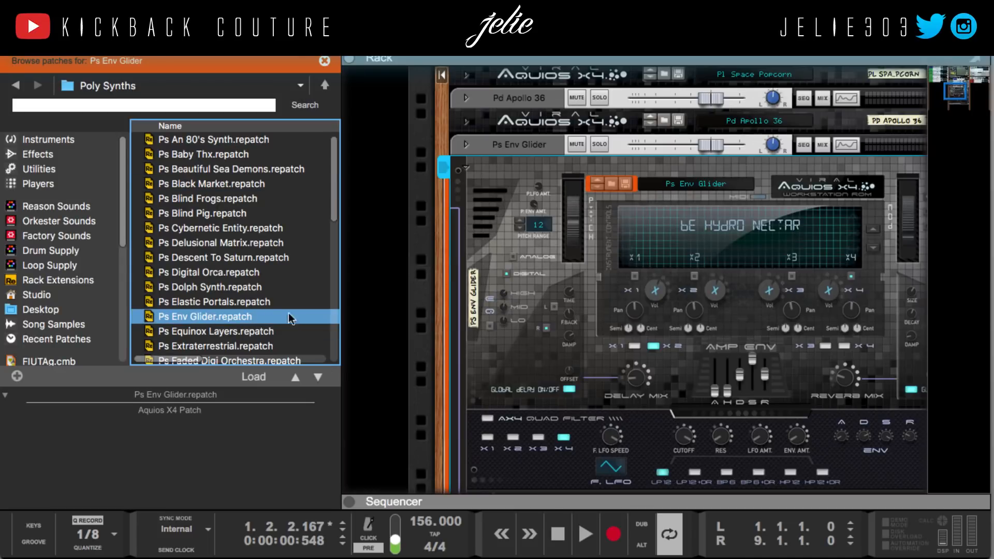
pyautogui.scroll(-8, 472, 243)
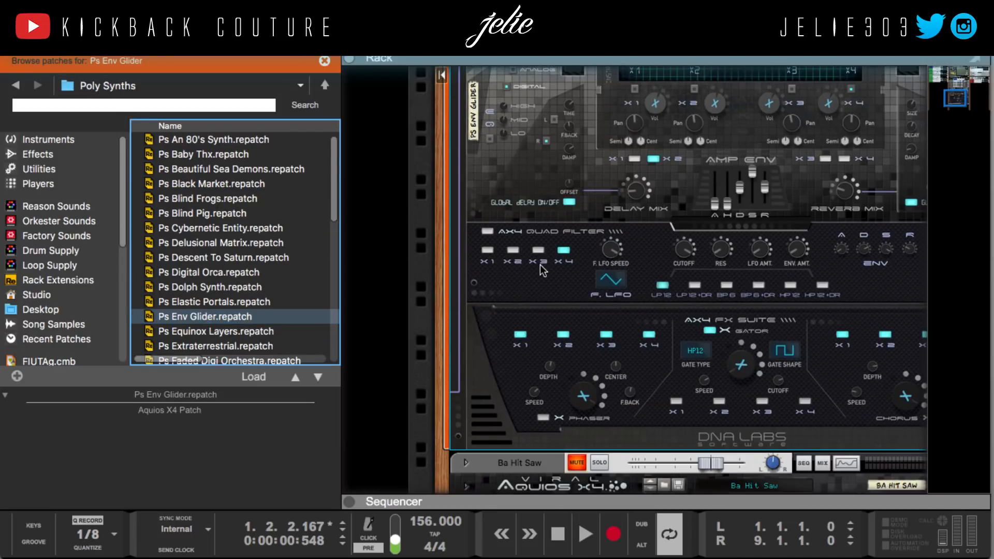
pyautogui.scroll(2, 537, 293)
pyautogui.scroll(3, 538, 294)
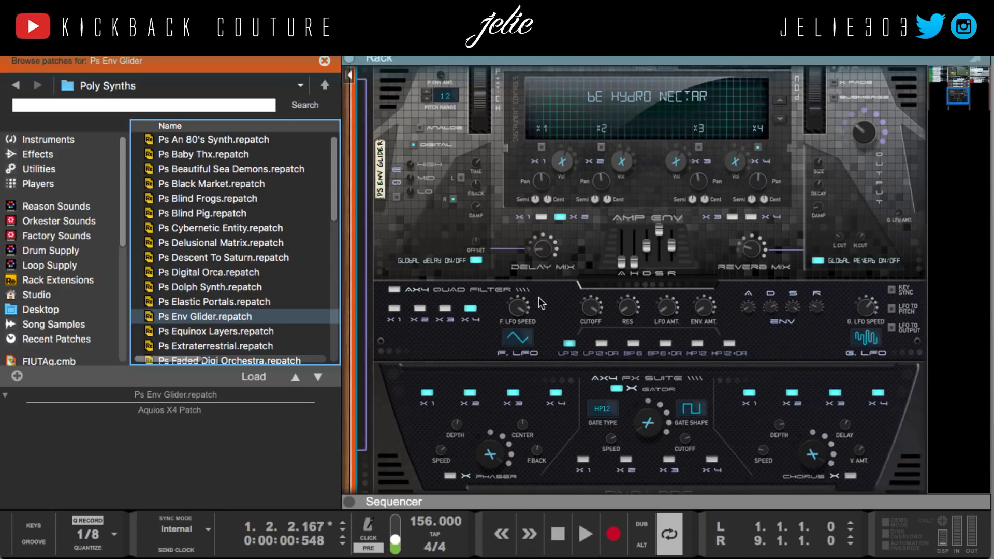
pyautogui.press('F3')
pyautogui.press('F3')
pyautogui.press('F3')
pyautogui.scroll(1, 650, 337)
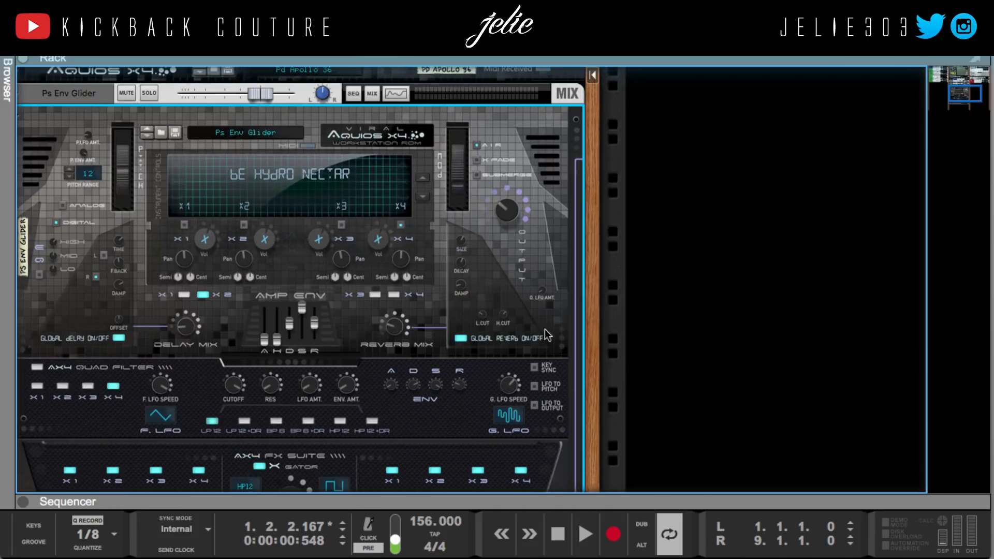
pyautogui.moveTo(592, 346); pyautogui.dragTo(669, 334)
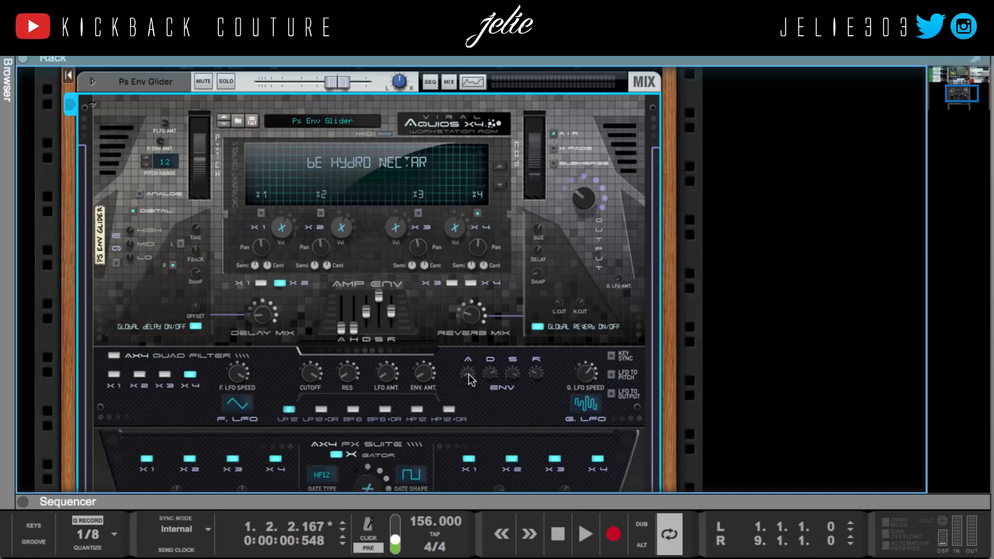
# Try the next poly synth patch, Ps Equinox Layers, and return to Ps Env Glider.
pyautogui.moveTo(468, 375)
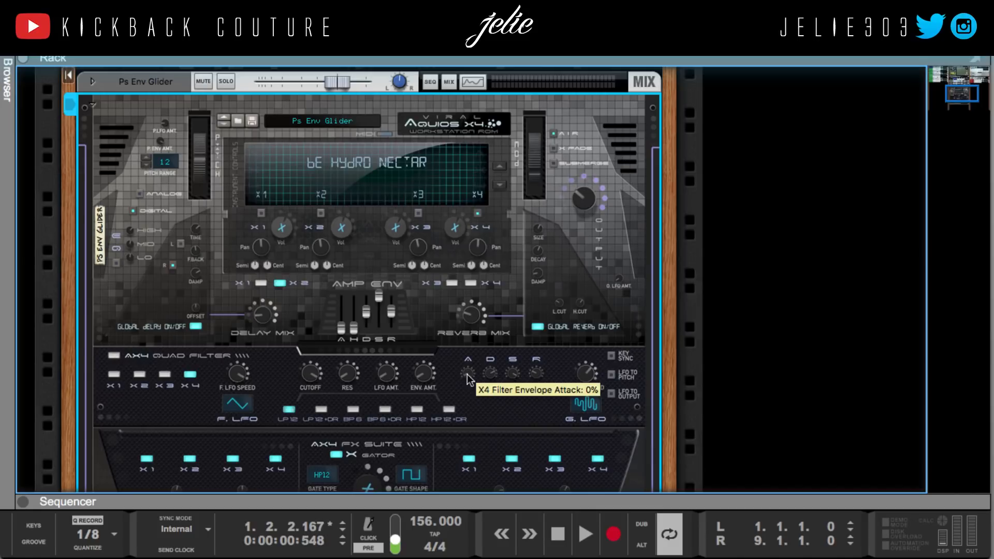
pyautogui.click(224, 120)
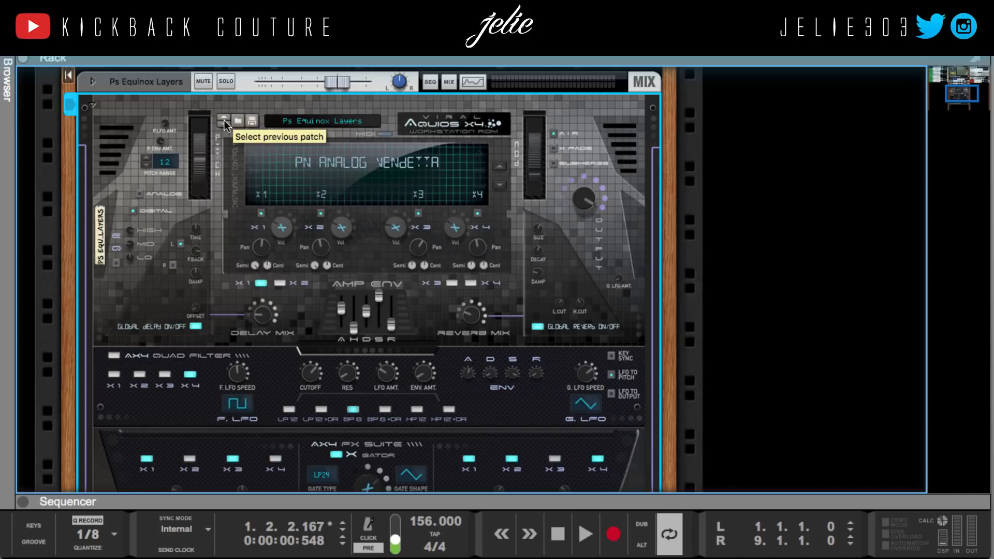
pyautogui.click(224, 122)
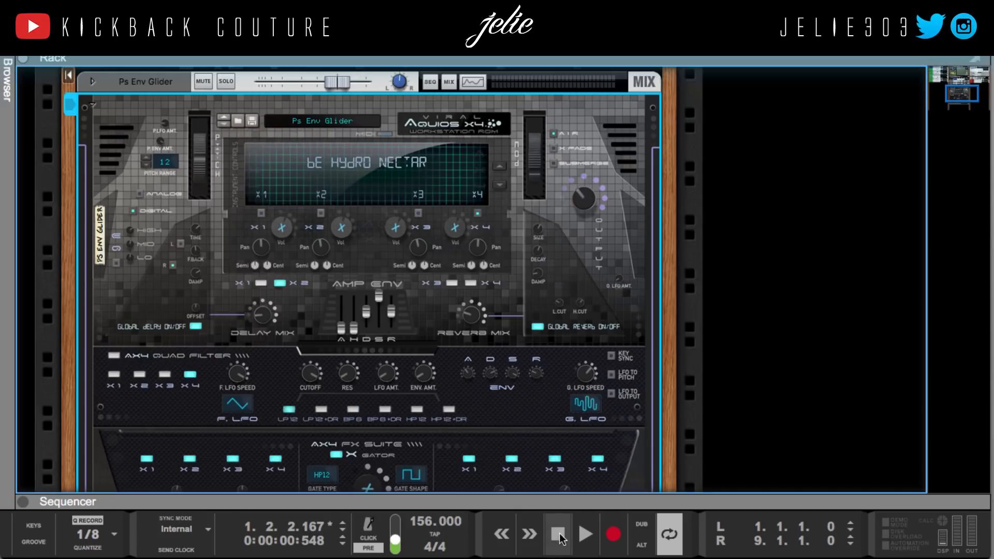
# Play the Ps Env Glider track in solo, take it out of solo and stop playback.
pyautogui.click(227, 85)
pyautogui.press('space')
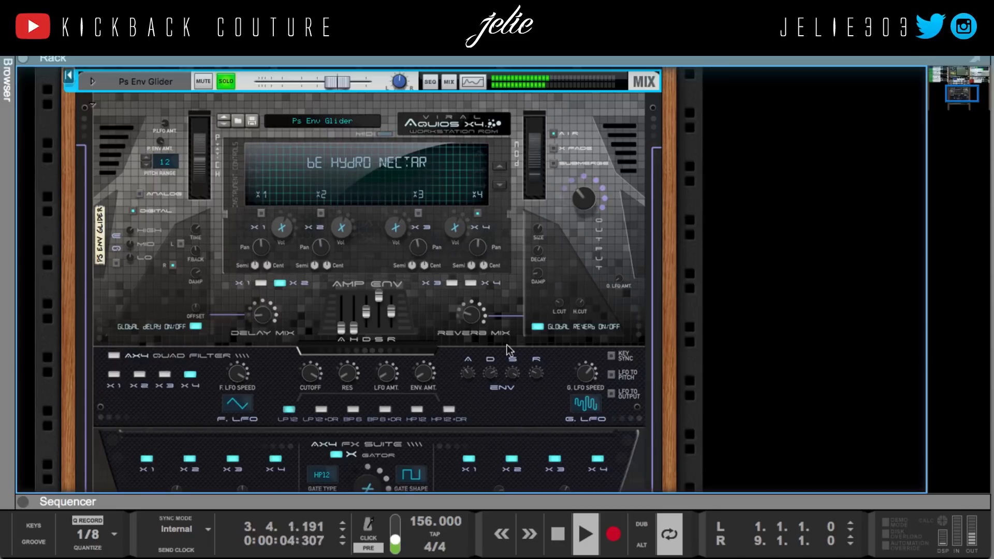
pyautogui.click(475, 374)
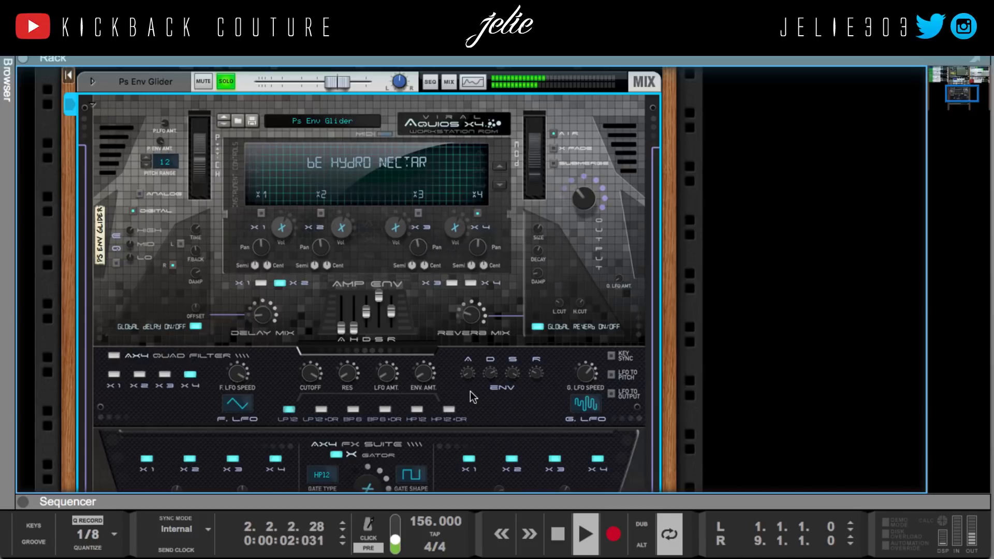
pyautogui.click(226, 82)
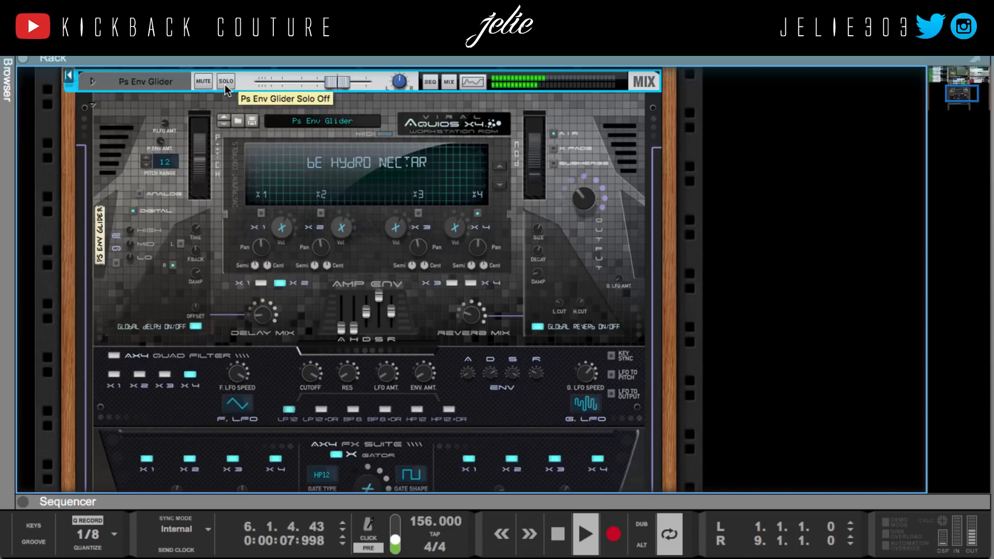
pyautogui.press('space')
# Unfold the Ba Hit Saw Aquios X4 device and unmute its mix channel.
pyautogui.scroll(-1, 244, 302)
pyautogui.scroll(-5, 242, 301)
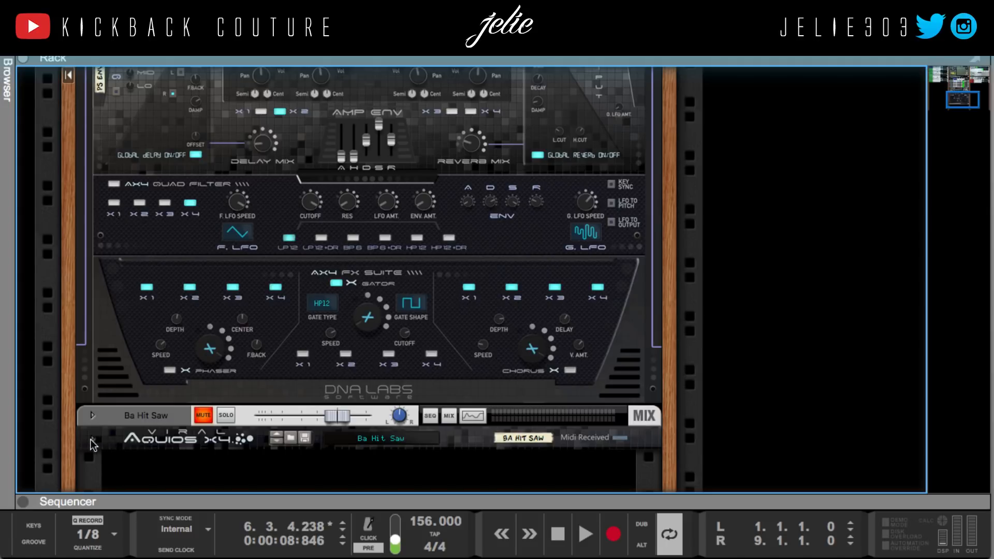
pyautogui.click(92, 439)
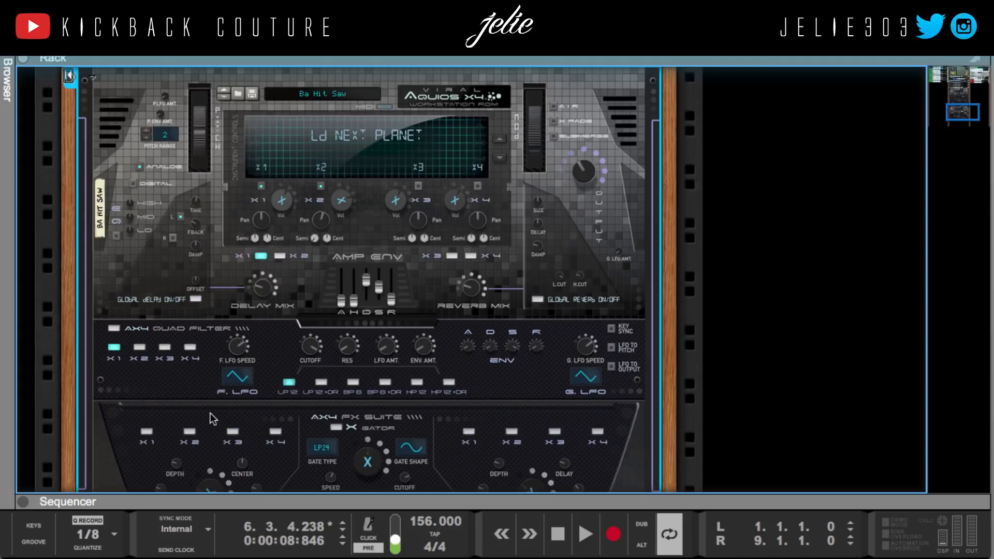
pyautogui.scroll(3, 210, 415)
pyautogui.scroll(-1, 210, 403)
pyautogui.click(205, 233)
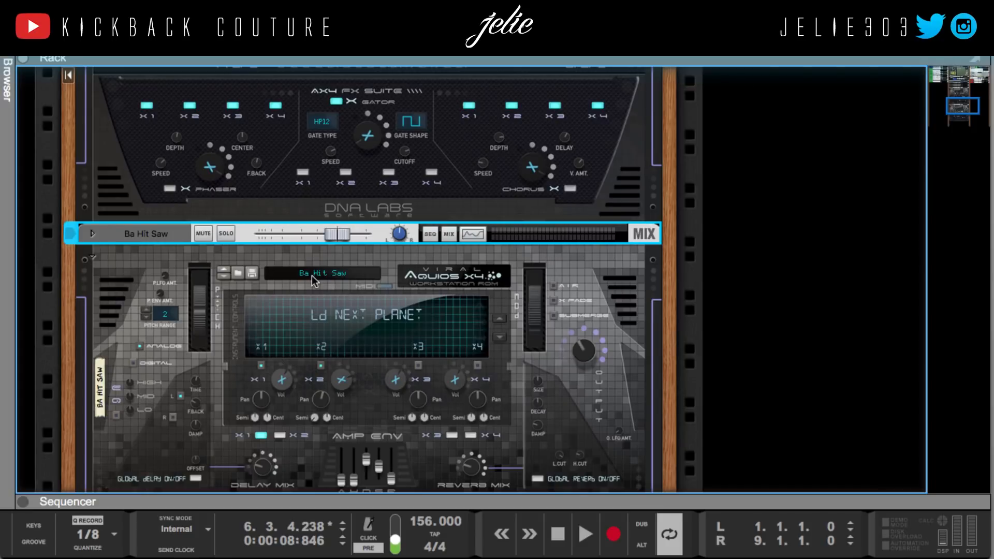
# Load the Ba Bass Pulsarix patch from the Bass folder into the bass device.
pyautogui.click(238, 273)
pyautogui.click(226, 167)
pyautogui.click(237, 142)
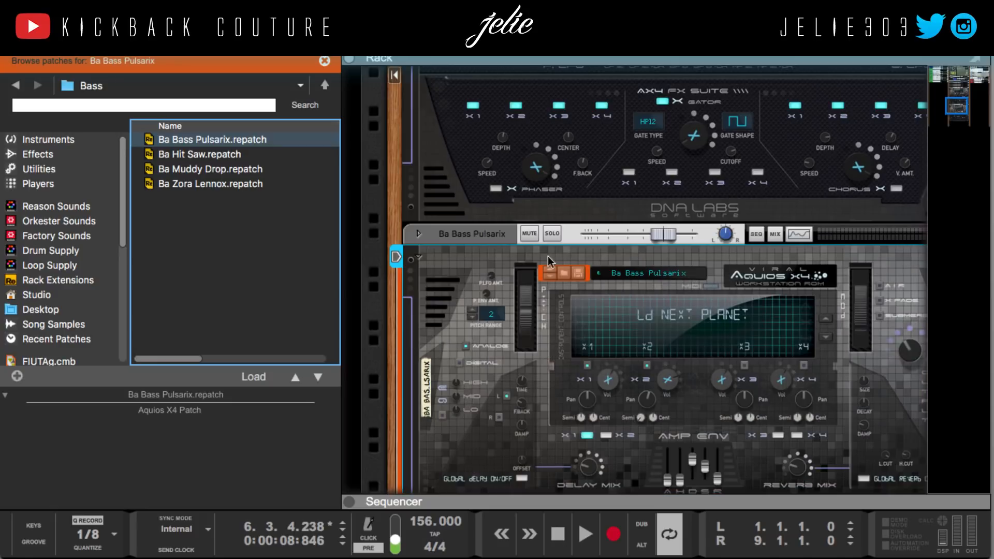
# Play the Ba Bass Pulsarix track in solo from the start of the loop and bring back the other tracks.
pyautogui.click(551, 233)
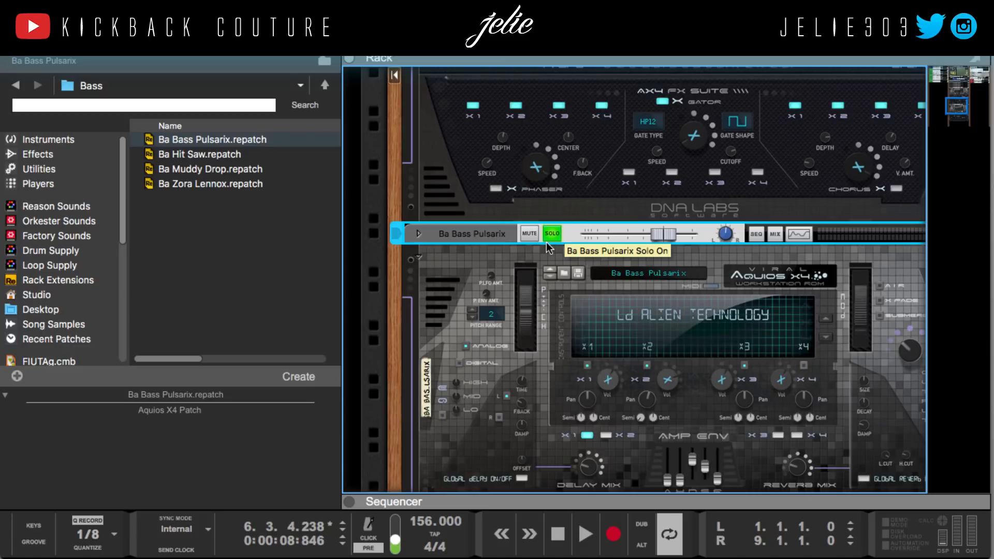
pyautogui.press('Home')
pyautogui.press('space')
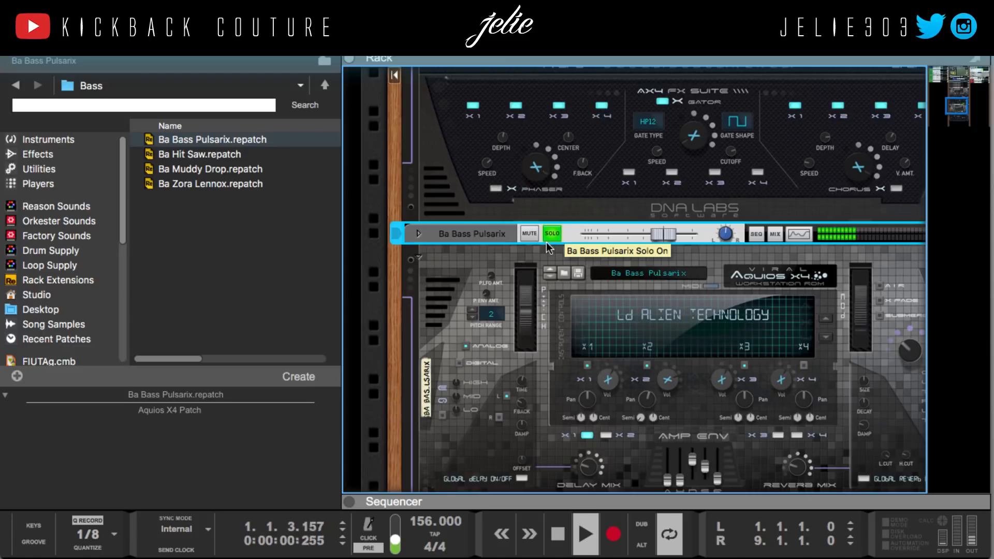
pyautogui.click(552, 234)
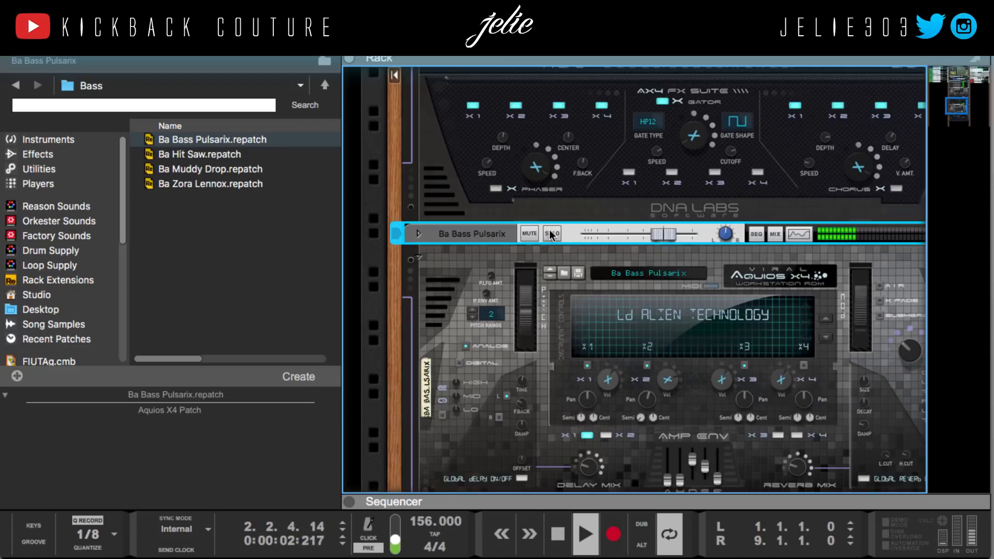
# Audition Ba Bass Pulsarix at an output level of -10.4 dB and the Ba Hit Saw patch at -10.6 dB.
pyautogui.click(903, 321)
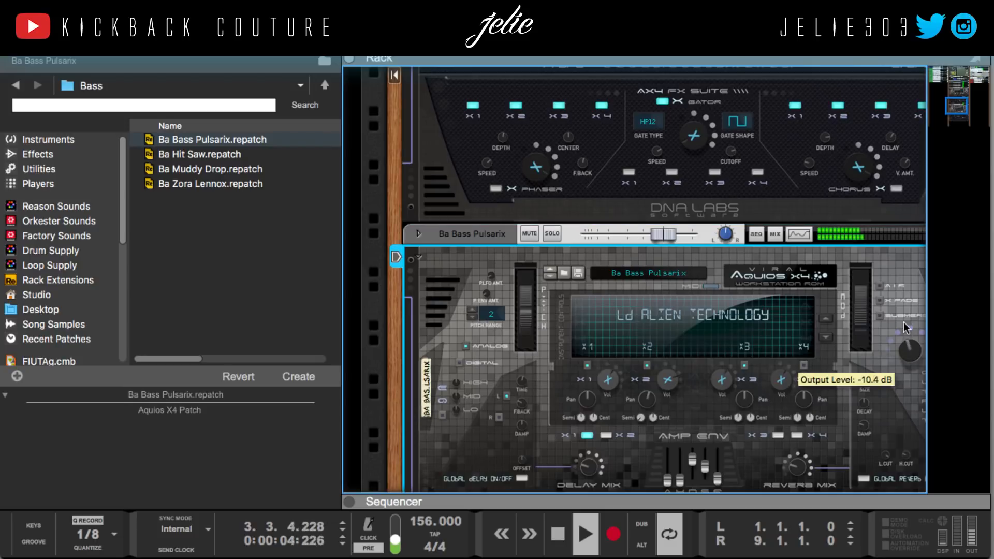
pyautogui.click(549, 275)
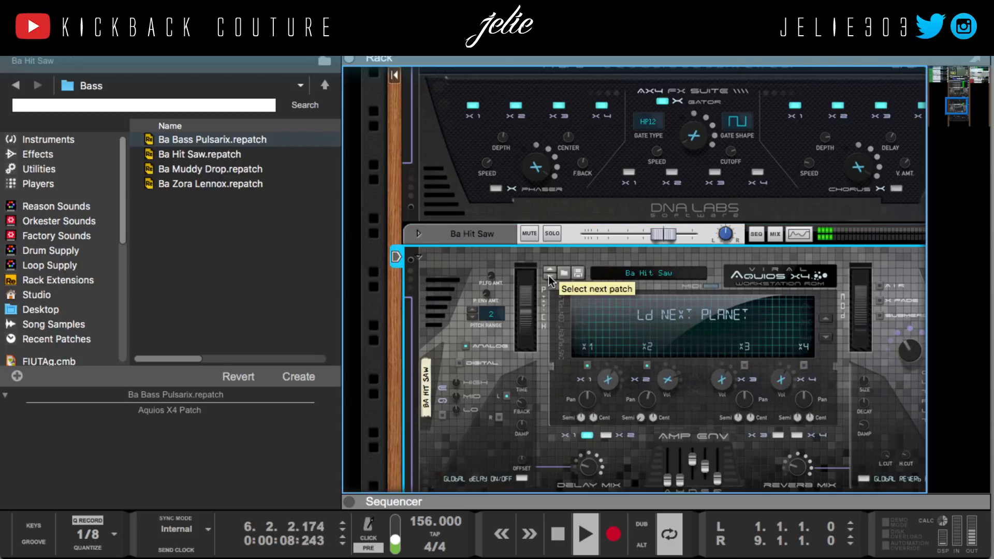
pyautogui.moveTo(902, 351)
pyautogui.mouseDown()
pyautogui.moveTo(901, 342)
pyautogui.moveTo(904, 350)
pyautogui.mouseUp()
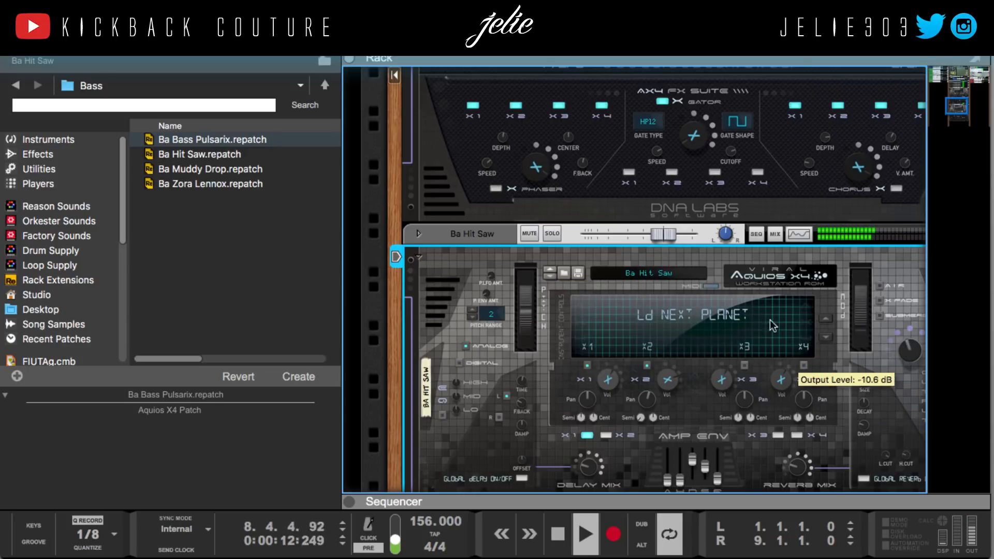
# Audition Ba Muddy Drop at an output level of 2.8 dB and Ba Zora Lennox, and return to the Ba Hit Saw patch.
pyautogui.click(547, 279)
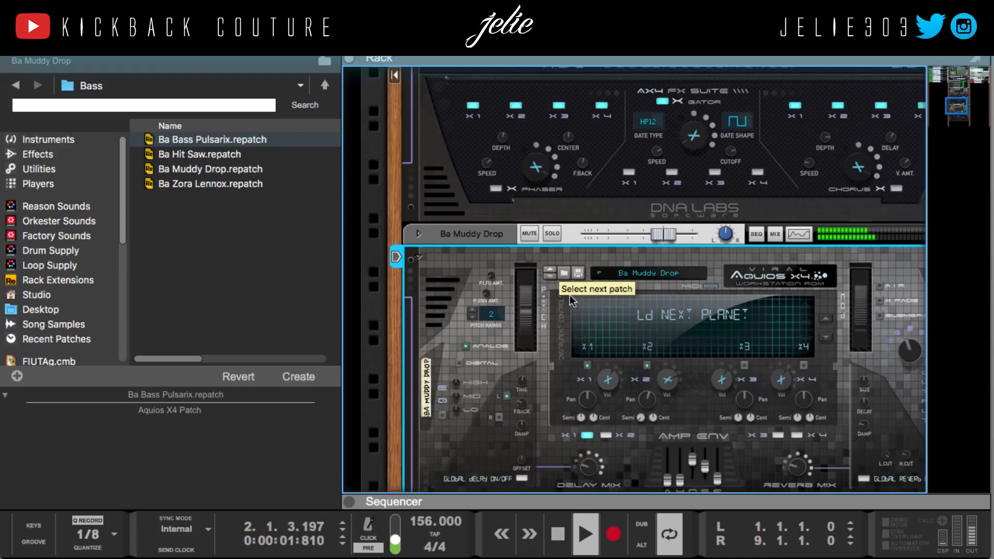
pyautogui.moveTo(913, 354); pyautogui.dragTo(903, 325)
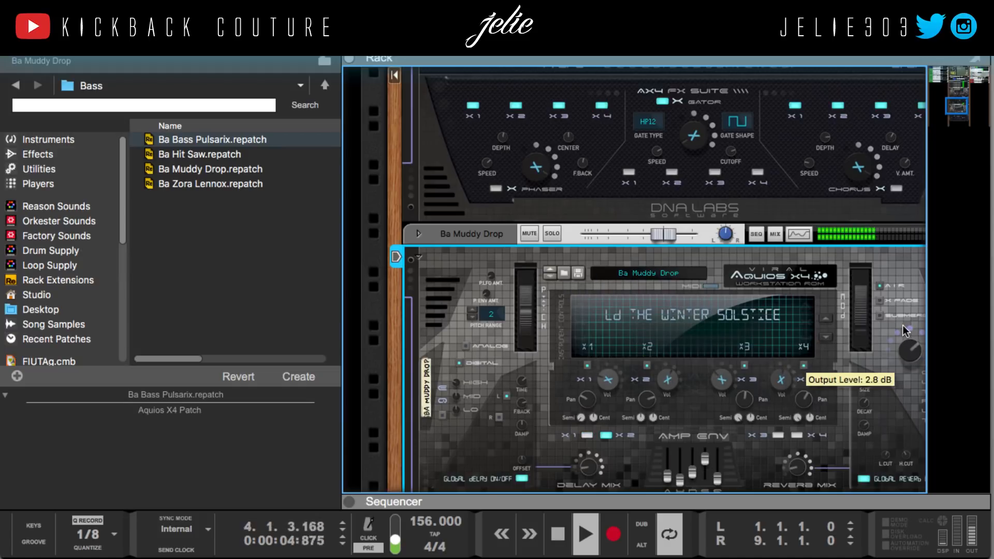
pyautogui.click(549, 278)
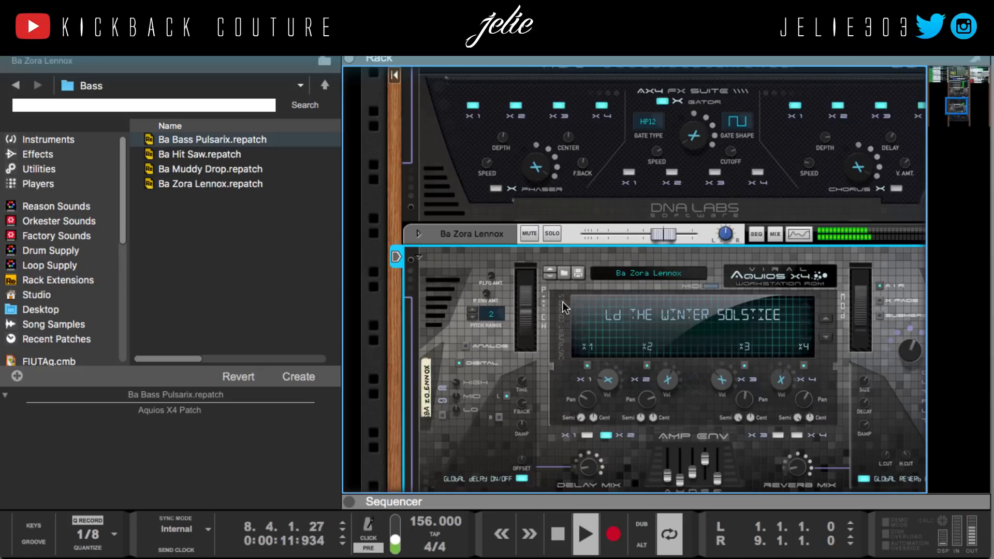
pyautogui.click(550, 269)
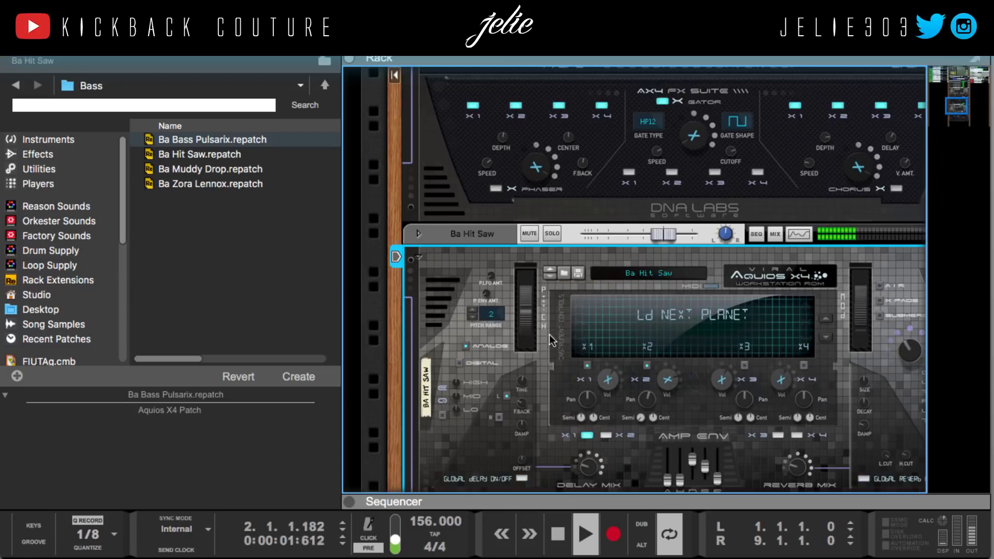
# Enable both EQ filters on the Ba Hit Saw channel, set the low-pass to 1.75 kHz and switch the high-pass back off.
pyautogui.scroll(-3, 680, 371)
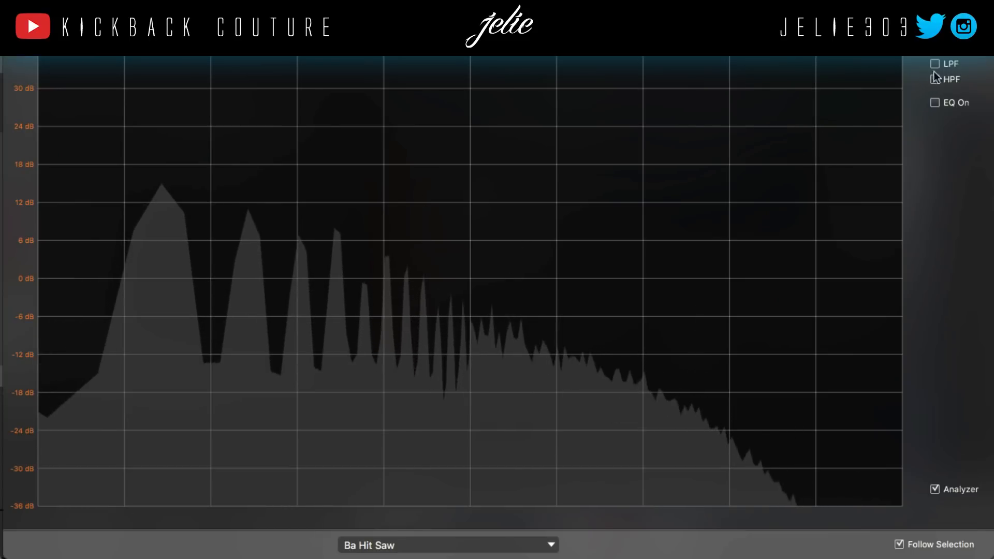
pyautogui.click(935, 79)
pyautogui.click(933, 62)
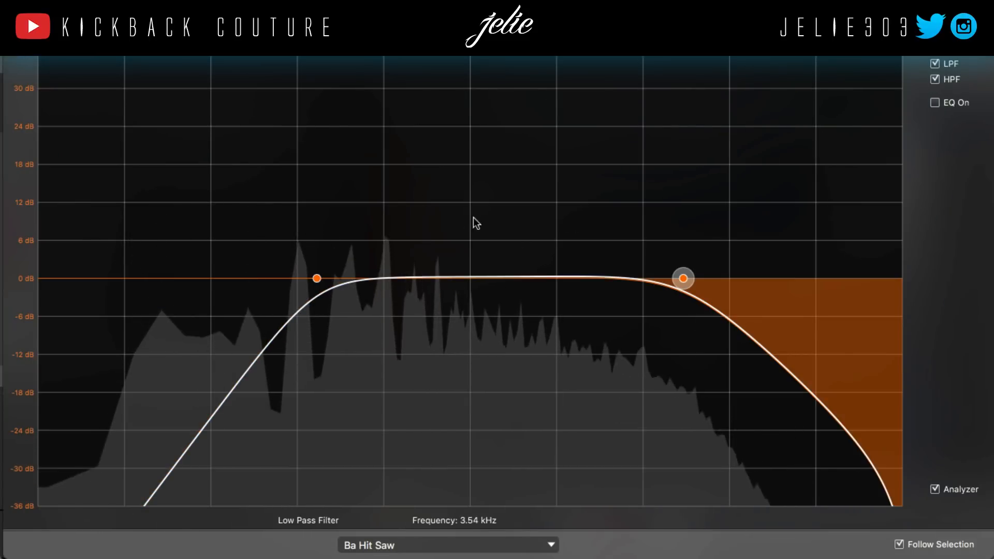
pyautogui.moveTo(684, 276); pyautogui.dragTo(595, 278)
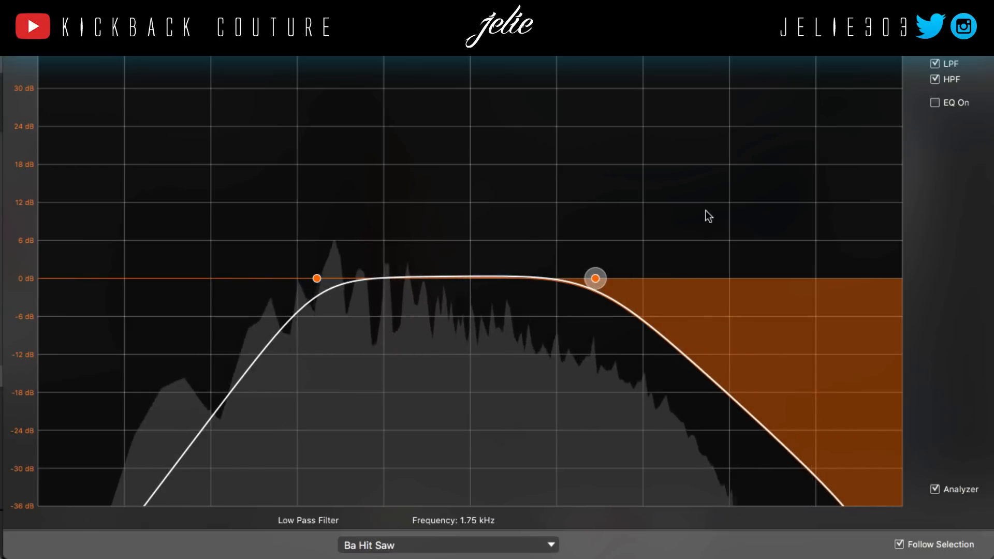
pyautogui.click(936, 78)
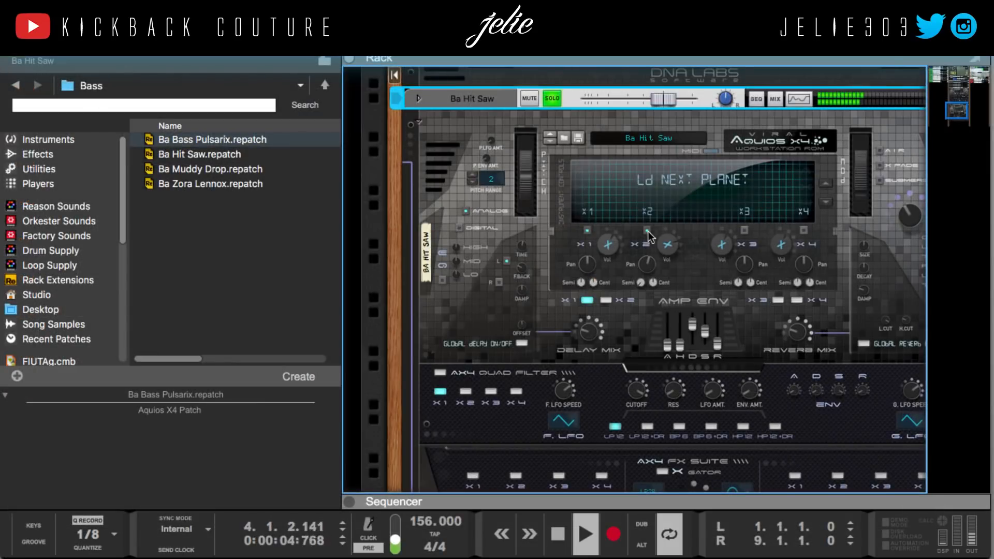
# Switch off the X1 sound layer of the Ba Hit Saw patch.
pyautogui.scroll(2, 647, 231)
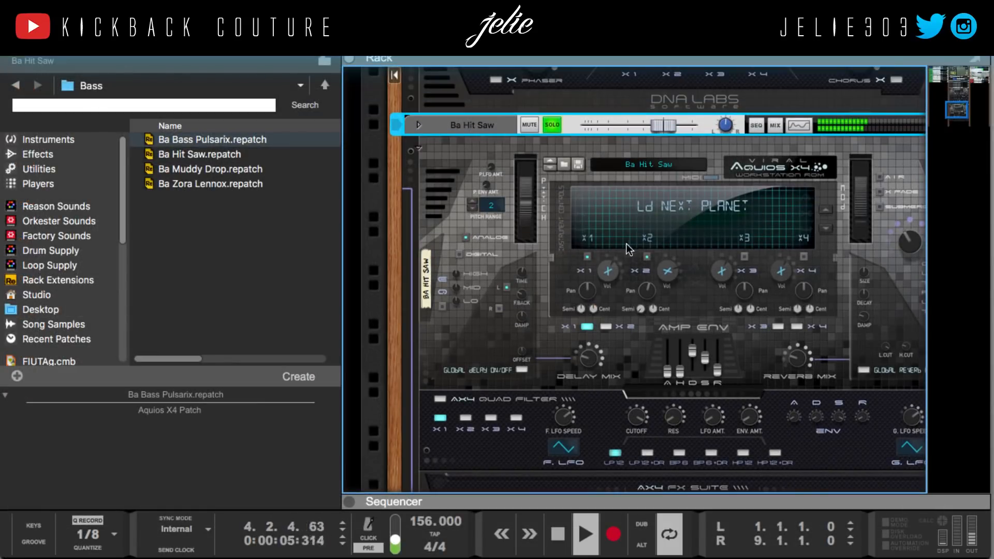
pyautogui.click(586, 259)
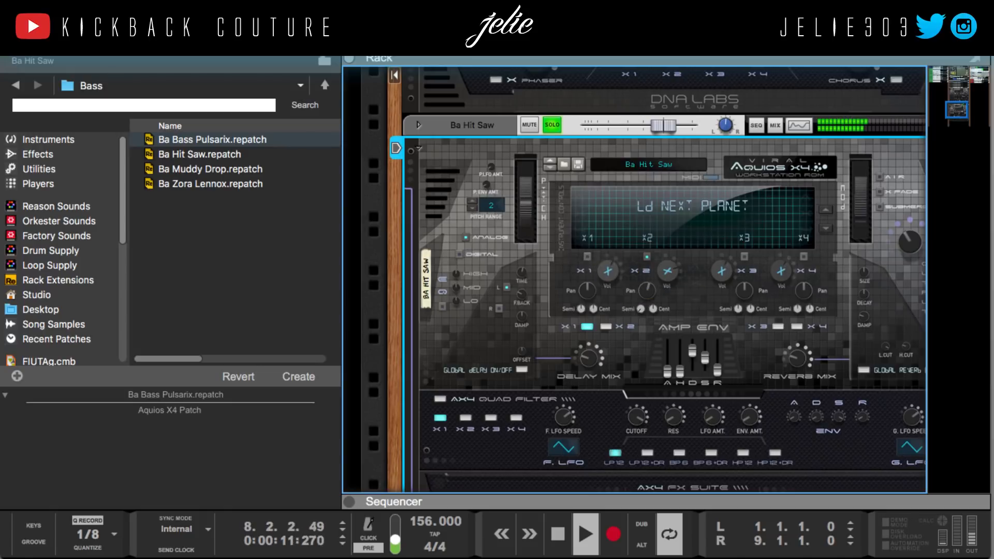
# Hide the browser, unsolo Ba Hit Saw to hear it with the full loop, and stop playback.
pyautogui.click(324, 60)
pyautogui.click(224, 125)
pyautogui.scroll(1, 233, 135)
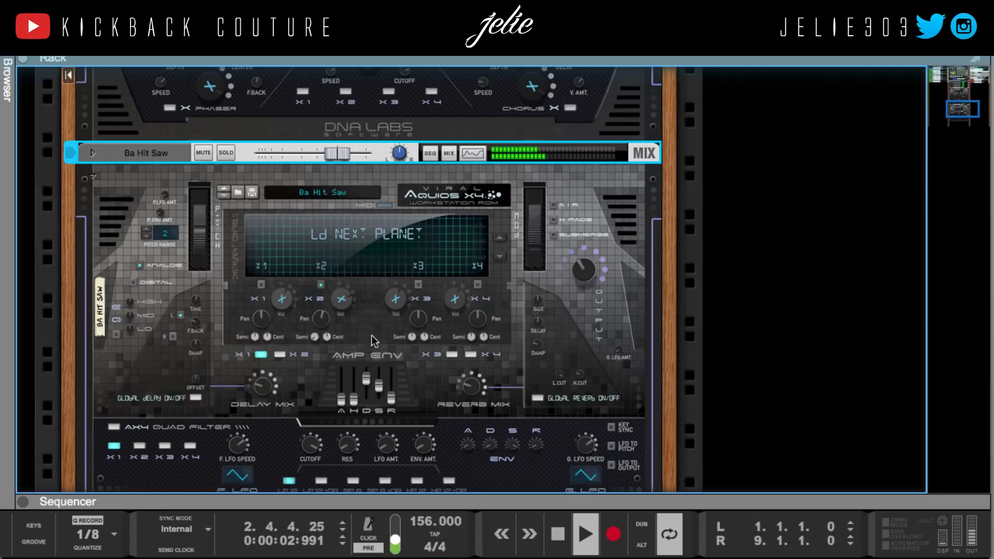
pyautogui.scroll(-2, 399, 396)
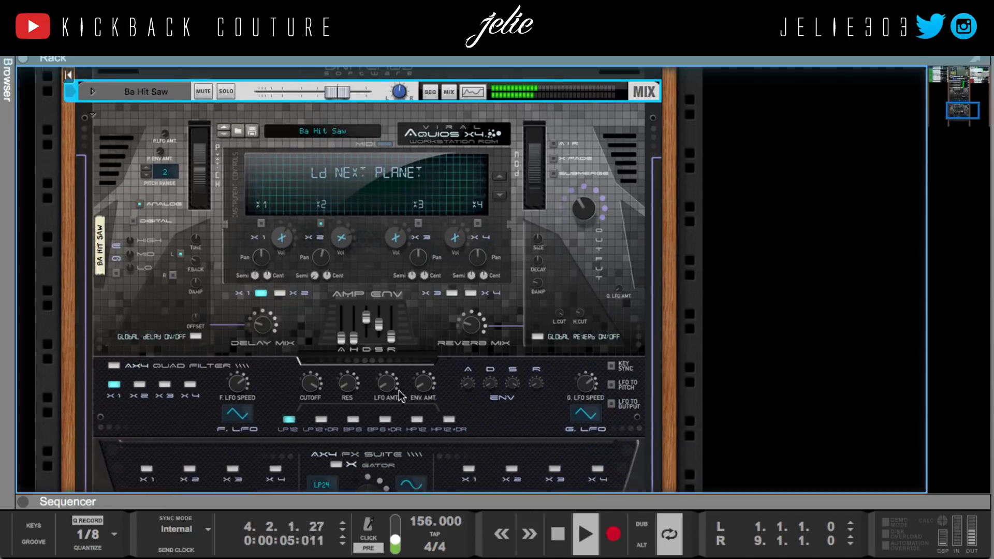
pyautogui.scroll(1, 399, 396)
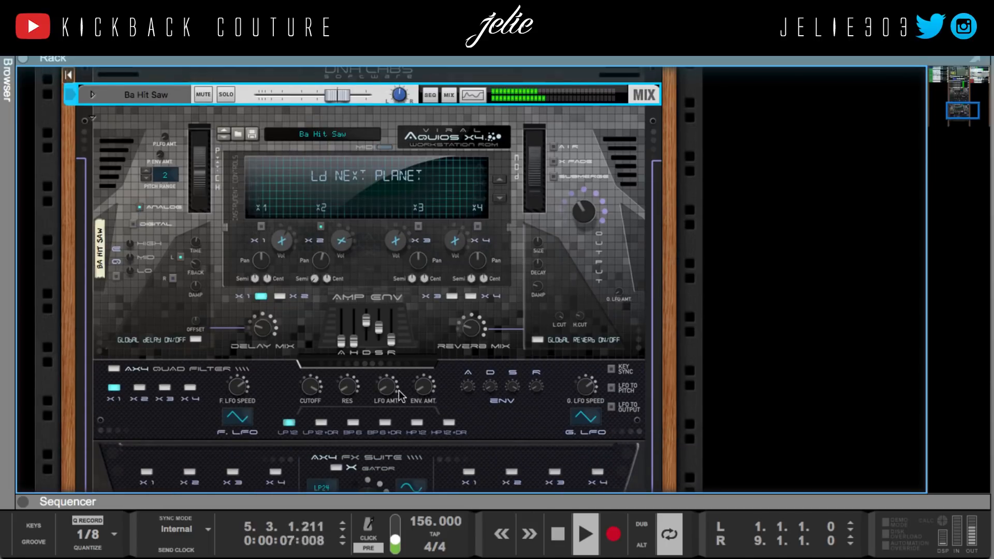
pyautogui.press('space')
# Fold the Ba Hit Saw and Ps Env Glider synths so every melody device is compact in the rack.
pyautogui.click(93, 119)
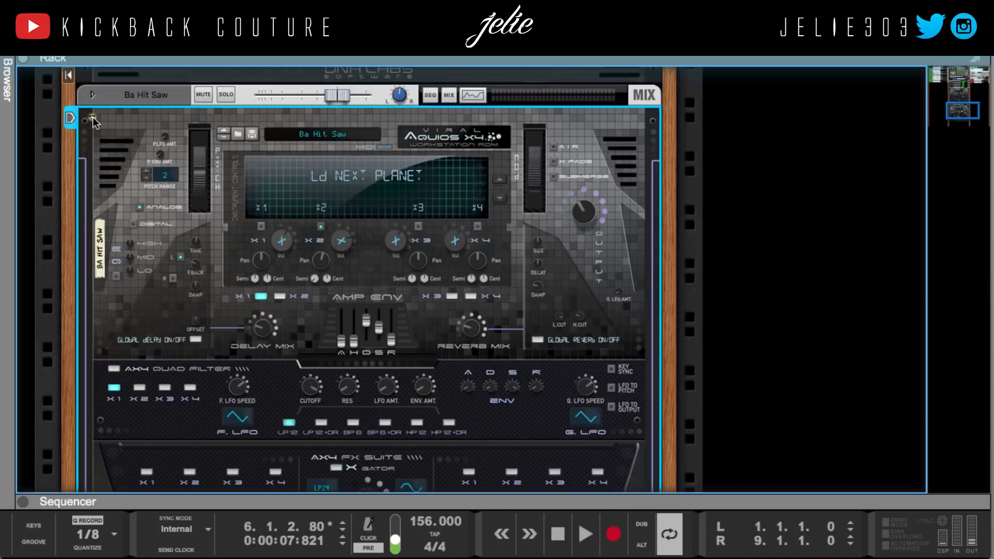
pyautogui.scroll(10, 183, 342)
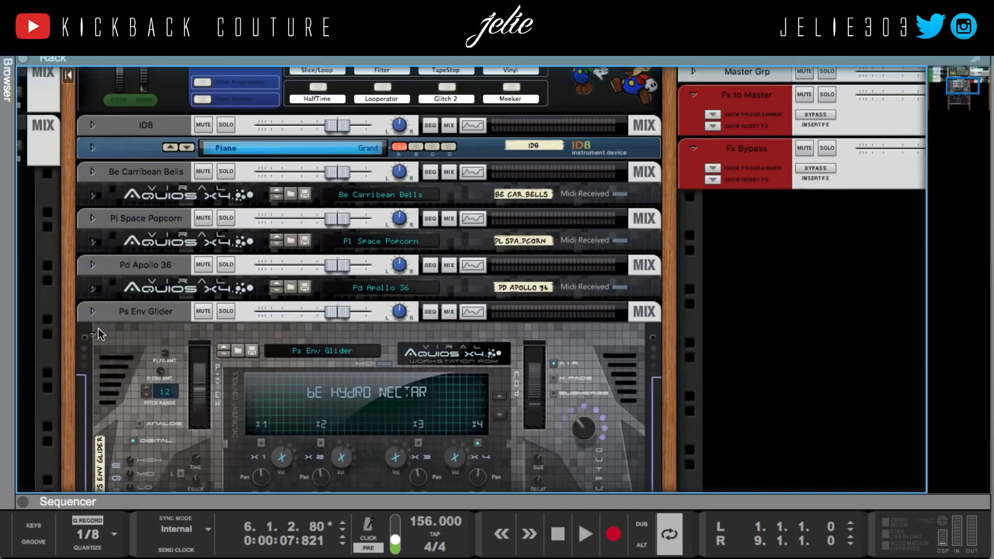
pyautogui.click(96, 334)
pyautogui.scroll(-2, 218, 409)
pyautogui.click(224, 395)
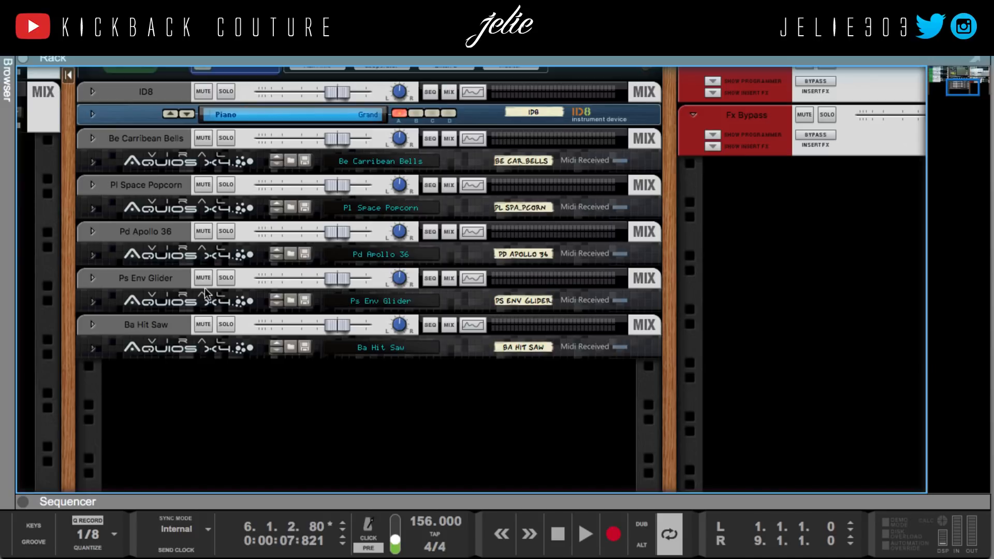
pyautogui.scroll(1, 185, 368)
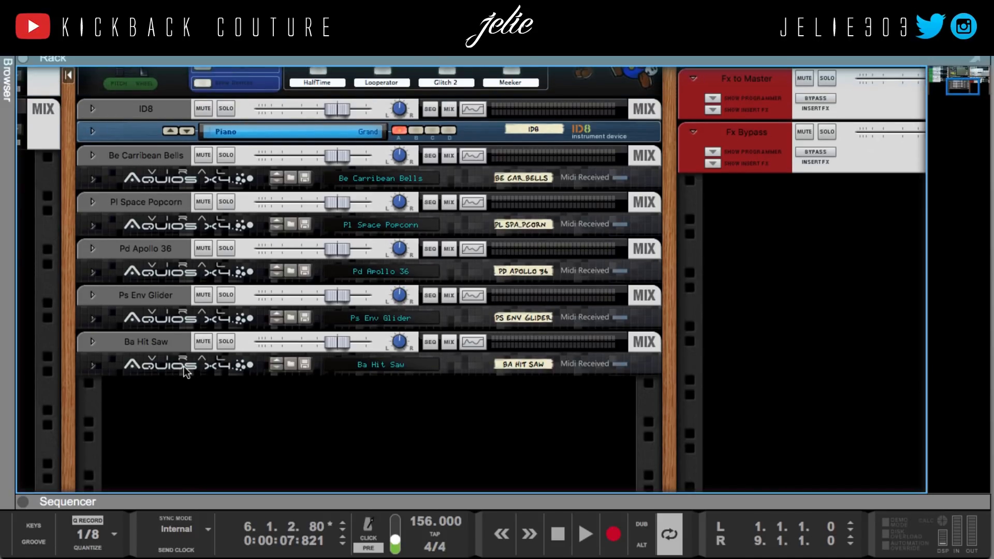
pyautogui.scroll(1, 182, 368)
pyautogui.click(184, 371)
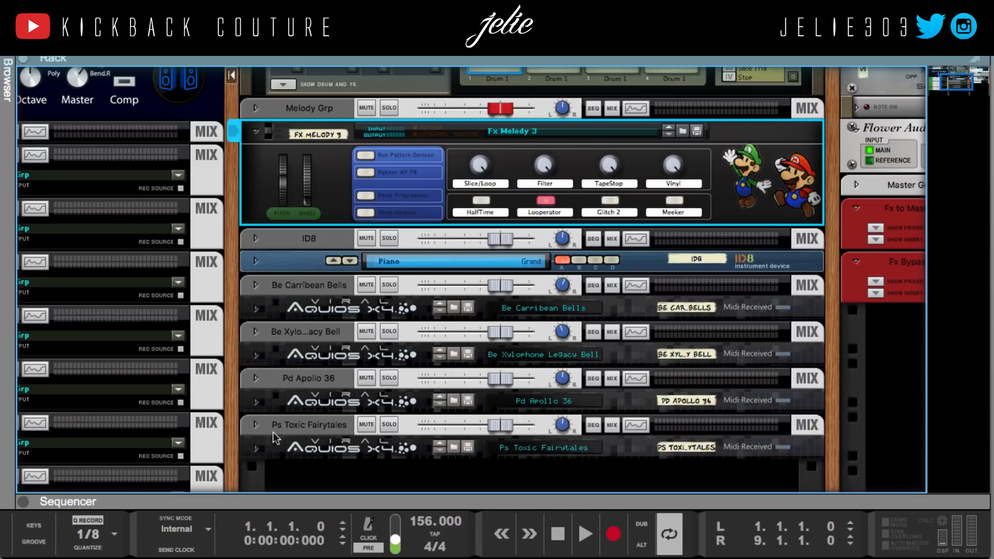
# Play the loop with the Ps Toxic Fairytales and Be Xylophone Legacy Bell tracks soloed.
pyautogui.click(388, 424)
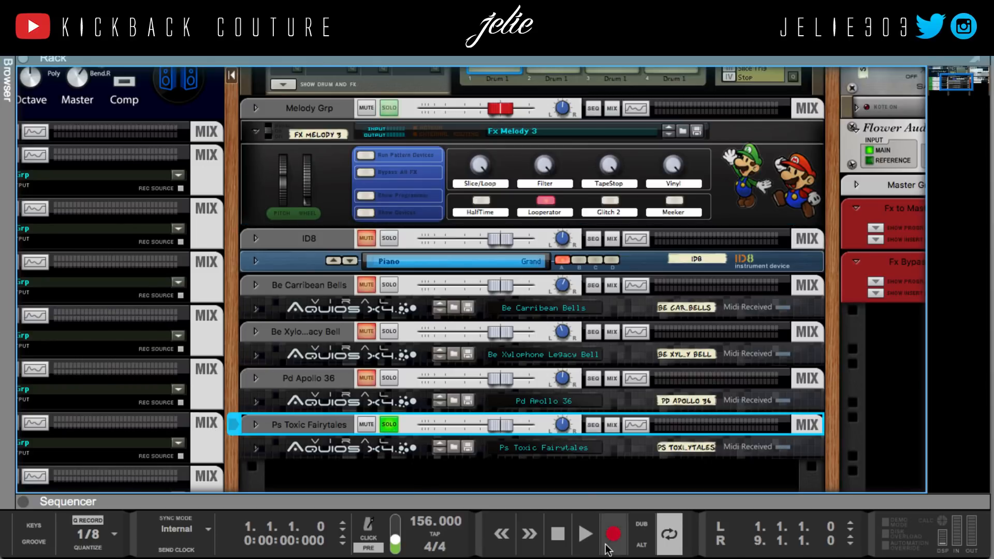
pyautogui.click(584, 536)
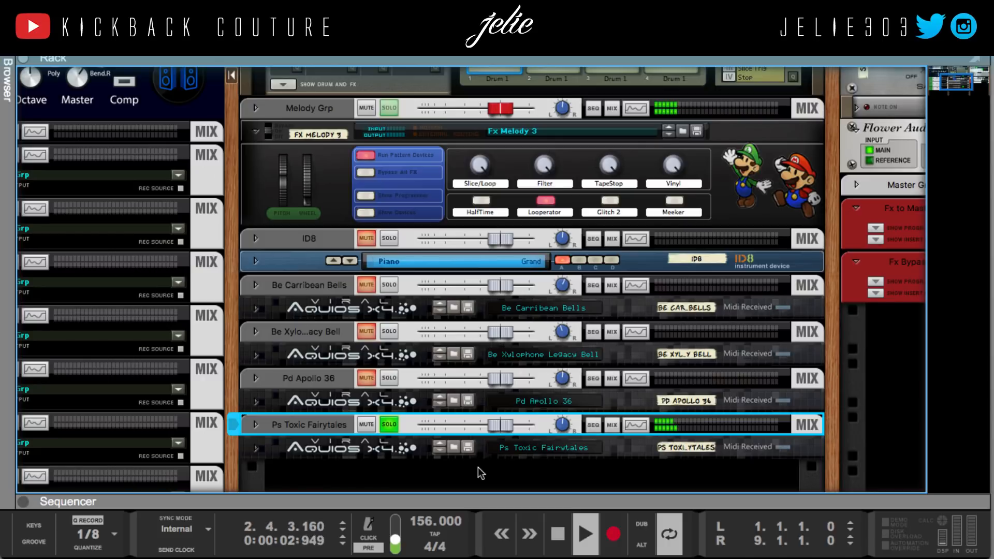
pyautogui.click(266, 331)
pyautogui.click(393, 330)
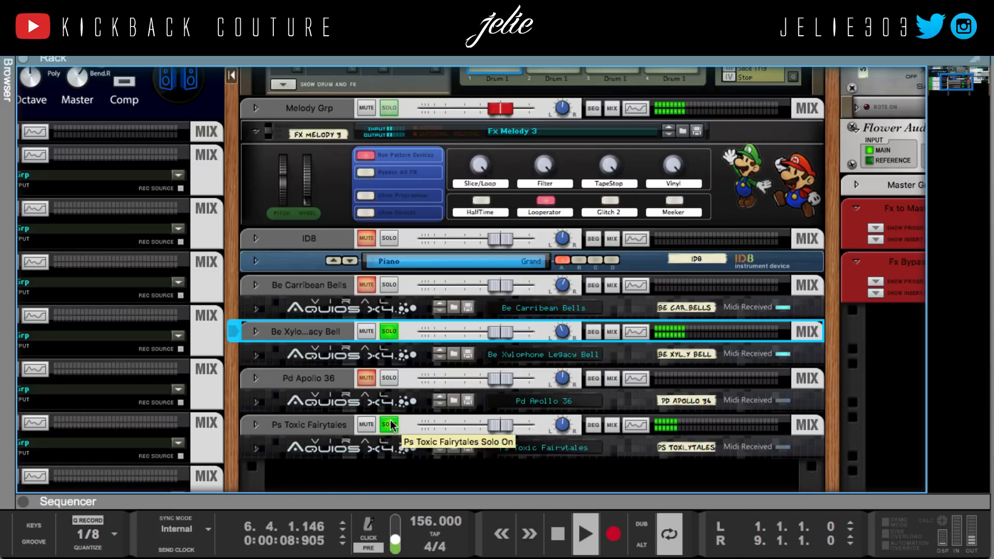
# Show the Fx Melody 3 devices, open Looperator, examine the effect on FX 2 step 1 and close the plug-in.
pyautogui.click(365, 212)
pyautogui.click(642, 384)
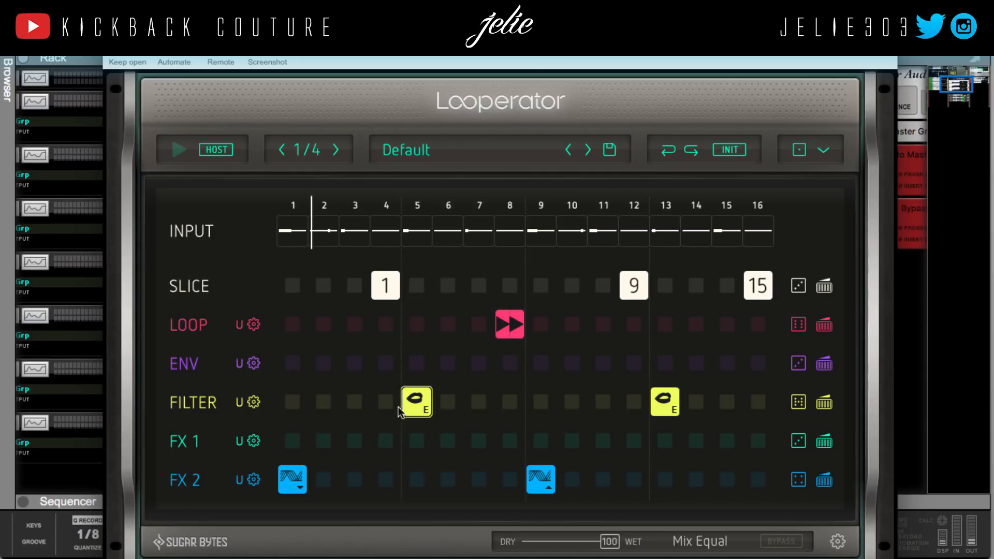
pyautogui.click(292, 479)
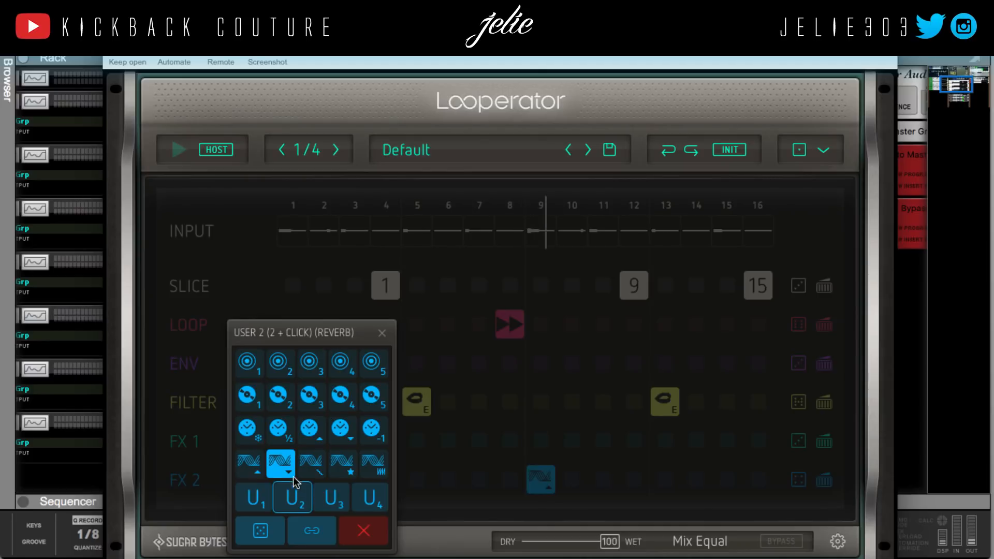
pyautogui.click(384, 333)
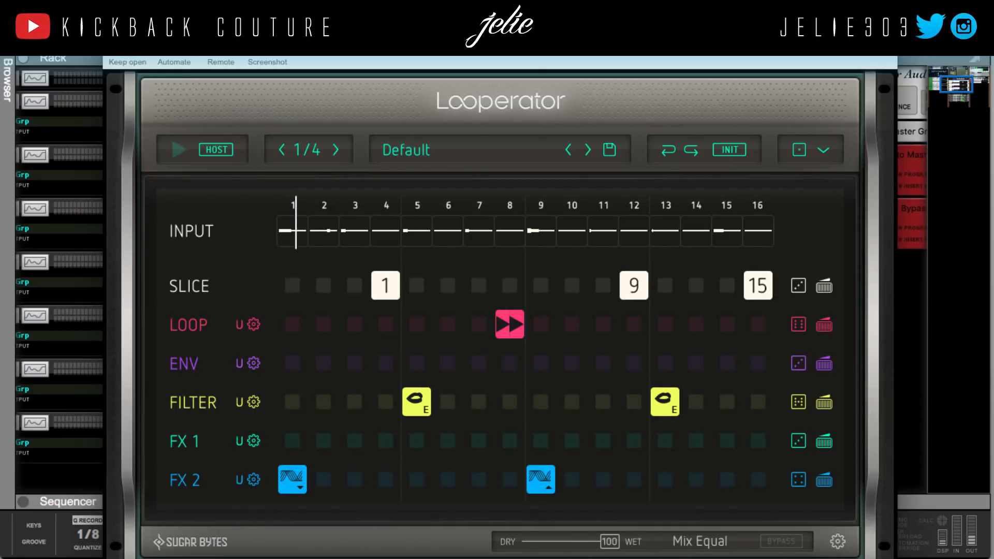
pyautogui.click(110, 51)
# Switch Looperator off on Fx Melody 3 and unsolo the Be Xylophone Legacy Bell and Ps Toxic Fairytales tracks.
pyautogui.click(544, 146)
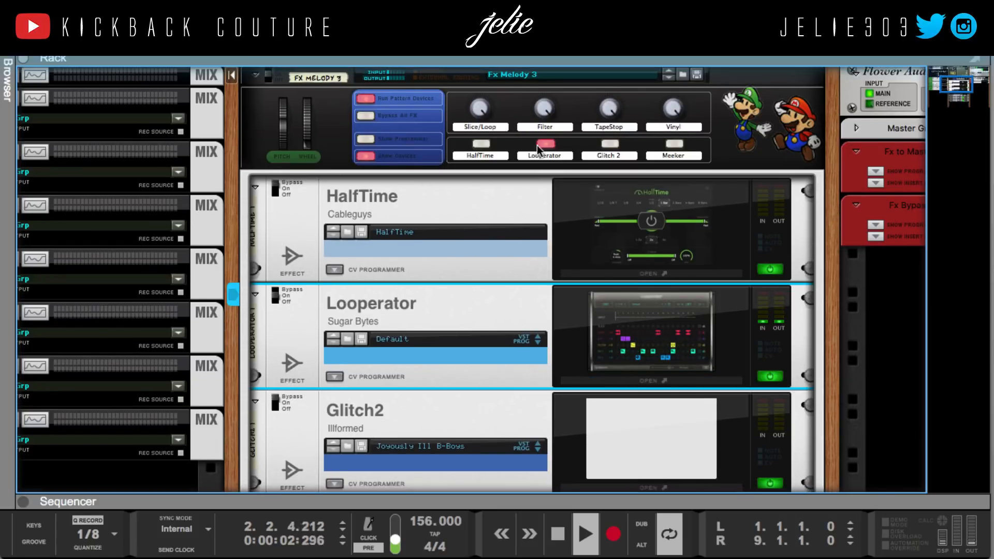
pyautogui.scroll(-9, 440, 269)
pyautogui.click(396, 393)
pyautogui.scroll(-1, 393, 445)
pyautogui.click(392, 461)
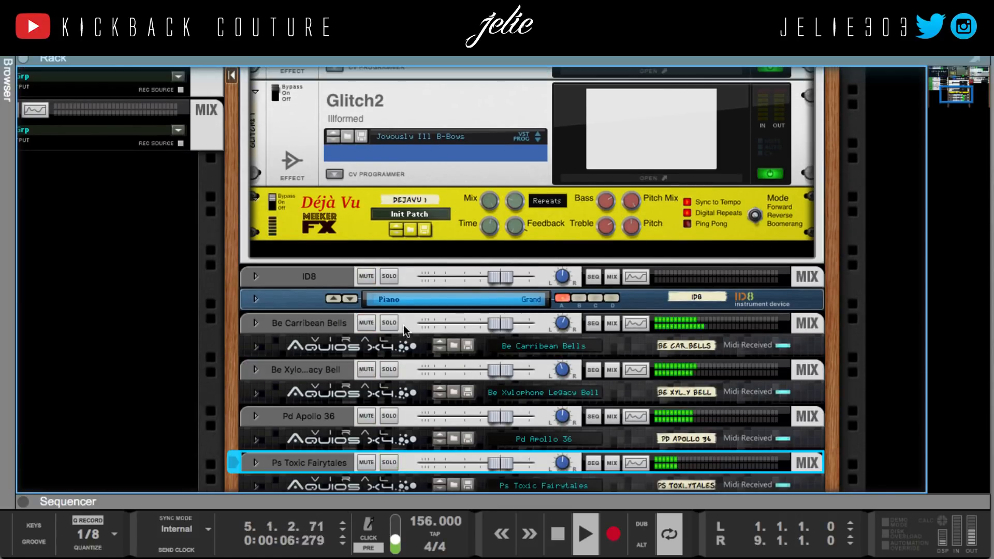
# Switch Looperator back on in Fx Melody 3 to compare the melody with and without the effect.
pyautogui.scroll(15, 404, 326)
pyautogui.scroll(-4, 484, 375)
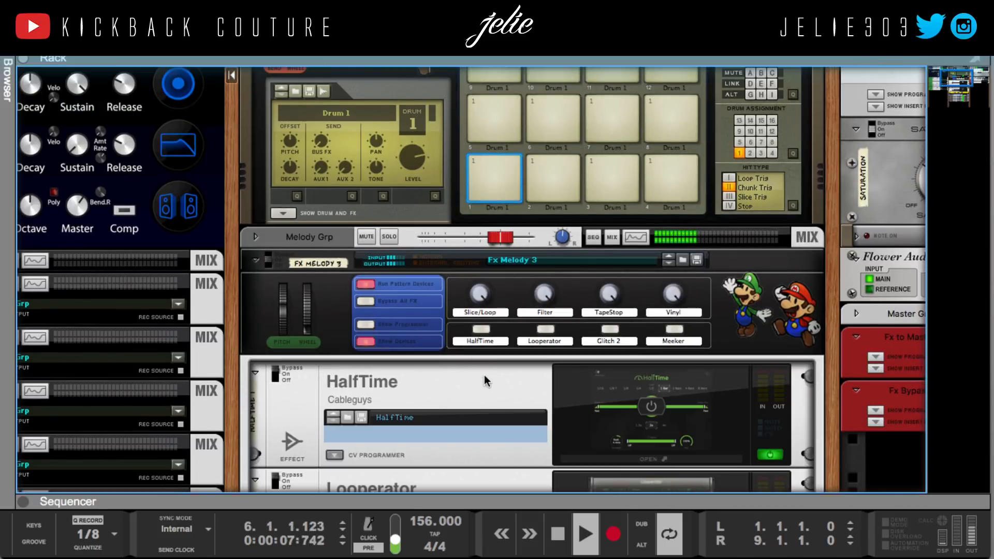
pyautogui.click(541, 328)
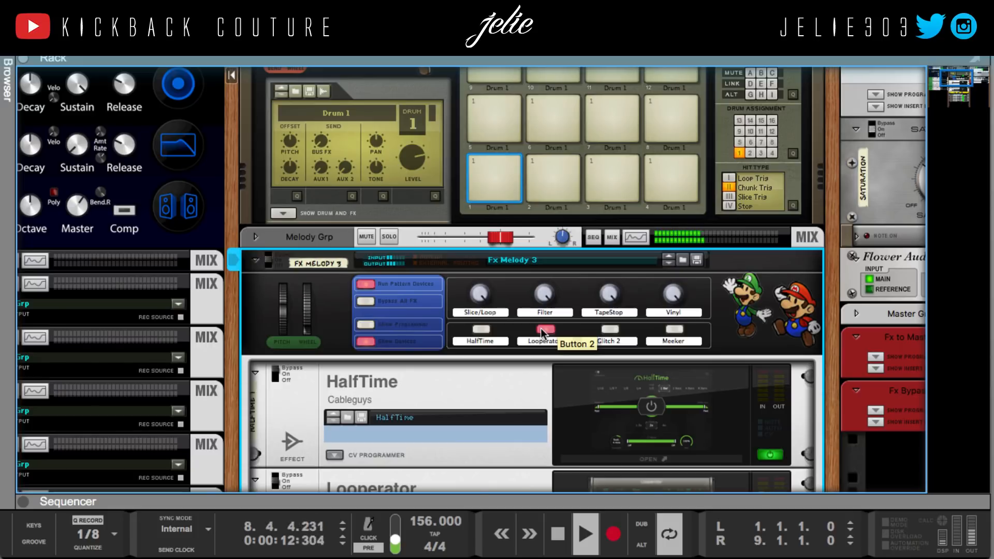
pyautogui.click(541, 328)
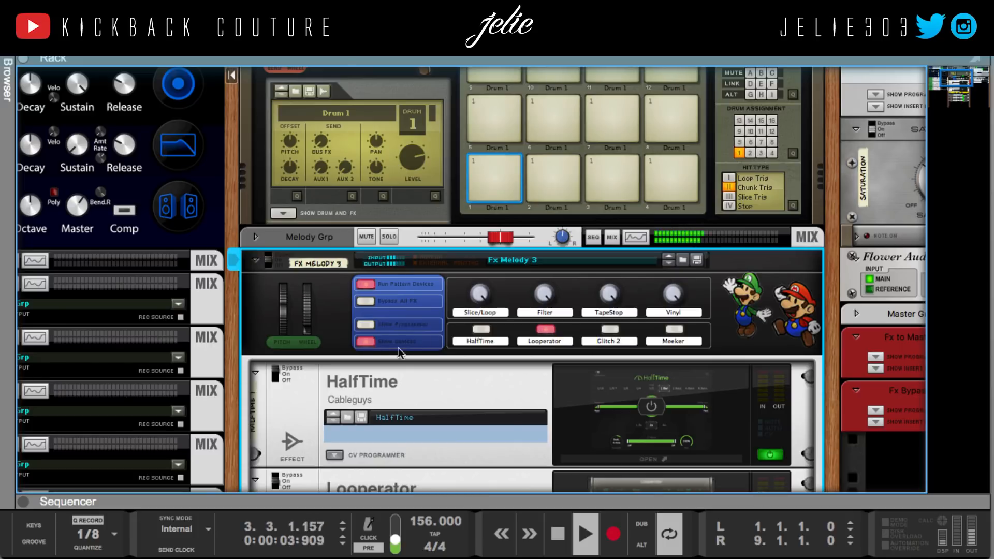
# Hide the Fx Melody 3 devices, then audition the HalfTime effect on the melody and switch it back off.
pyautogui.click(359, 343)
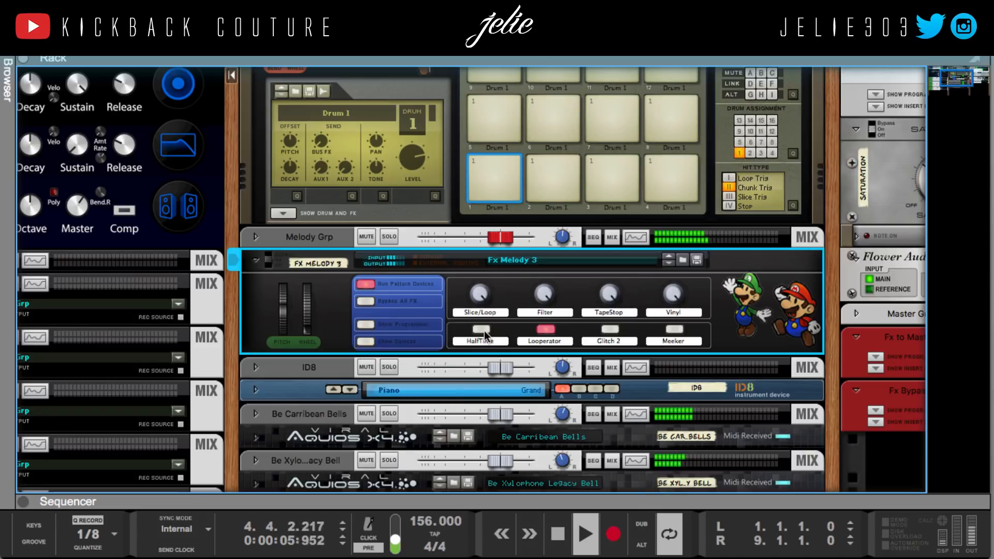
pyautogui.click(483, 333)
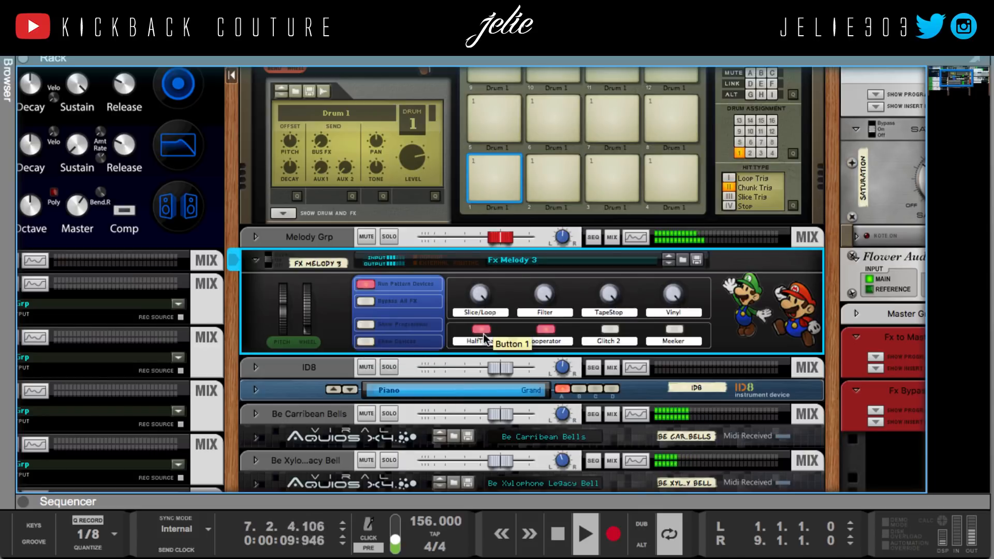
pyautogui.click(482, 330)
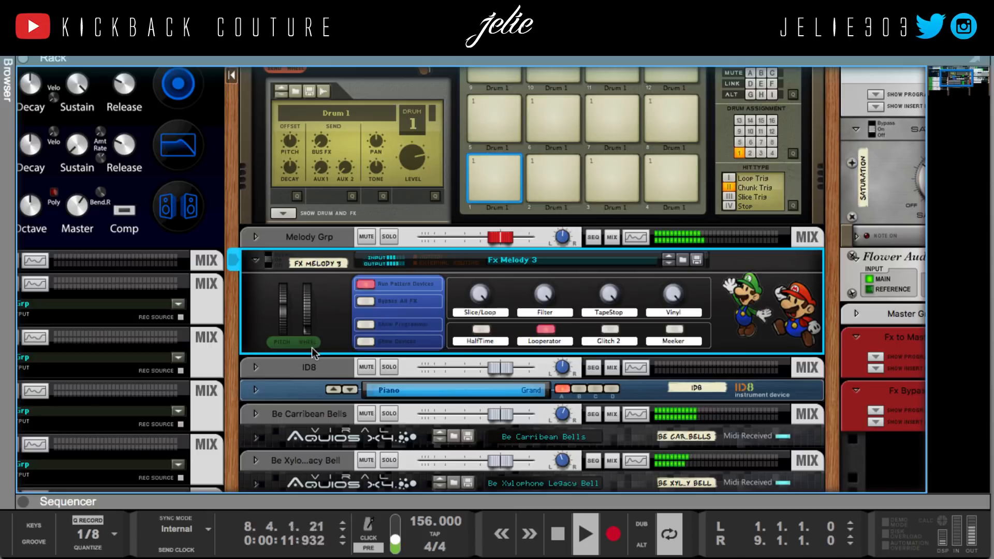
# Listen to the Nautilus Bass track in solo and bring the other tracks back.
pyautogui.hscroll(-8, 430, 360)
pyautogui.scroll(3, 430, 360)
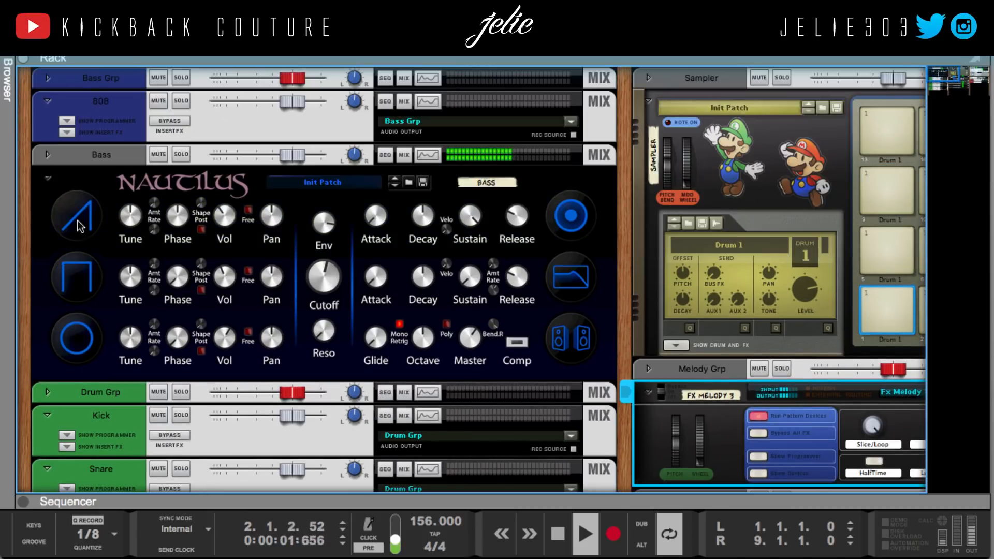
pyautogui.click(101, 178)
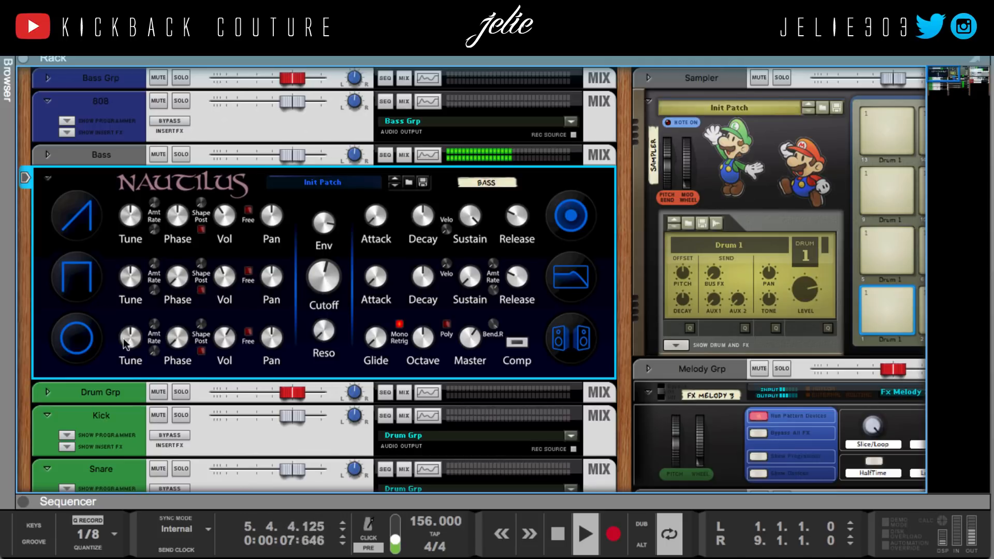
pyautogui.click(179, 154)
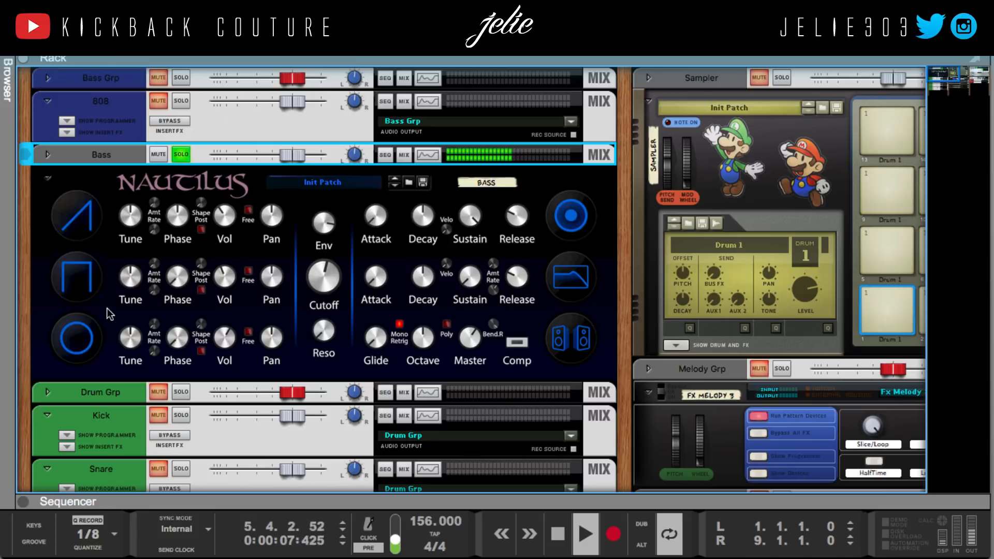
pyautogui.click(184, 155)
# Show the Kick channel's insert effects, examine its Ozone Maximizer, MClass Maximizer, Redrum and NN-XT, and hide them again.
pyautogui.scroll(-5, 186, 170)
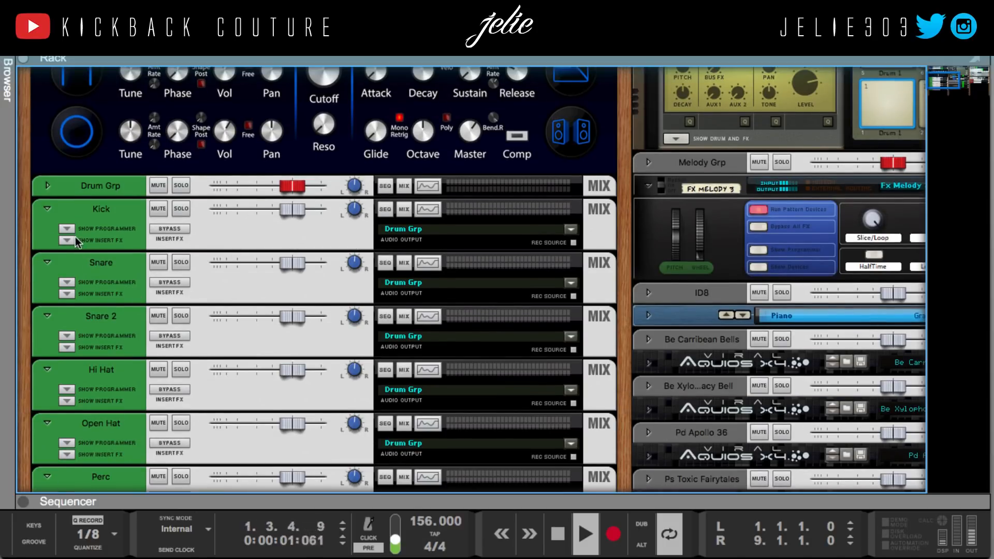
pyautogui.click(66, 240)
pyautogui.scroll(-1, 184, 257)
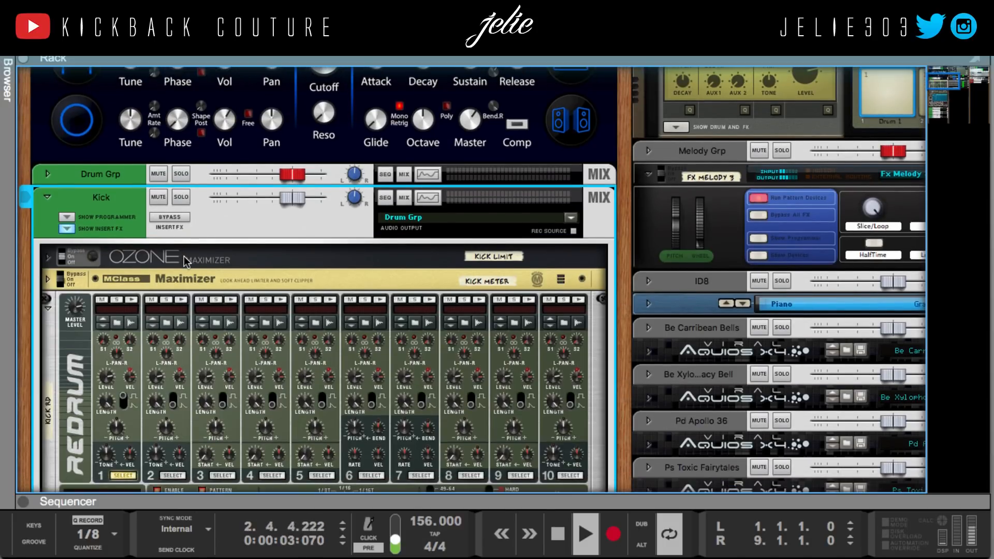
pyautogui.scroll(-5, 184, 256)
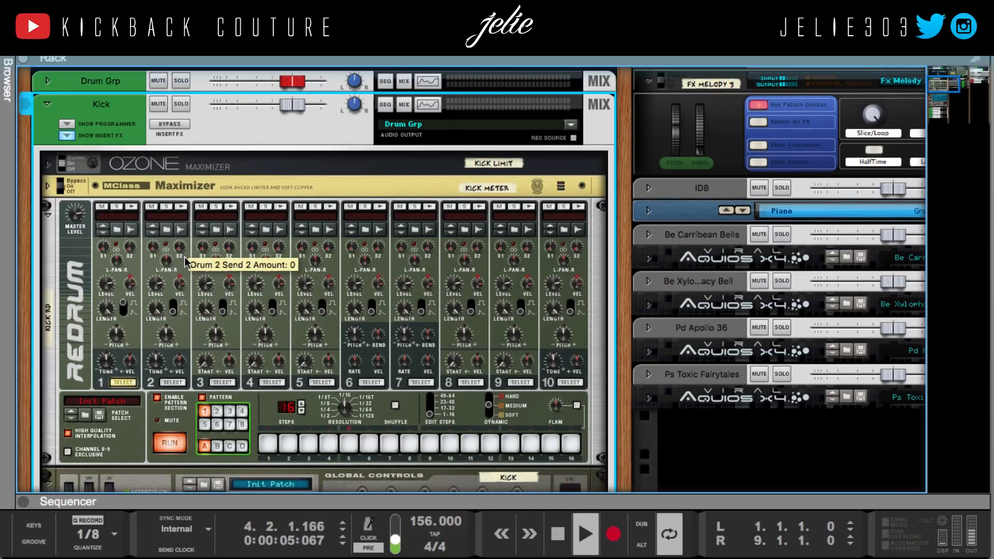
pyautogui.scroll(-2, 184, 257)
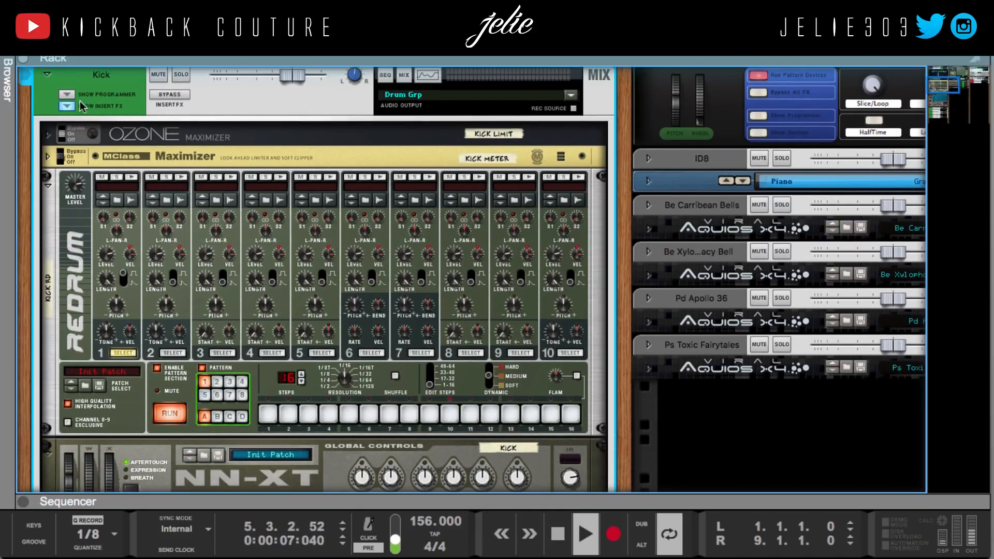
pyautogui.click(67, 106)
# Show the Hi Hat channel's insert effects and program drum 1 hits on alternate steps across steps 1–16 of its Redrum.
pyautogui.click(63, 170)
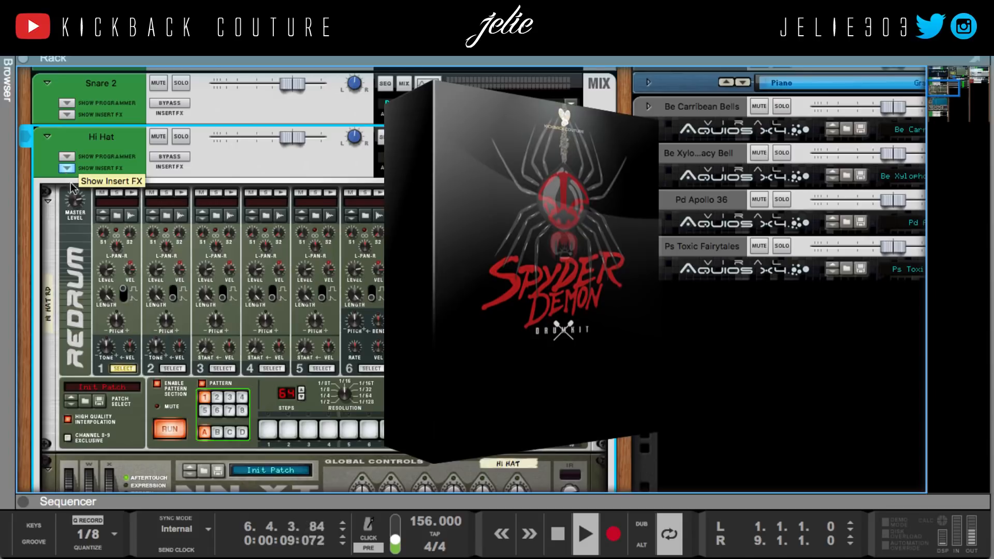
pyautogui.scroll(-1, 112, 262)
pyautogui.click(309, 416)
pyautogui.click(349, 415)
pyautogui.click(389, 415)
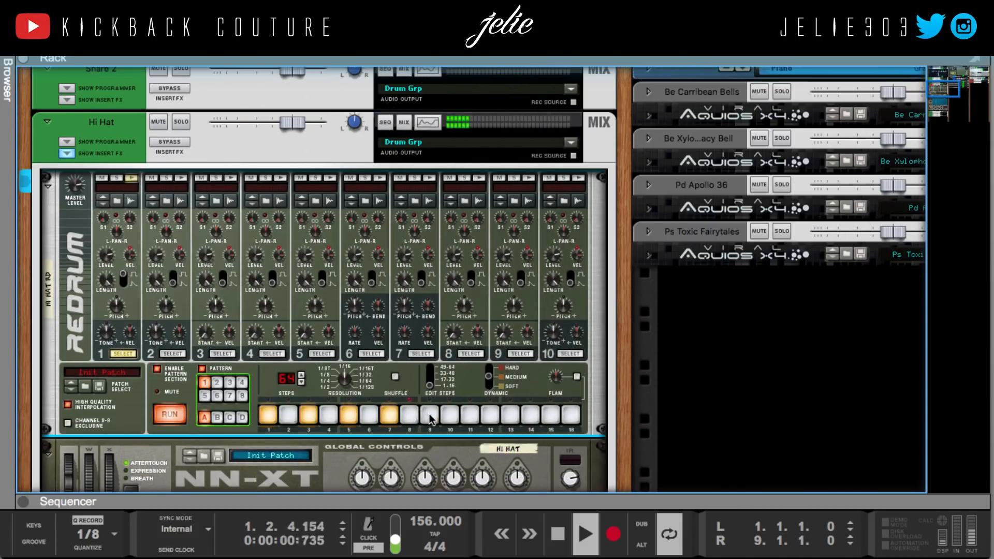
pyautogui.click(430, 415)
pyautogui.click(469, 415)
pyautogui.click(510, 415)
pyautogui.click(550, 415)
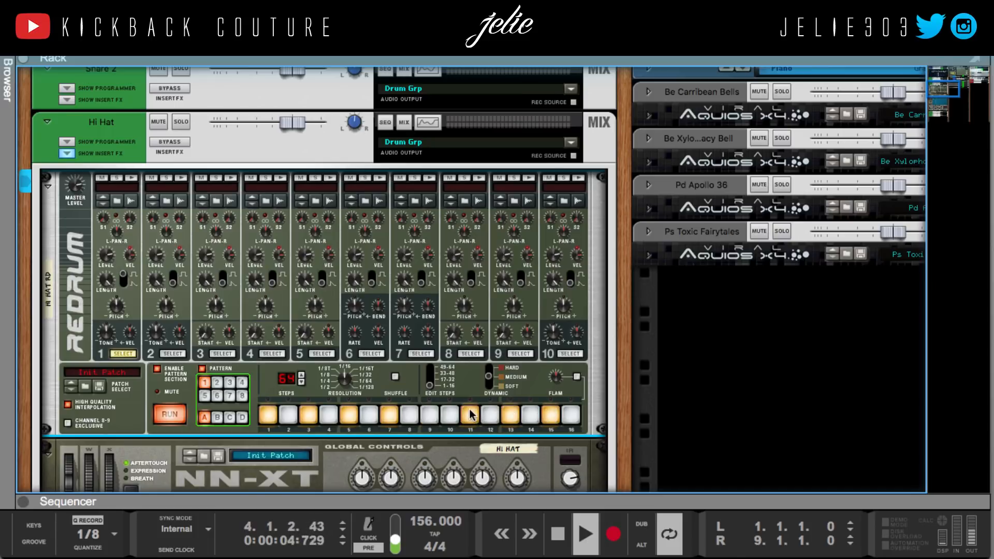
# Program drum 1 hits on alternate steps, leaving out the ninth, in the 17–32 range of the Hi Hat channel's Redrum.
pyautogui.click(426, 375)
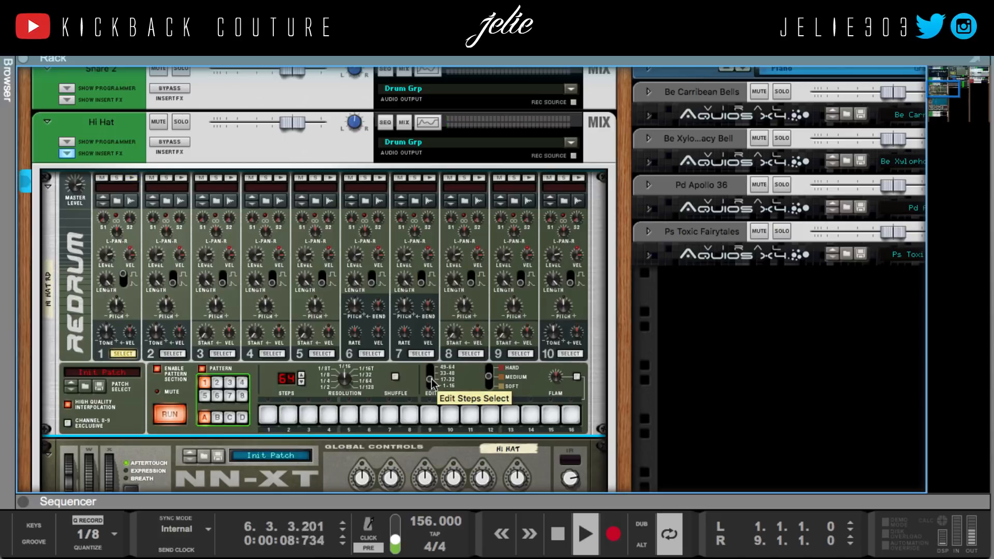
pyautogui.moveTo(268, 415); pyautogui.dragTo(332, 416)
pyautogui.click(349, 414)
pyautogui.click(390, 414)
pyautogui.click(470, 414)
pyautogui.click(510, 415)
pyautogui.click(550, 414)
# Program drum 1 hits on step buttons 1, 3, 5, 7, 11 and 13 in the Hi Hat Redrum's 33–48 range.
pyautogui.moveTo(431, 382); pyautogui.dragTo(430, 368)
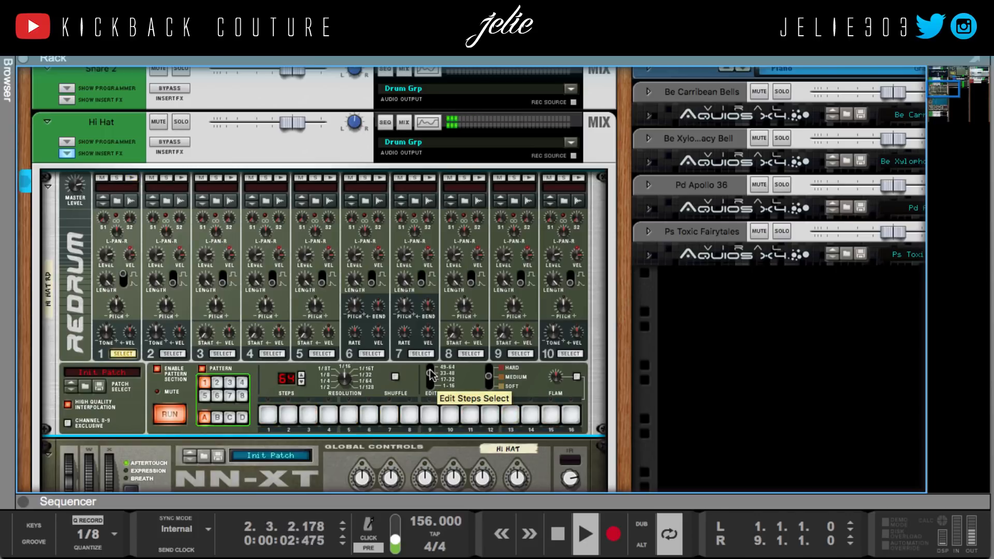
pyautogui.click(269, 414)
pyautogui.click(309, 414)
pyautogui.click(349, 414)
pyautogui.click(390, 414)
pyautogui.click(469, 414)
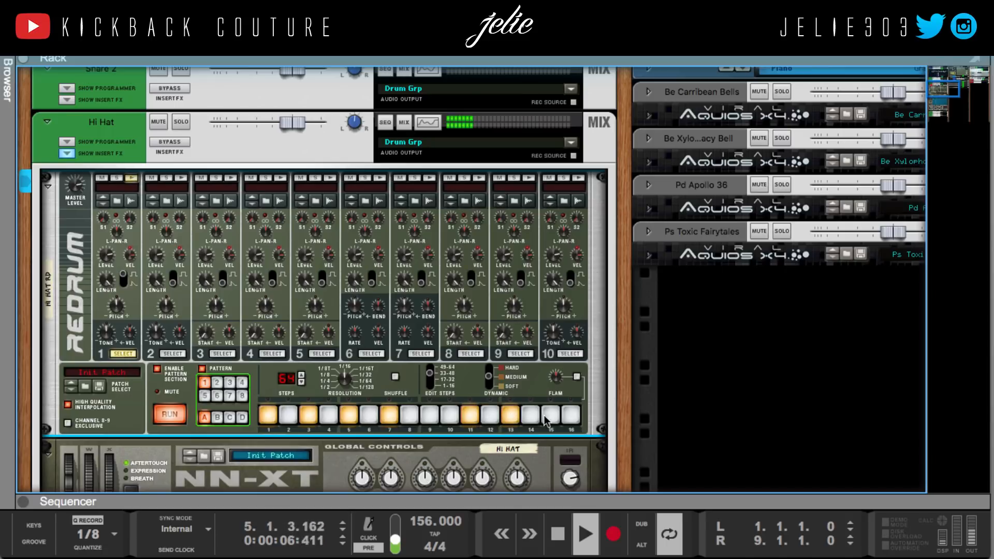
# Program hits on step buttons 1, 2, 3, 5, 6, 7, 11, 13 and 15 in the Hi Hat Redrum's 49–64 range, and hide the Hi Hat insert effects.
pyautogui.moveTo(430, 374); pyautogui.dragTo(430, 366)
pyautogui.click(268, 415)
pyautogui.click(288, 414)
pyautogui.click(309, 414)
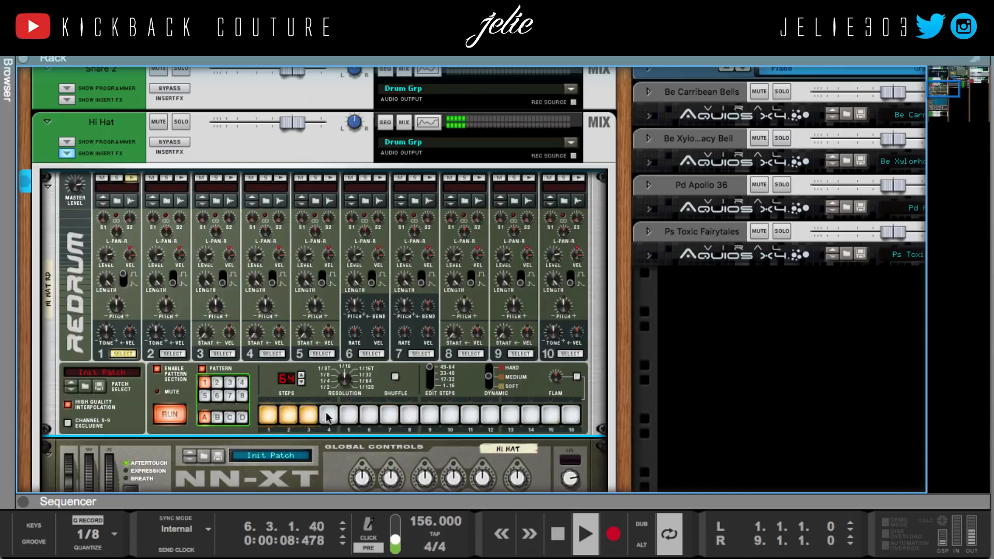
pyautogui.click(349, 415)
pyautogui.click(369, 414)
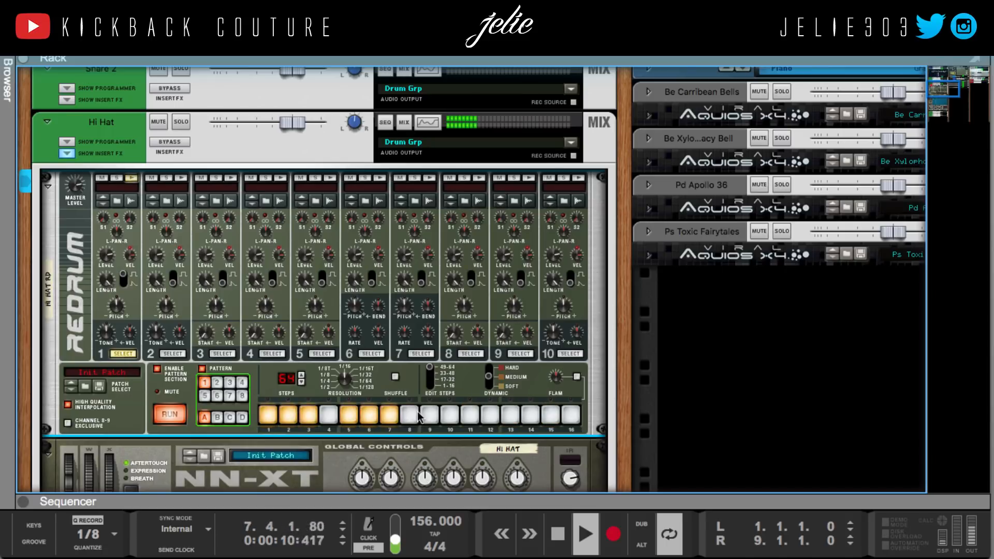
pyautogui.click(469, 414)
pyautogui.click(510, 414)
pyautogui.click(550, 414)
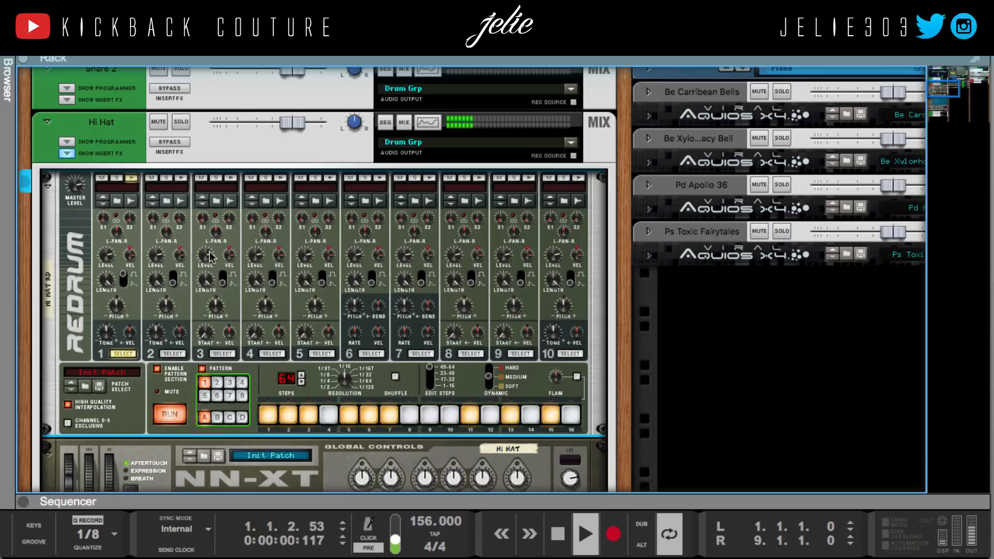
pyautogui.click(66, 153)
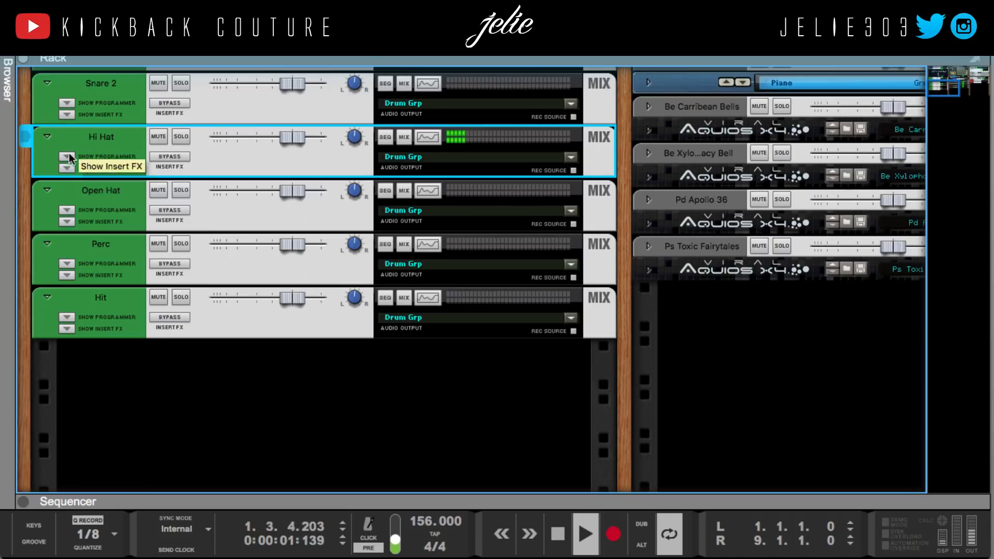
# Show the Open Hat channel's insert effects, program sparse drum 1 hits in its 64-step Redrum pattern, and hide the effects again.
pyautogui.click(66, 222)
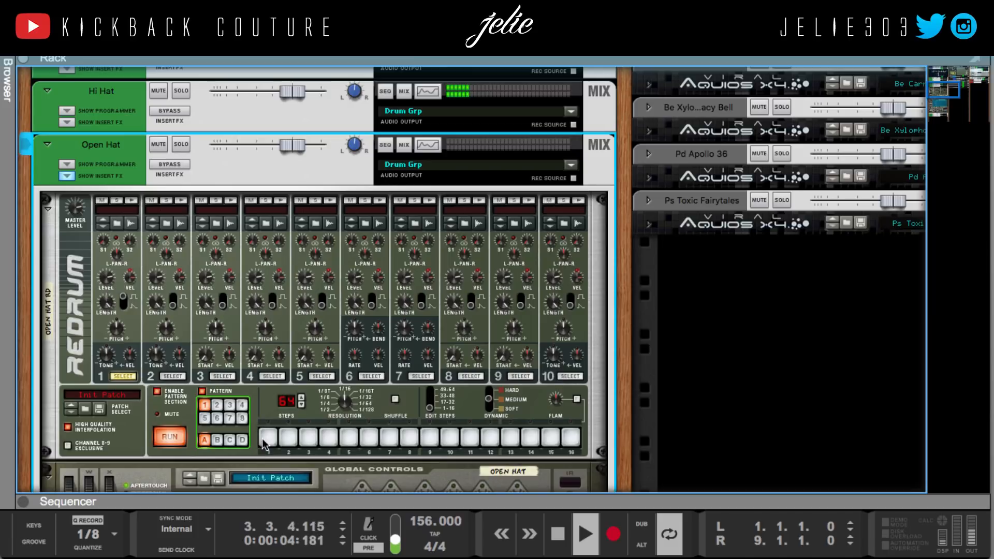
pyautogui.click(264, 440)
pyautogui.click(430, 401)
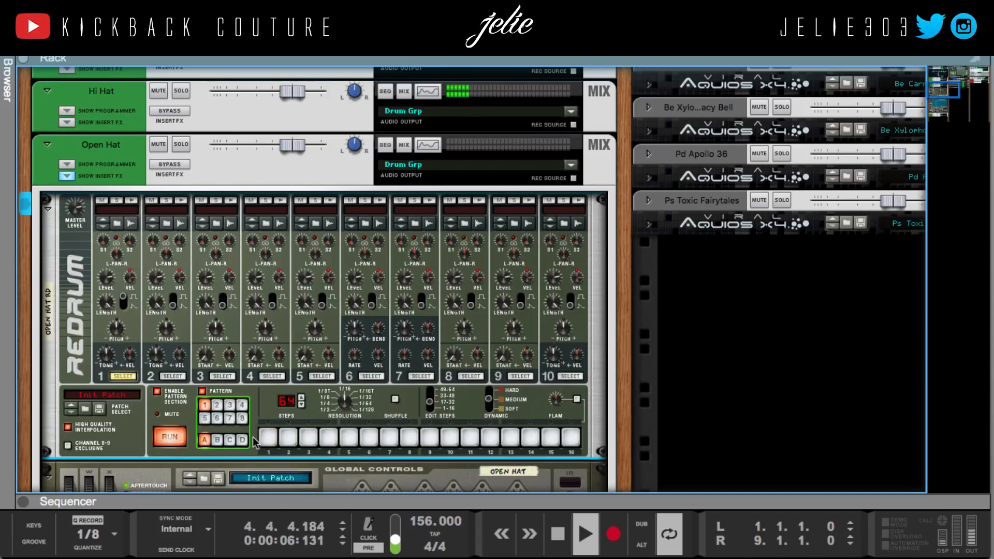
pyautogui.click(432, 398)
pyautogui.click(432, 398)
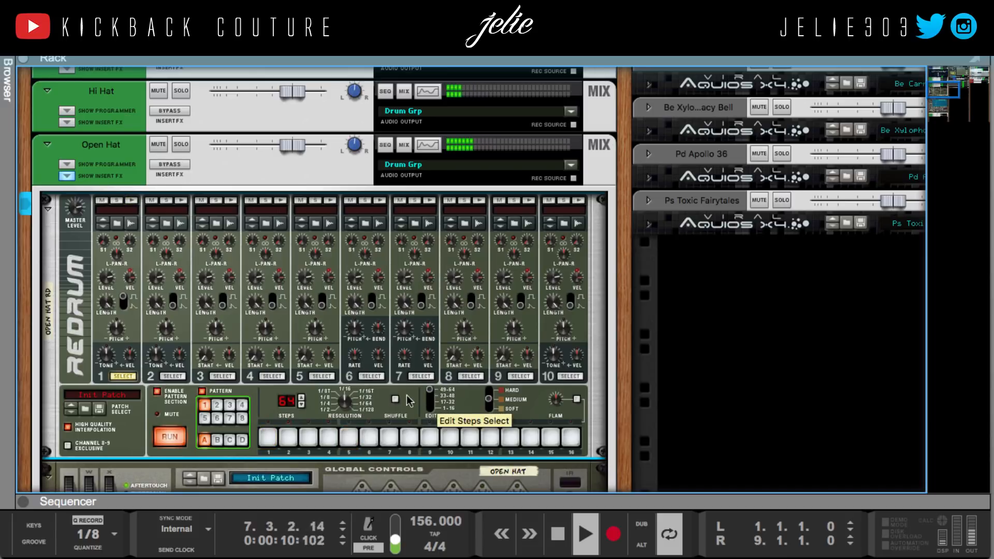
pyautogui.click(66, 176)
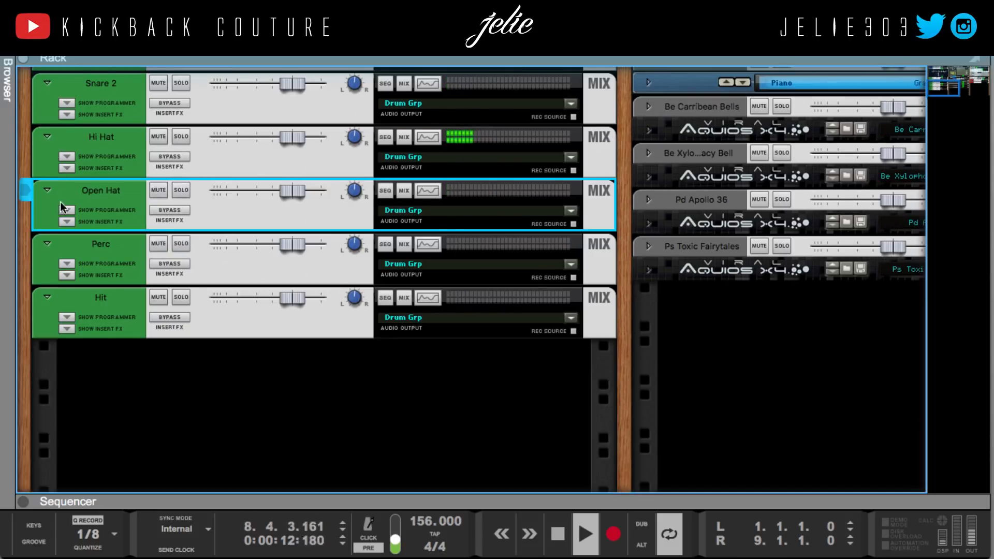
# Show the Snare channel's insert effects and program a hard drum 1 hit on step 9 of its Redrum.
pyautogui.scroll(5, 60, 192)
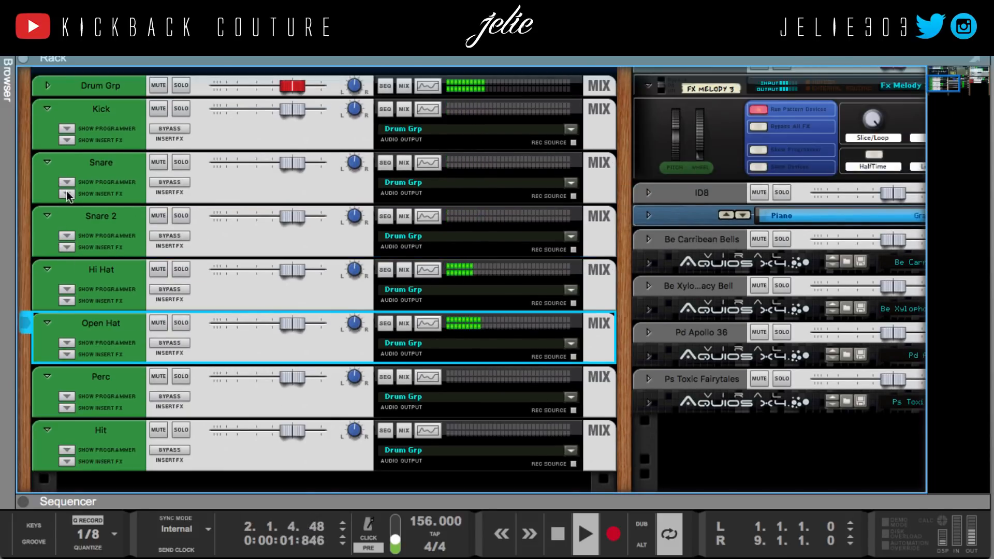
pyautogui.click(67, 192)
pyautogui.scroll(-5, 410, 315)
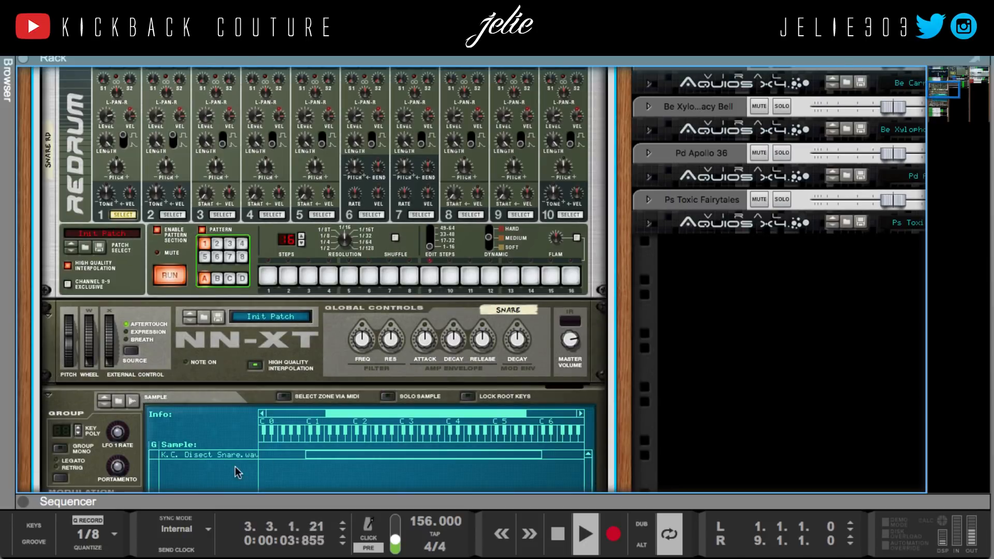
pyautogui.click(423, 274)
pyautogui.scroll(1, 398, 346)
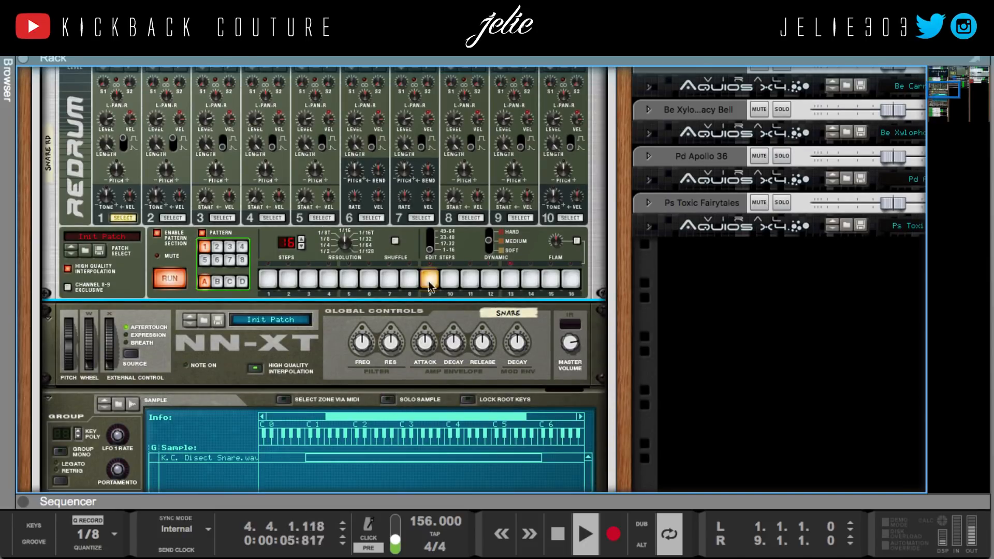
pyautogui.click(490, 232)
pyautogui.click(430, 280)
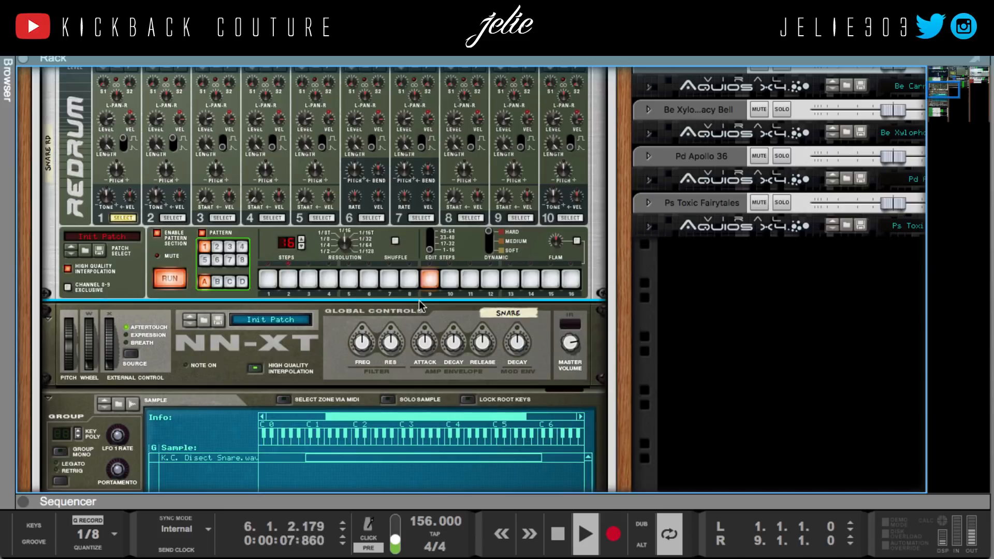
# Select the K.C. Disect Snare.wav zone in the Snare NN-XT, raise its amp envelope level to 2.0 dB, and stop playback.
pyautogui.click(220, 457)
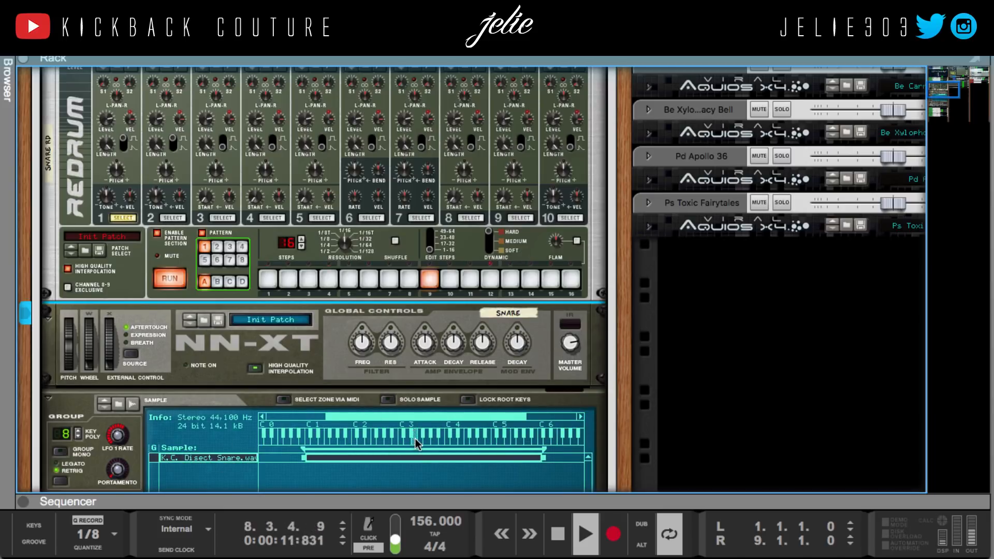
pyautogui.scroll(-2, 415, 439)
pyautogui.scroll(-10, 415, 439)
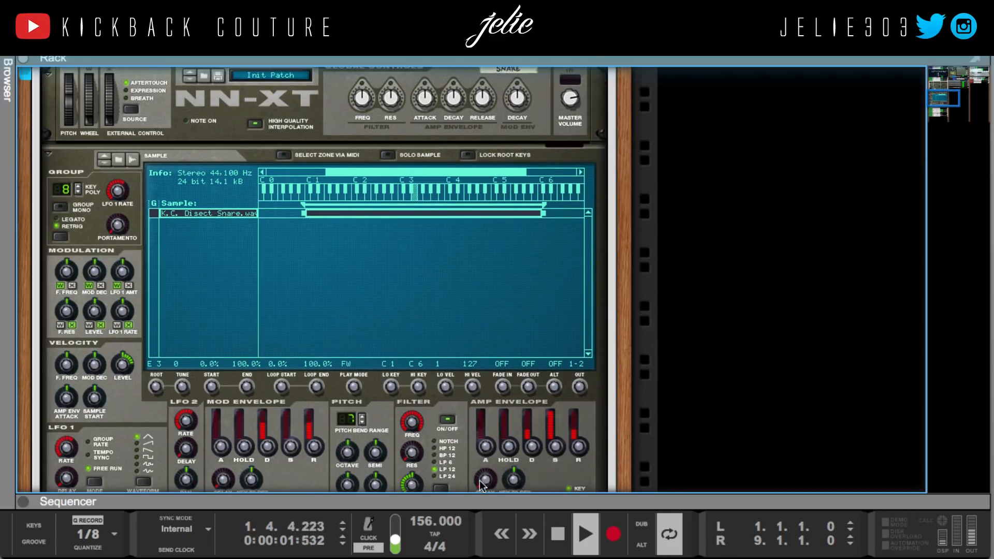
pyautogui.scroll(-2, 470, 460)
pyautogui.moveTo(484, 482); pyautogui.dragTo(469, 466)
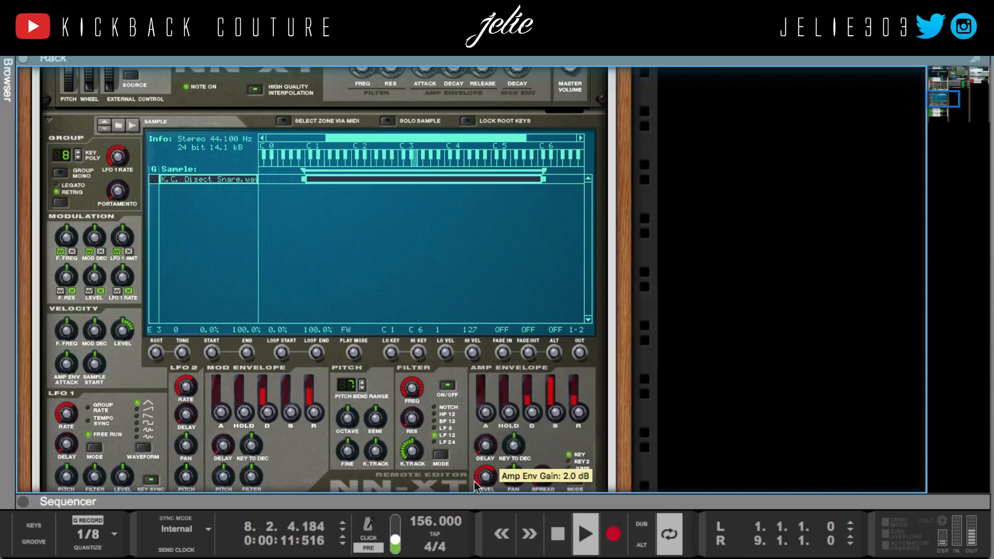
pyautogui.scroll(1, 447, 445)
pyautogui.press('space')
# Lower the Melody Grp fader slightly and play the beat from the start of the loop.
pyautogui.scroll(10, 611, 341)
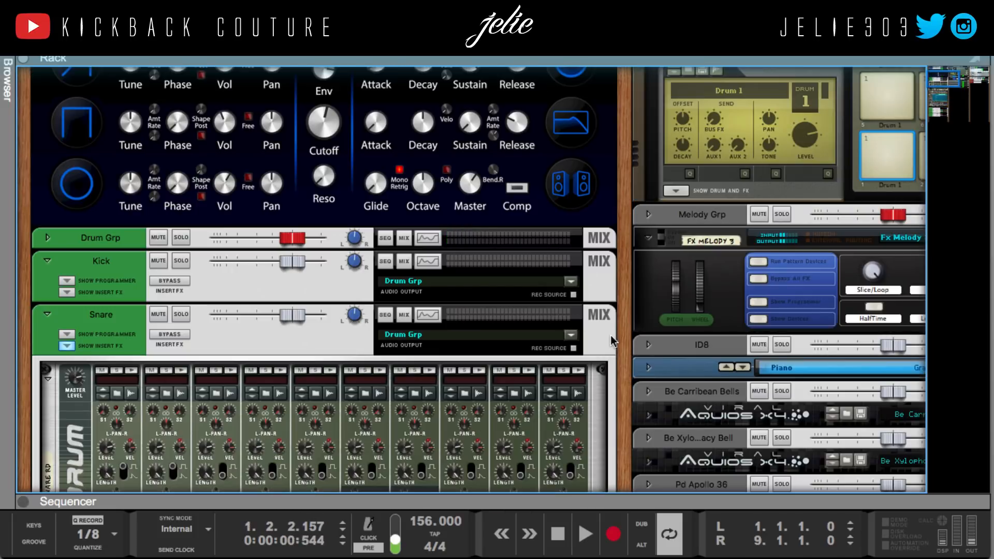
pyautogui.moveTo(622, 324); pyautogui.dragTo(291, 221)
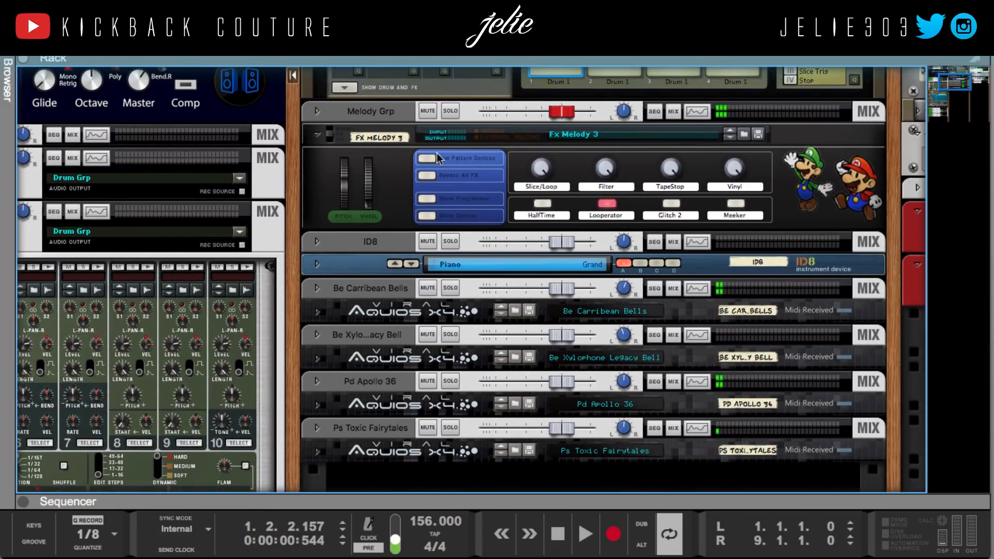
pyautogui.moveTo(554, 115); pyautogui.dragTo(537, 109)
pyautogui.hotkey('shift', 'Return')
pyautogui.press('space')
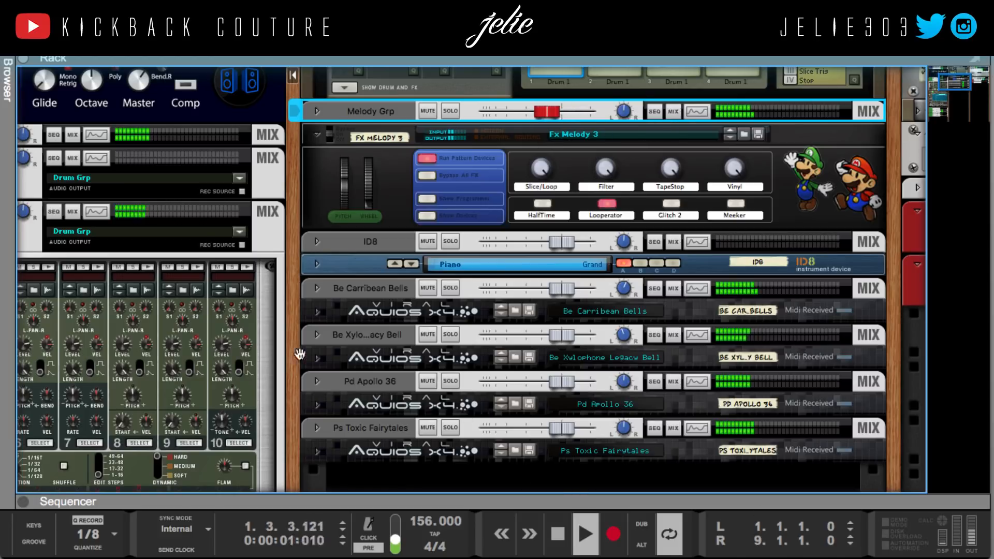
# Set the Bass channel's input gain to -4.00 dB in the main mixer and return to the rack.
pyautogui.hscroll(-10, 293, 297)
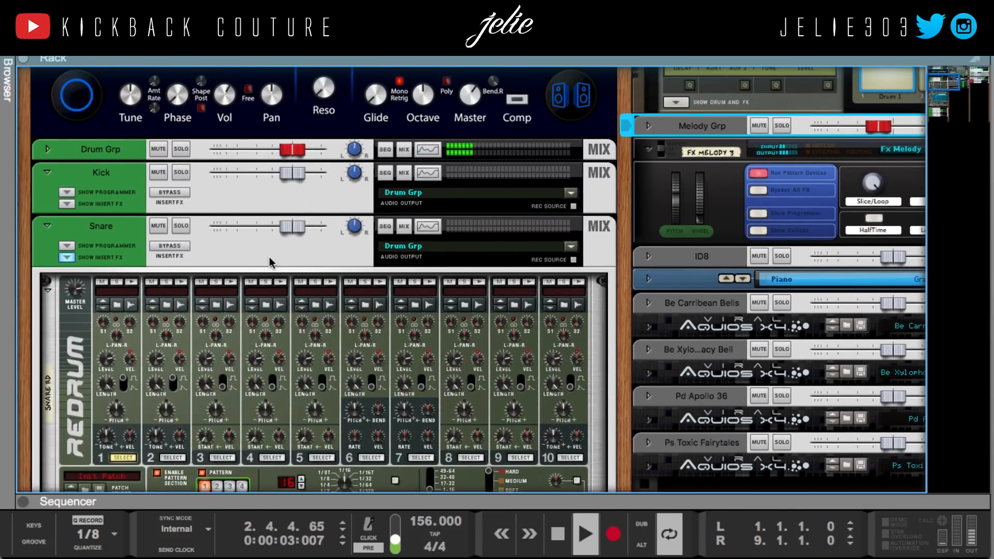
pyautogui.scroll(4, 311, 267)
pyautogui.scroll(4, 255, 242)
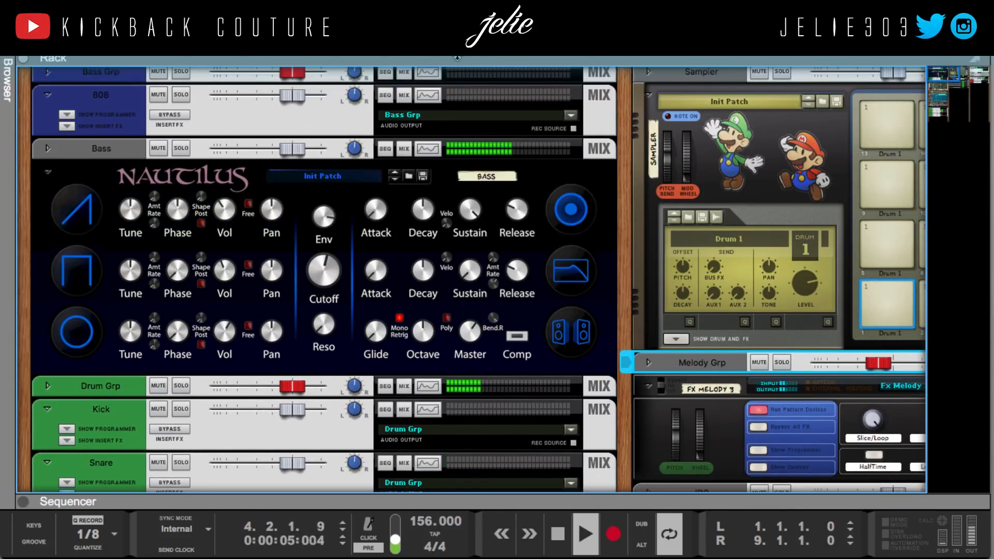
pyautogui.press('F5')
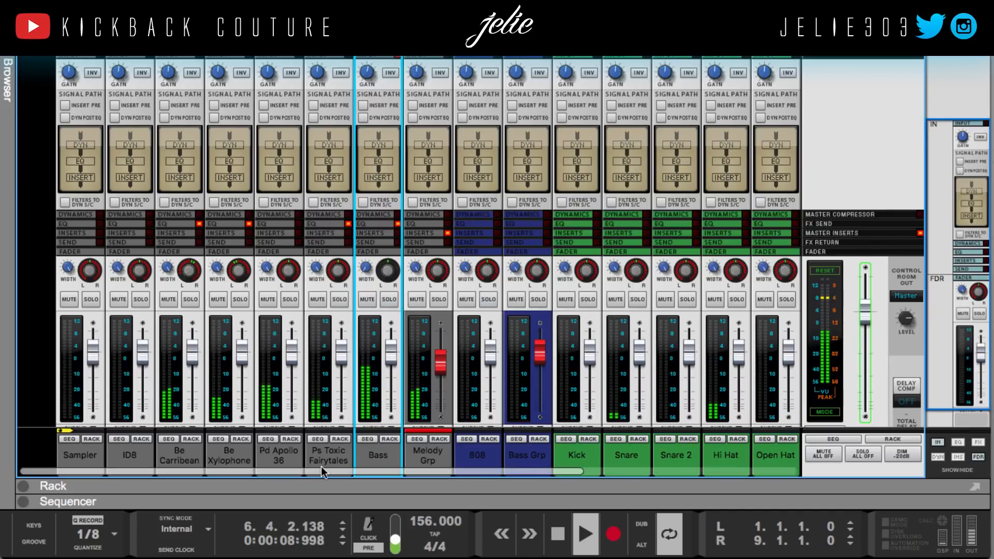
pyautogui.click(377, 455)
pyautogui.moveTo(367, 74); pyautogui.dragTo(369, 98)
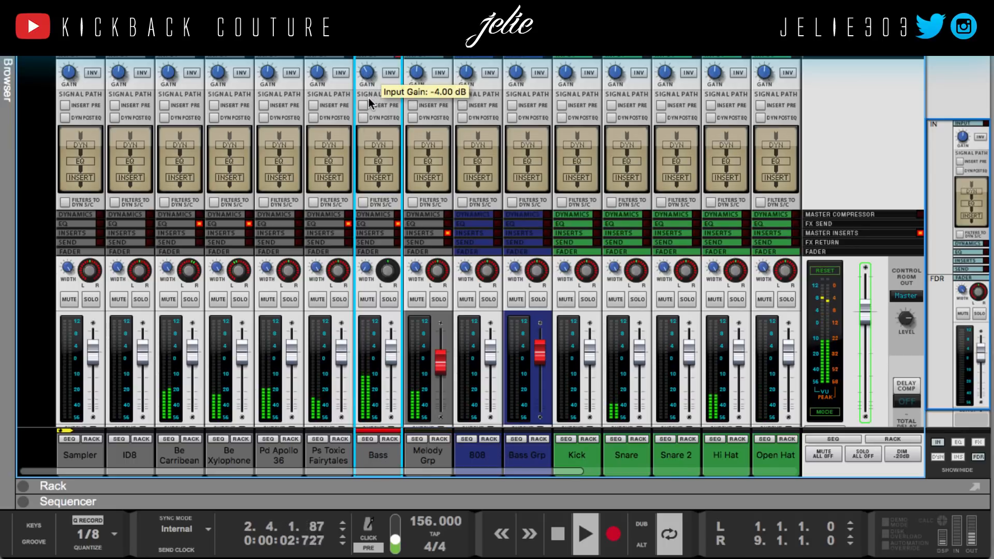
pyautogui.click(504, 485)
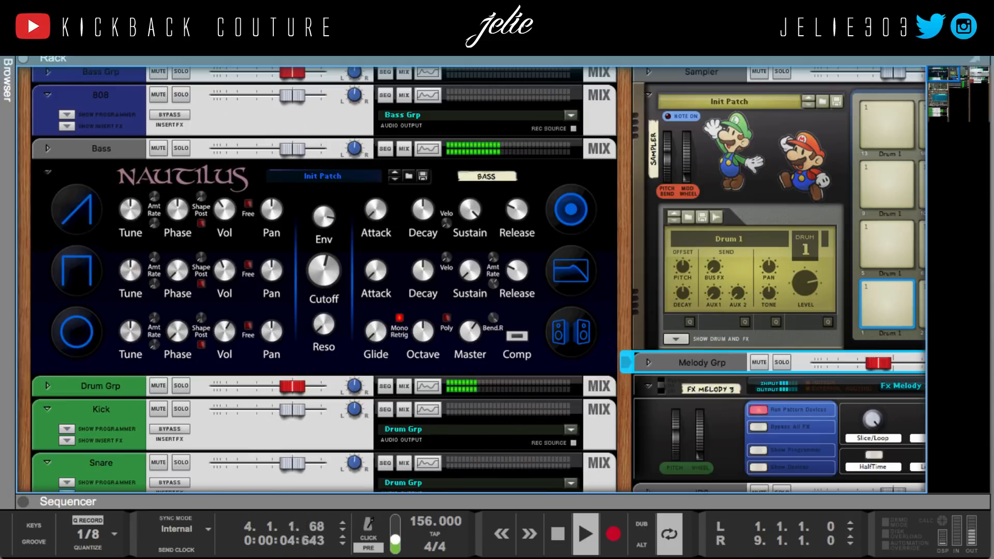
# Hide the Snare insert effects, show those of Snare 2, and program a medium drum 1 hit on step 15 of its Redrum.
pyautogui.scroll(-5, 109, 417)
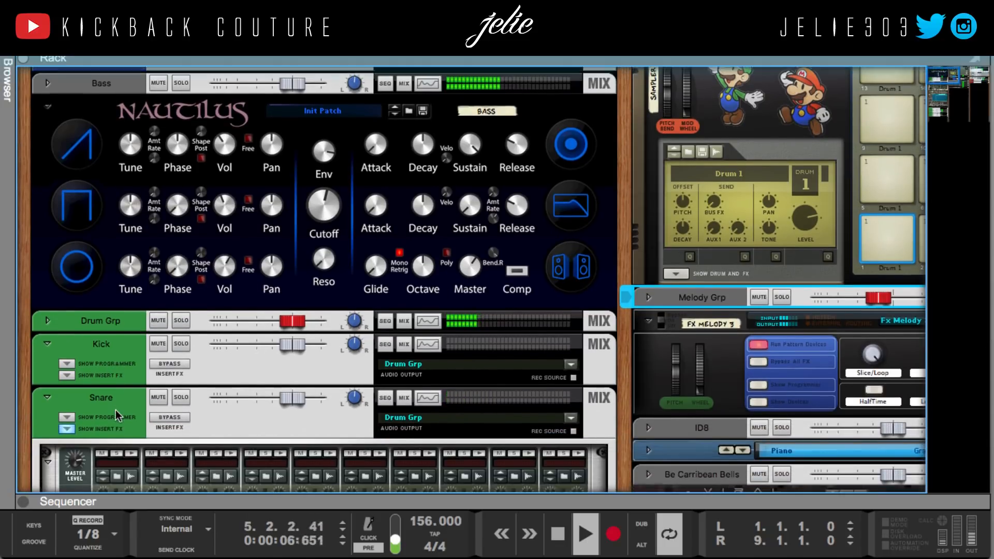
pyautogui.scroll(-6, 119, 409)
pyautogui.scroll(4, 66, 156)
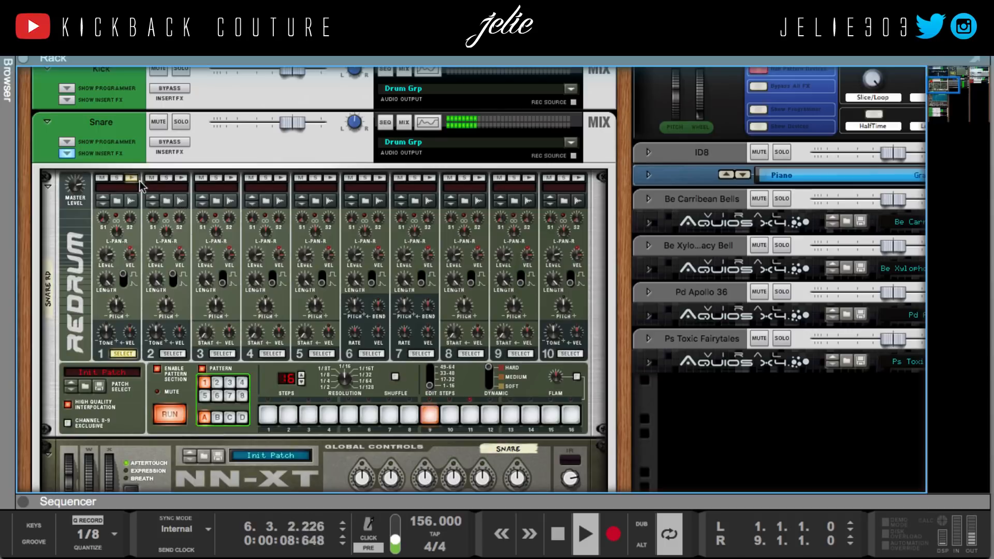
pyautogui.click(66, 154)
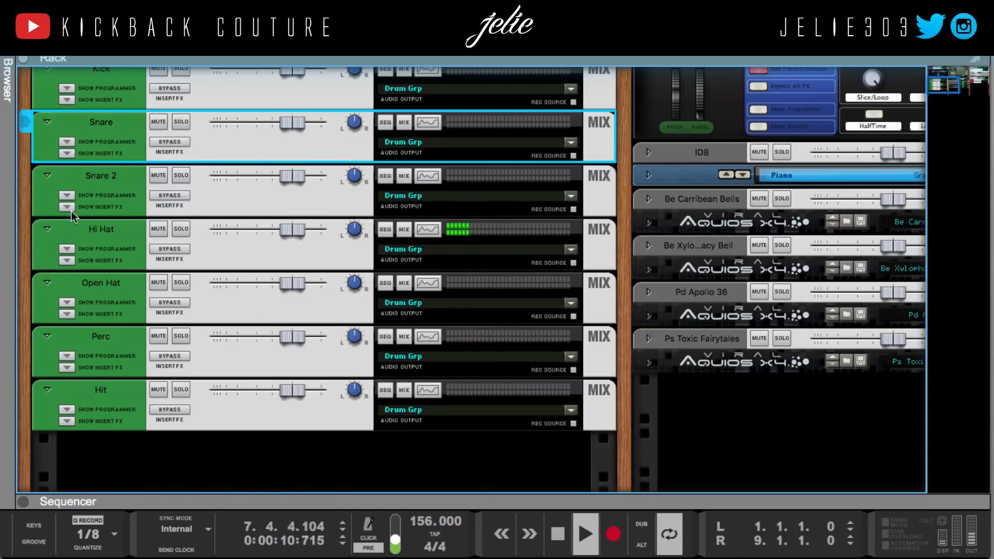
pyautogui.click(69, 210)
pyautogui.scroll(-5, 311, 331)
pyautogui.click(551, 235)
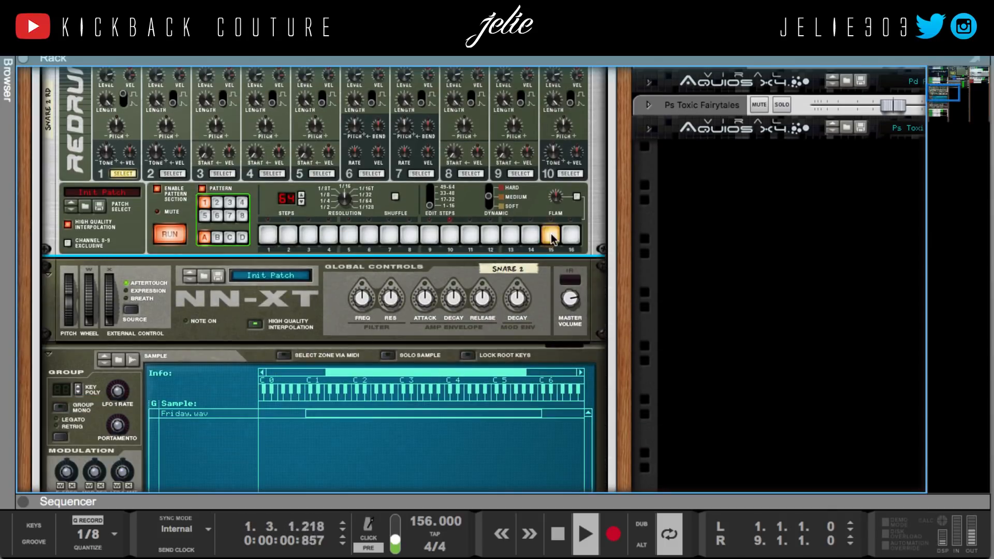
# Browse replacement samples for the Friday.wav zone in the Snare 2 NN-XT and open the Snares folder of [KC] Spyder Demon Drumkit.
pyautogui.click(211, 415)
pyautogui.rightClick(210, 414)
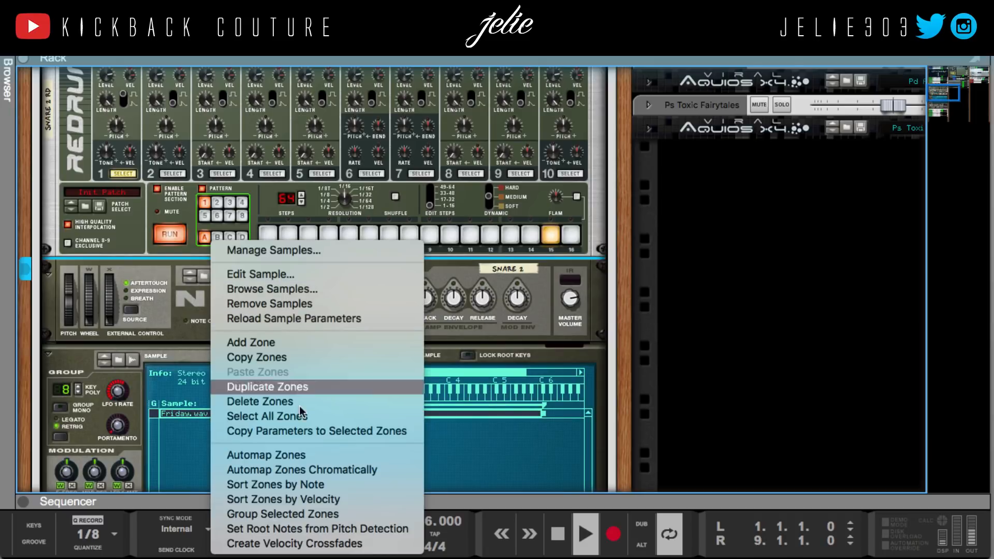
pyautogui.click(290, 291)
pyautogui.scroll(-5, 66, 329)
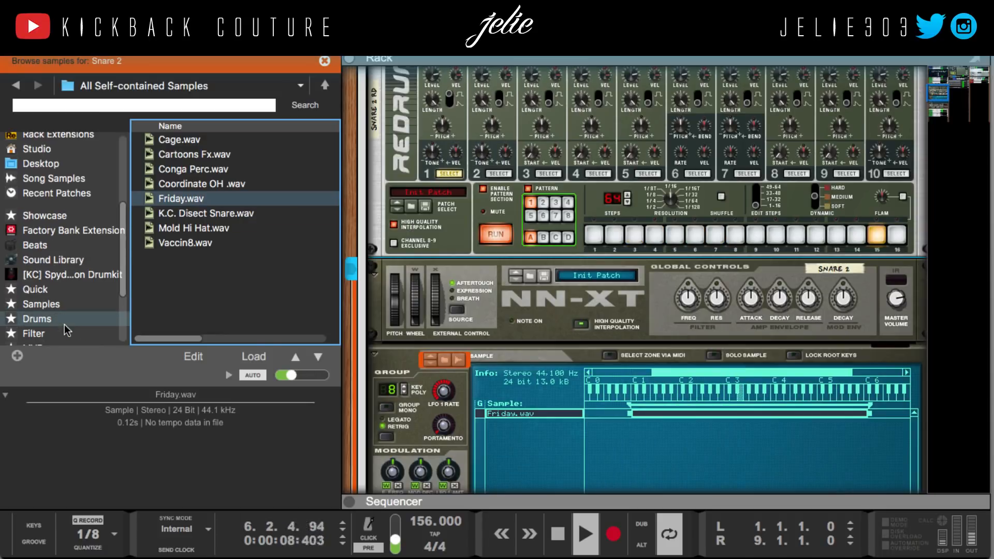
pyautogui.click(67, 275)
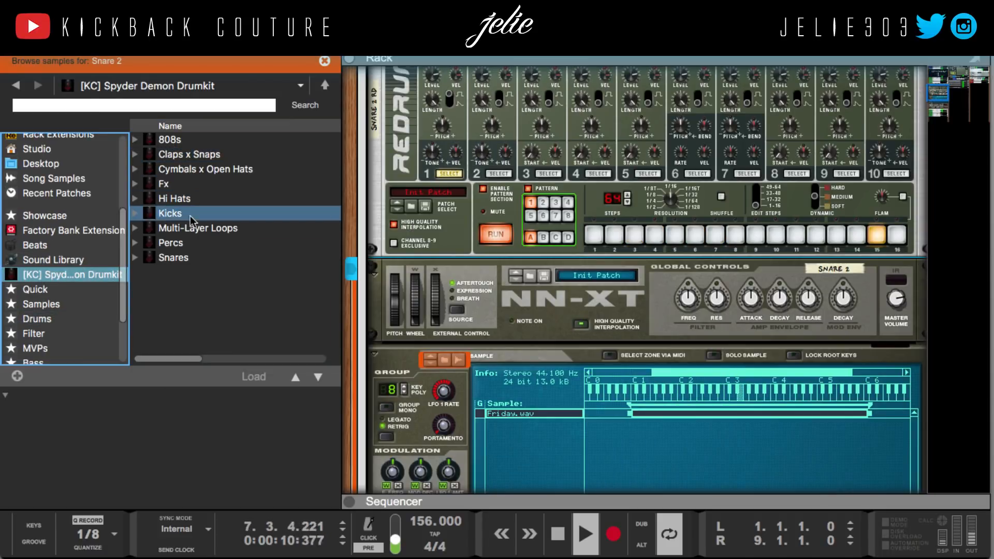
pyautogui.click(192, 259)
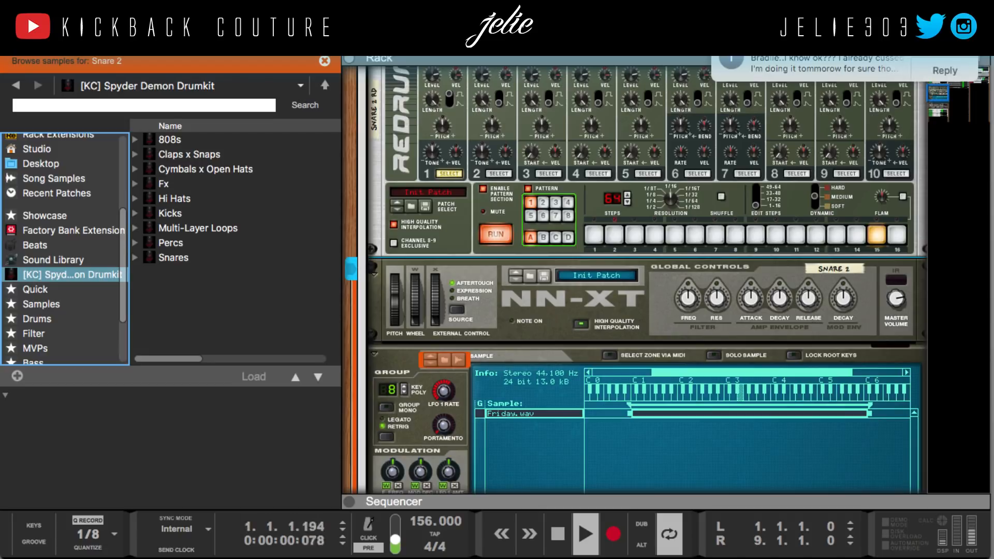
pyautogui.doubleClick(195, 259)
# Audition the Demon Drumkit snares and load K.C. Stock Rims Snare.wav into the Snare 2 NN-XT zone, closing the browser.
pyautogui.press('Up')
pyautogui.press('Up')
pyautogui.press('Up')
pyautogui.press('Up')
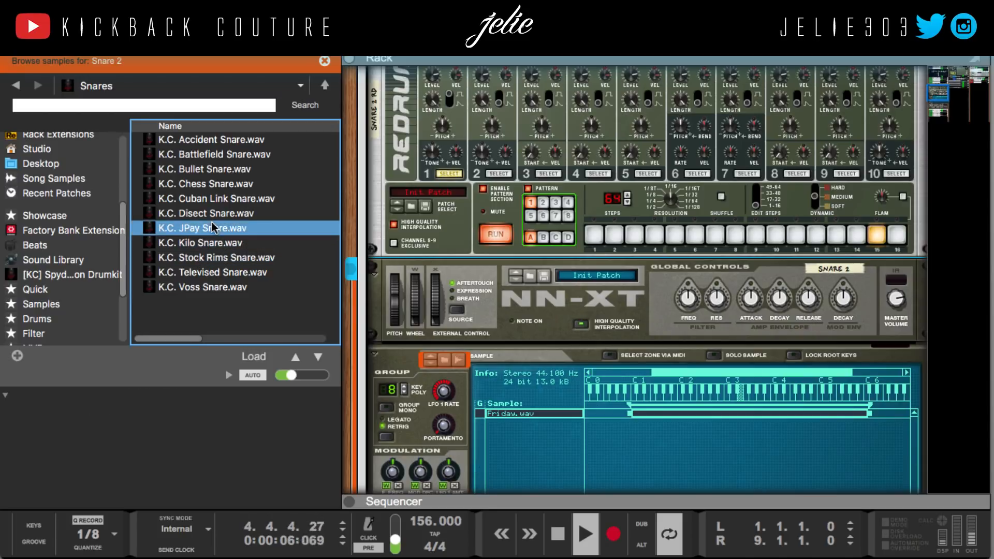
pyautogui.click(218, 187)
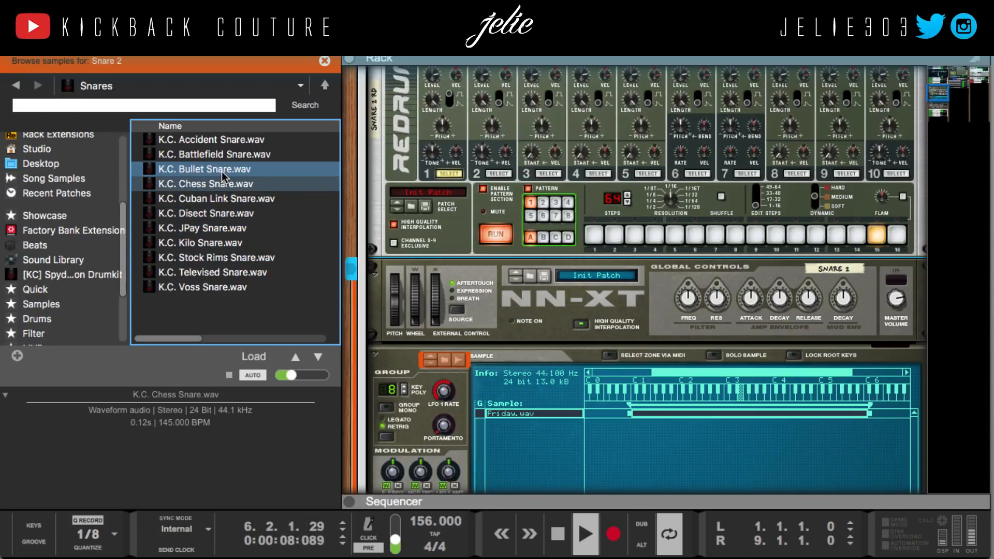
pyautogui.click(214, 258)
pyautogui.moveTo(214, 257); pyautogui.dragTo(540, 414)
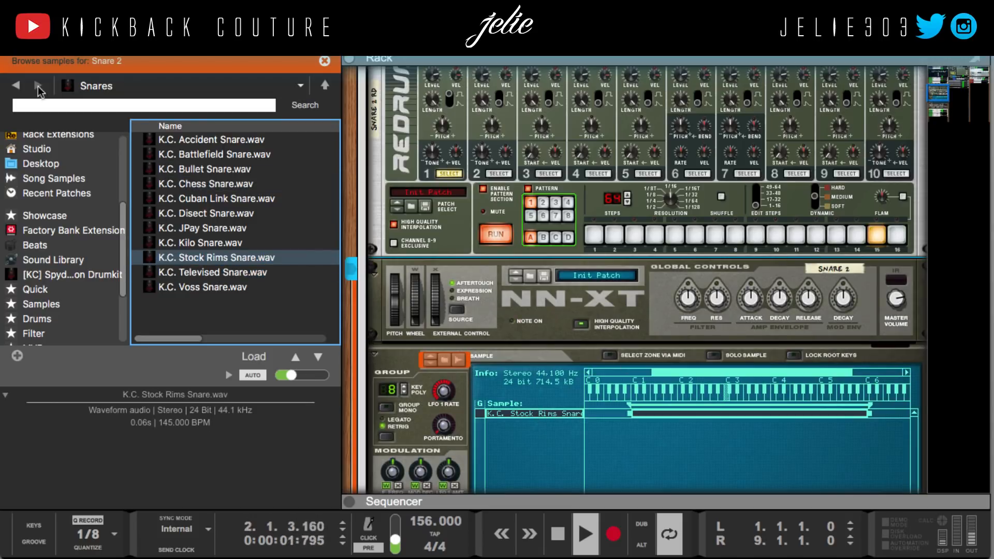
pyautogui.click(324, 61)
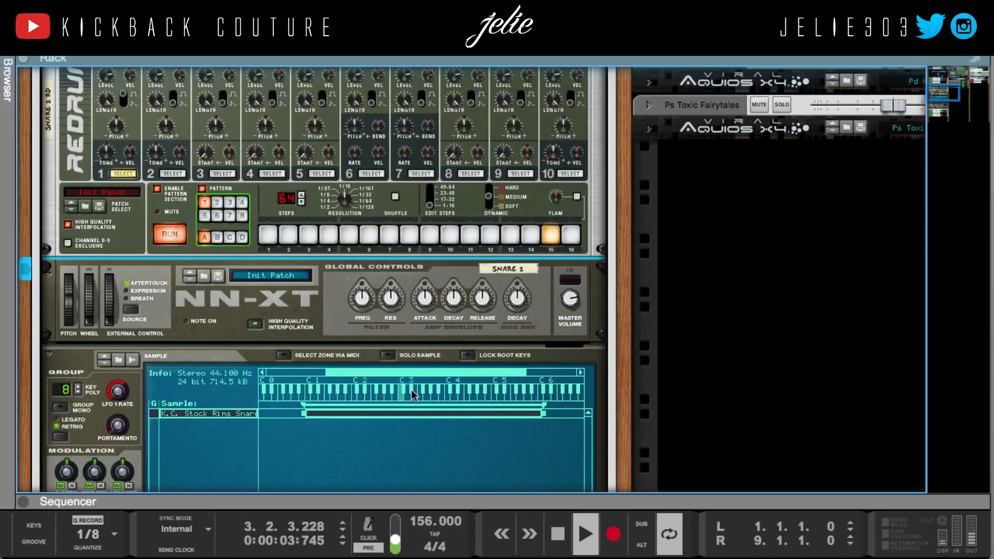
# Set the Snare 2 Redrum's dynamic to Hard and rework the drum 1 hits in steps 1-16 and 17-32.
pyautogui.click(489, 195)
pyautogui.scroll(-2, 400, 382)
pyautogui.click(430, 194)
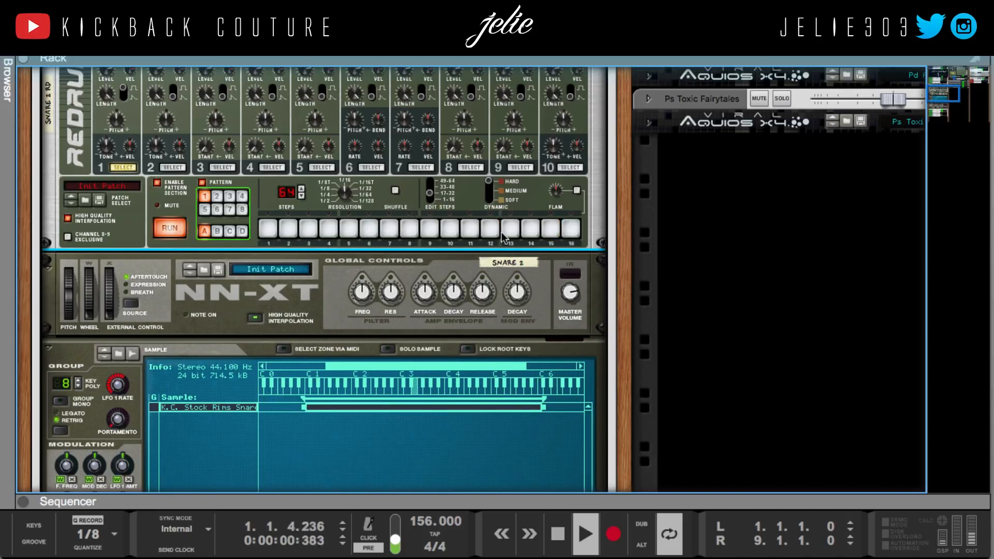
pyautogui.click(430, 191)
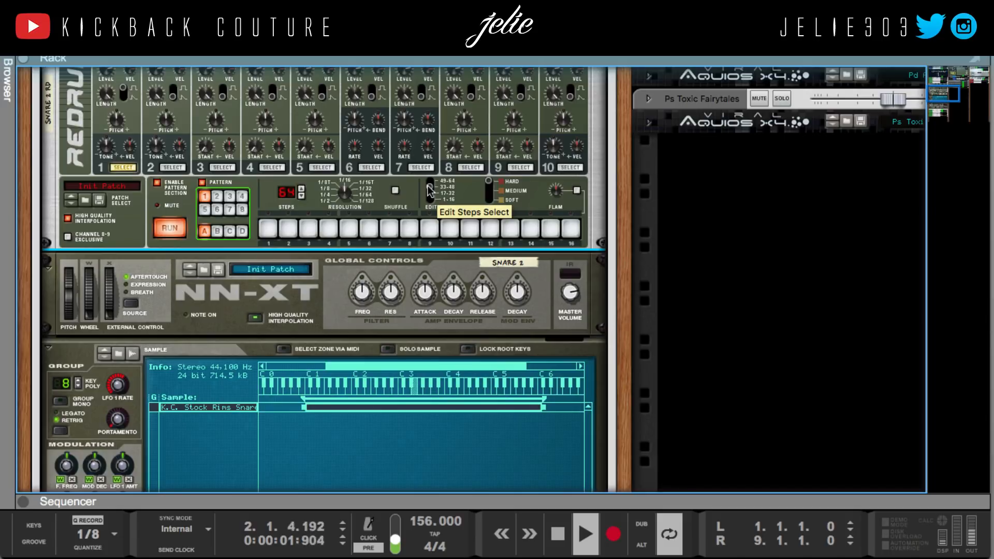
pyautogui.click(311, 228)
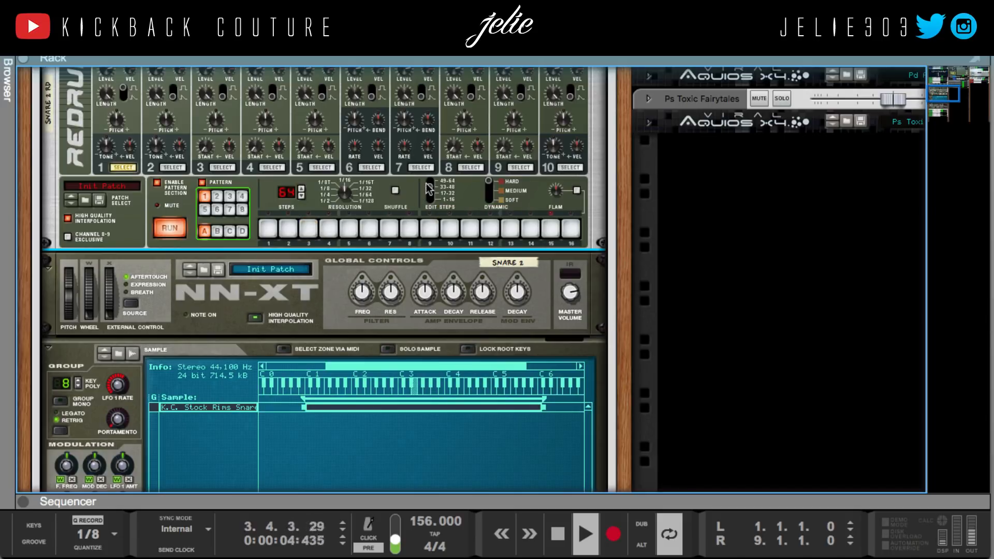
pyautogui.click(430, 199)
pyautogui.click(550, 227)
pyautogui.click(431, 193)
pyautogui.click(308, 227)
# Program hard hits on steps 3 and 15 of the Snare 2 pattern, with only step 15 hit in steps 49-64.
pyautogui.click(430, 187)
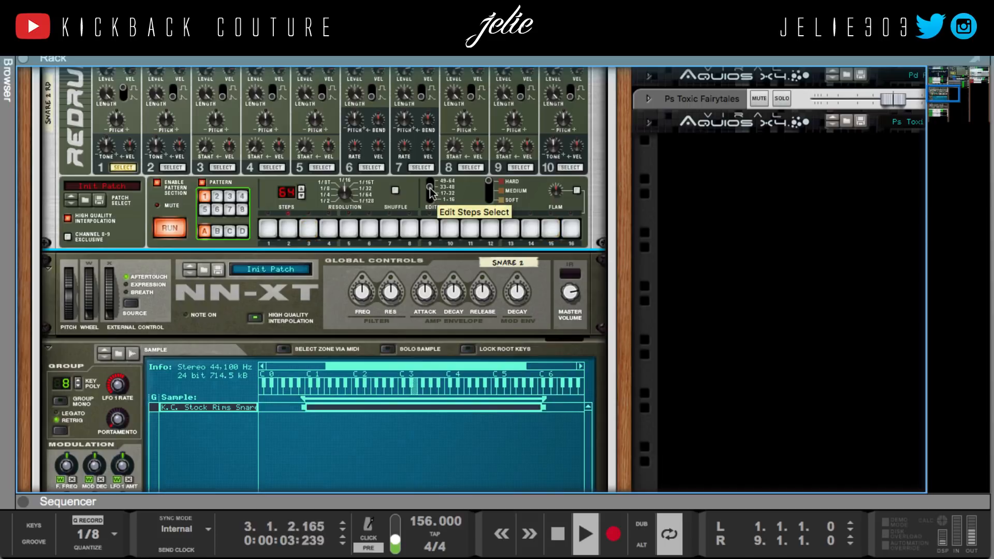
pyautogui.click(307, 228)
pyautogui.click(545, 228)
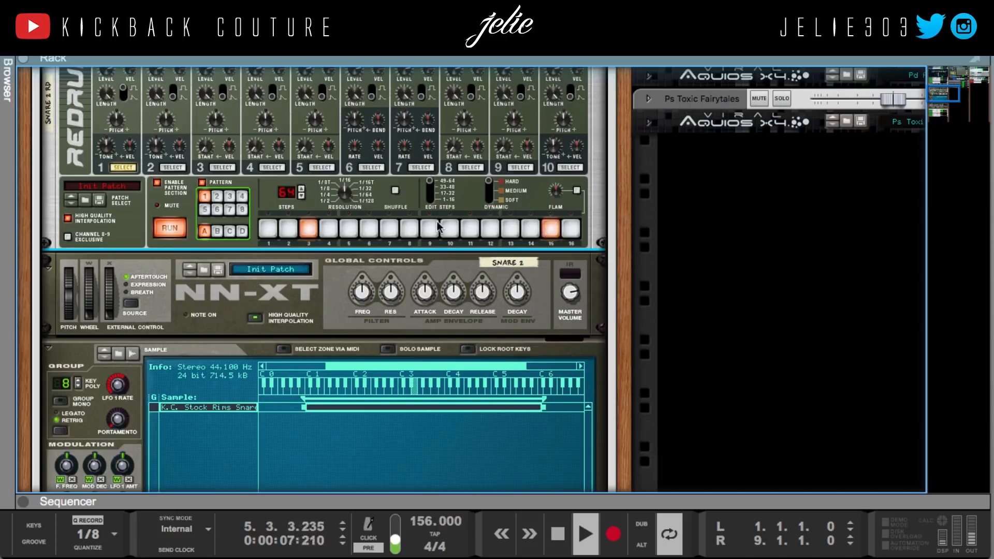
pyautogui.click(429, 186)
pyautogui.click(429, 179)
pyautogui.click(307, 225)
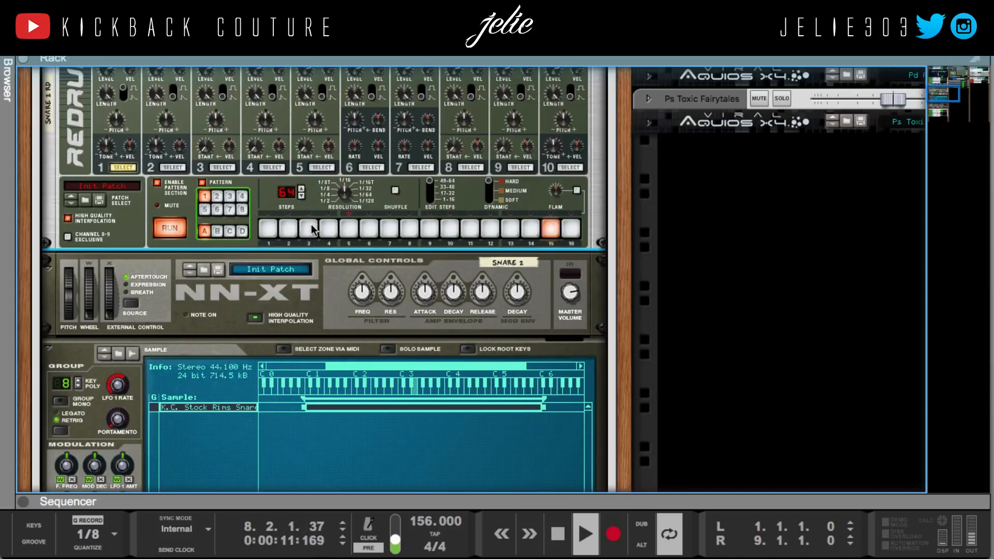
# Hide the Snare 2 insert effects, show those of Kick, and program a hard drum 1 hit on step 1 of its Redrum.
pyautogui.scroll(8, 268, 213)
pyautogui.click(67, 269)
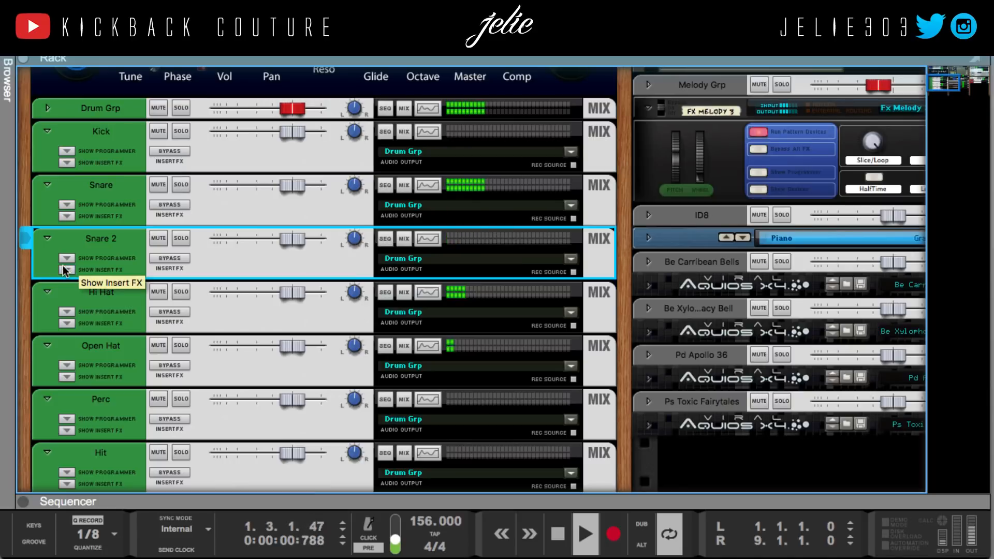
pyautogui.scroll(-1, 78, 253)
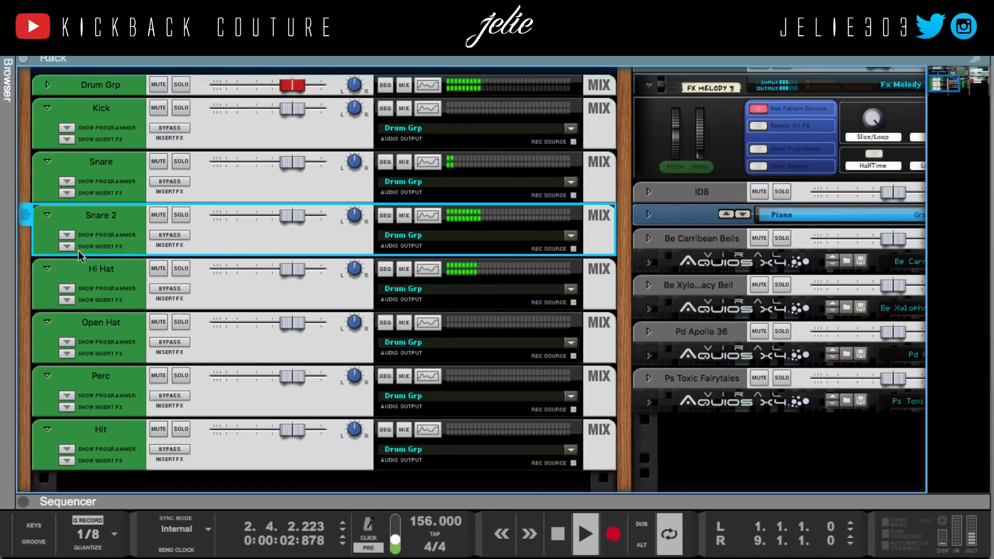
pyautogui.click(67, 138)
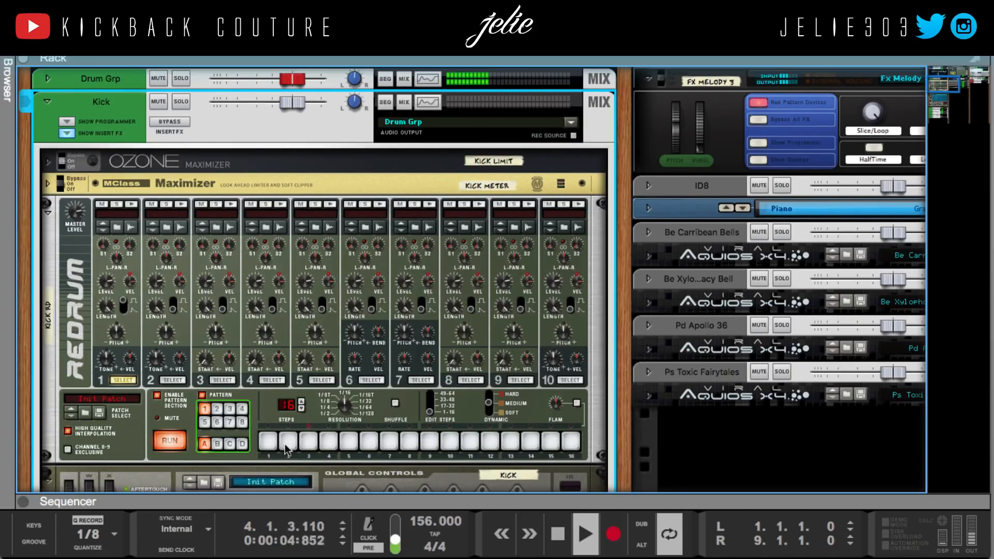
pyautogui.click(265, 442)
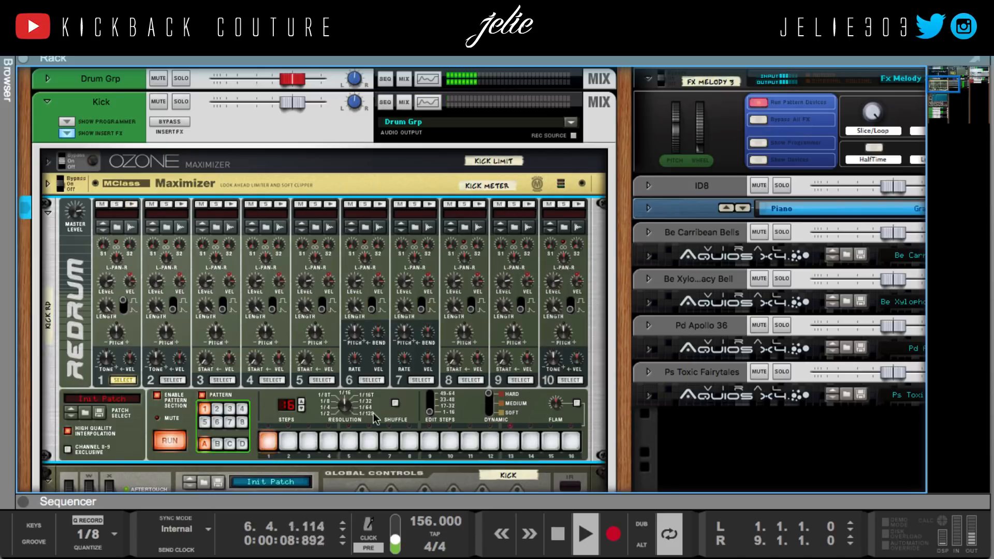
# Stop playback and mute the Kick and Bass channels.
pyautogui.click(158, 101)
pyautogui.press('space')
pyautogui.scroll(10, 176, 197)
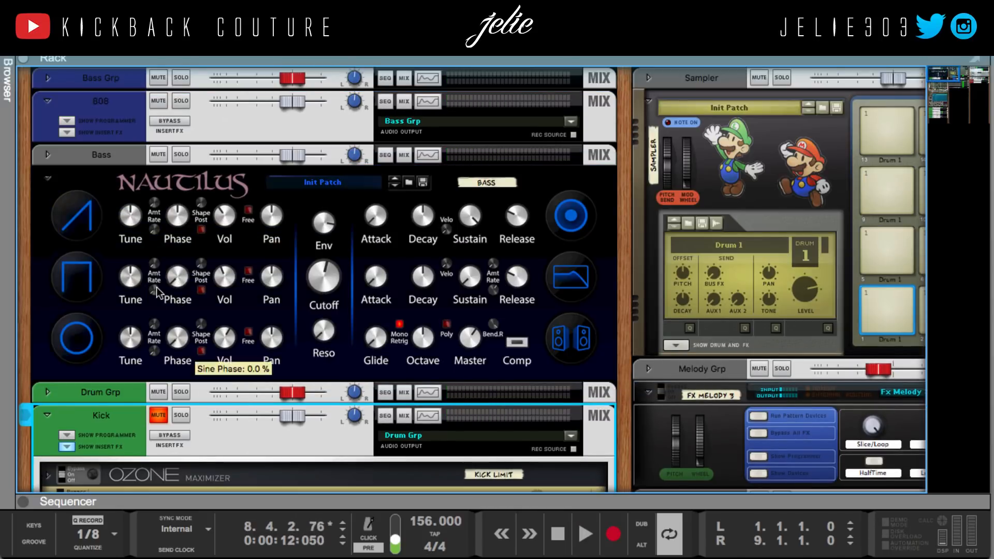
pyautogui.click(162, 152)
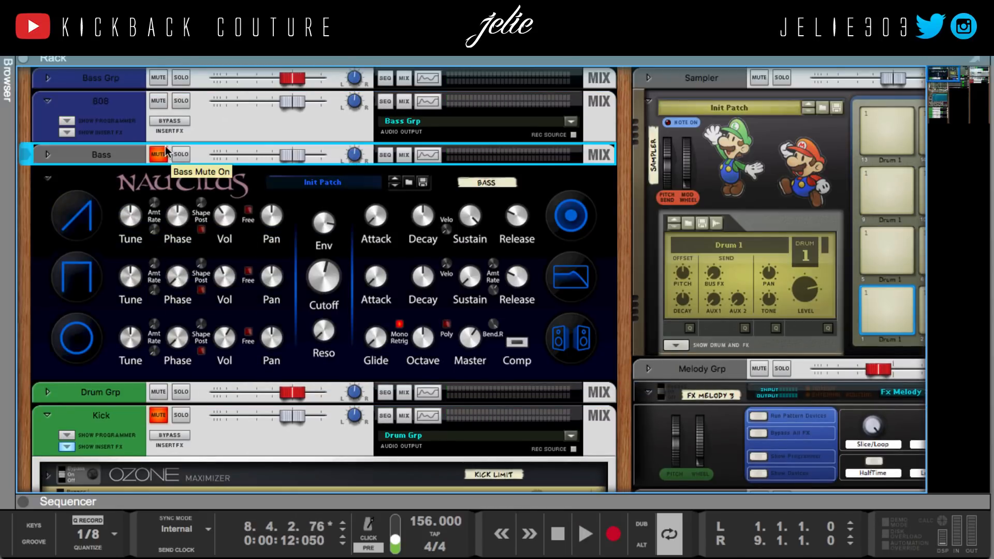
# Show the 808 insert effects, audition the Vaccin8.wav sample, and record an 808 part over the loop.
pyautogui.click(67, 134)
pyautogui.click(213, 303)
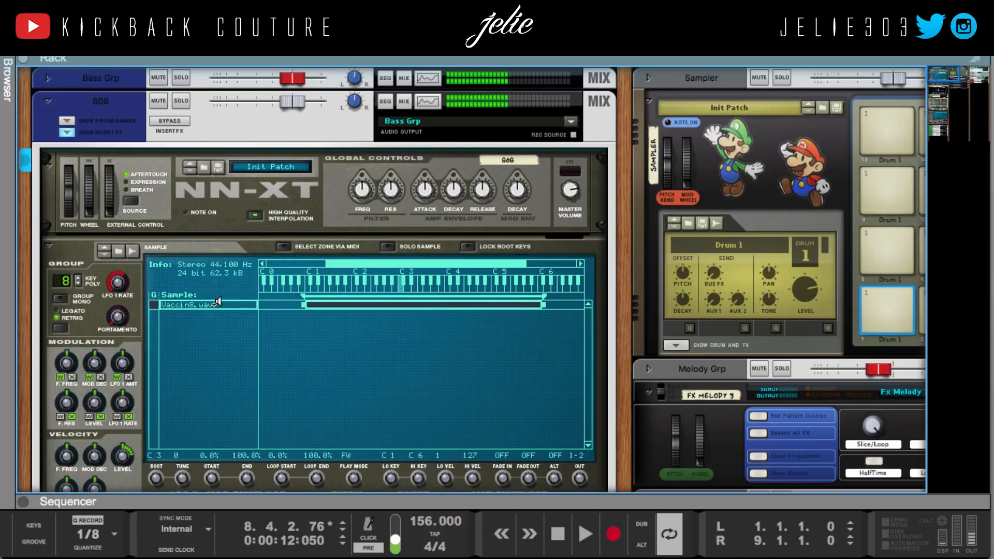
pyautogui.scroll(-3, 23, 162)
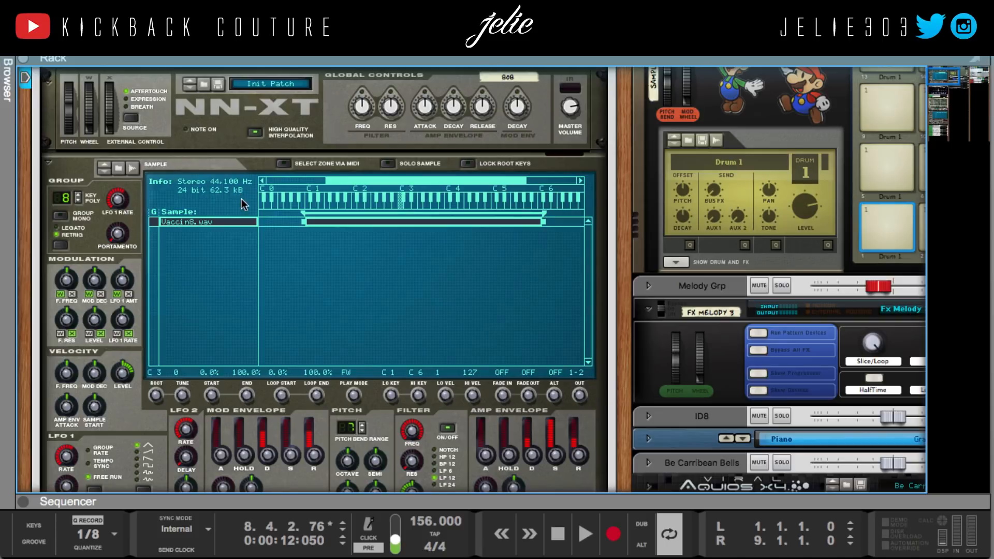
pyautogui.keyDown('alt'); pyautogui.click(224, 222); pyautogui.keyUp('alt')
pyautogui.hotkey('shift', 'Return')
pyautogui.press('super+Return')
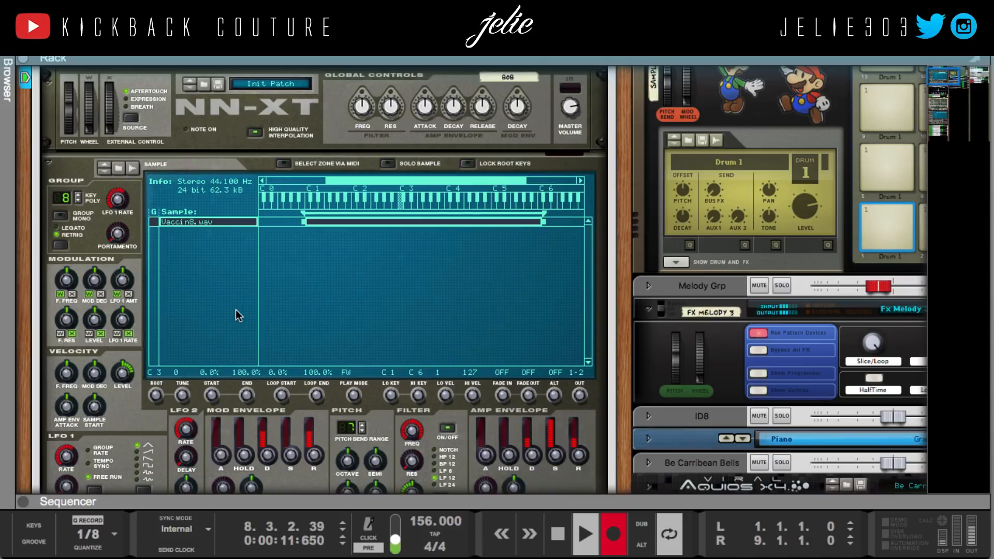
pyautogui.press('space')
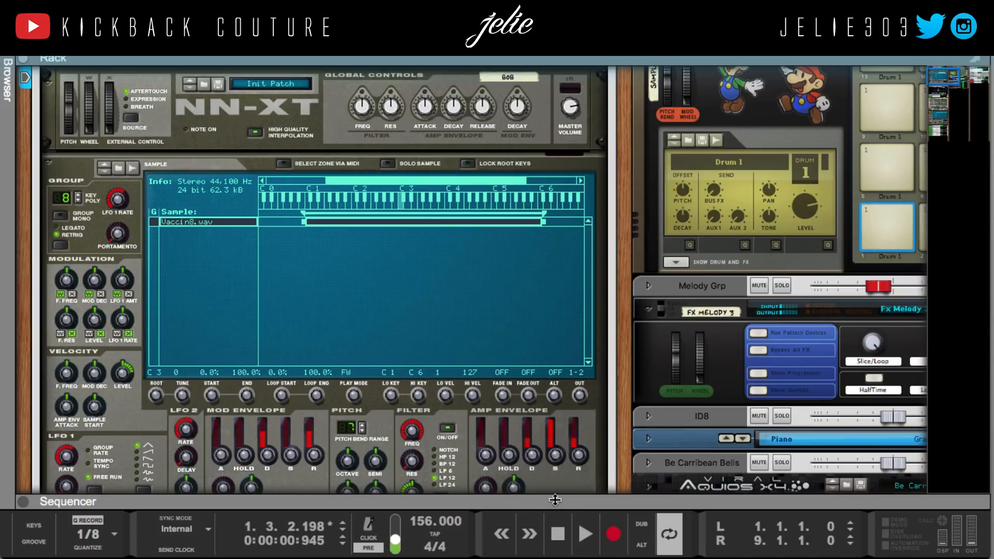
# Open the recorded 808 clip for note editing in the sequencer and play it from the start.
pyautogui.doubleClick(552, 498)
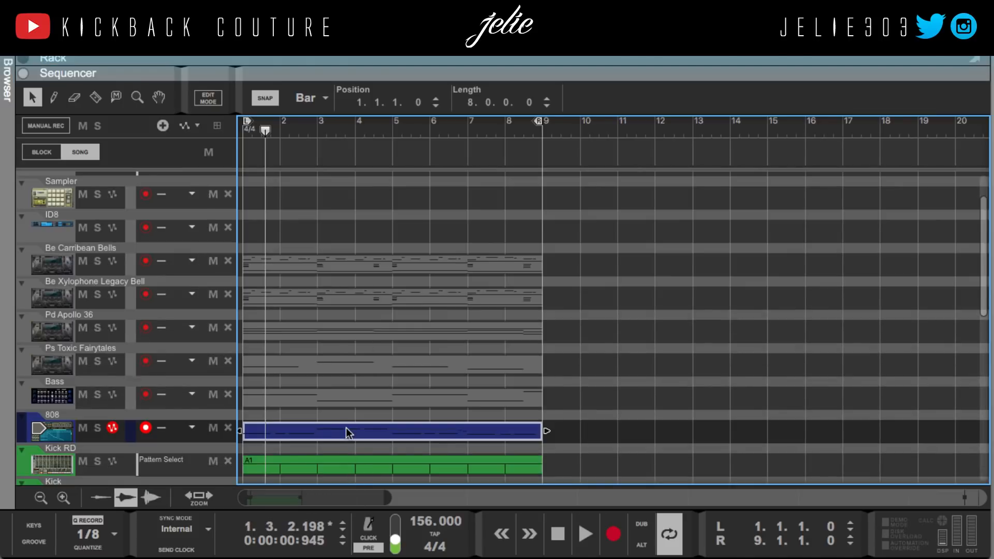
pyautogui.doubleClick(346, 433)
pyautogui.scroll(3, 440, 249)
pyautogui.press('Home')
pyautogui.press('space')
pyautogui.scroll(3, 412, 265)
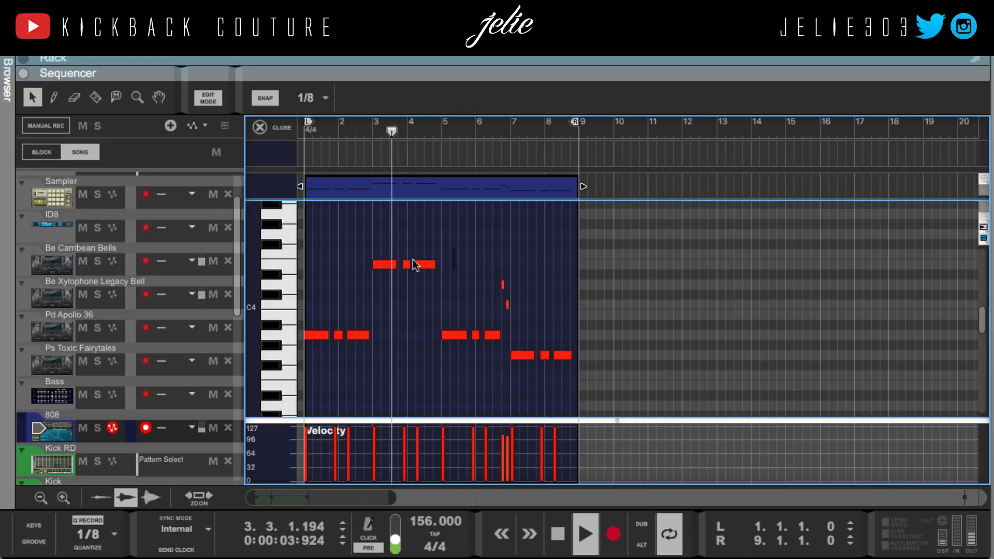
# Lower the 808 notes in bars 3 and 4 by one octave and resume playback.
pyautogui.press('space')
pyautogui.moveTo(447, 274); pyautogui.dragTo(396, 241)
pyautogui.moveTo(577, 99); pyautogui.dragTo(578, 142)
pyautogui.press('space')
# Try the 808 notes in bars 7 and 8 at C 4 and at C 3.
pyautogui.moveTo(610, 330); pyautogui.dragTo(504, 386)
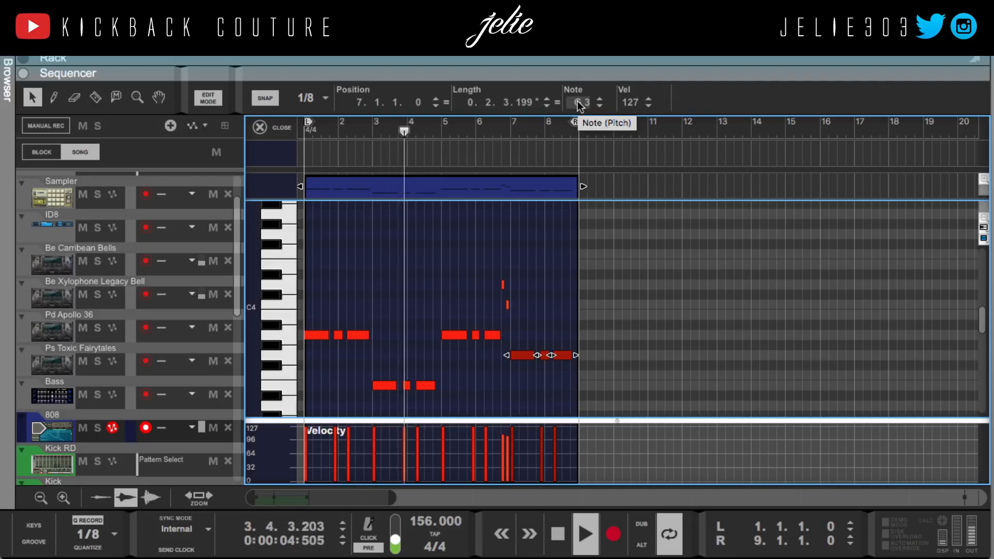
pyautogui.moveTo(577, 101)
pyautogui.mouseDown()
pyautogui.moveTo(572, 120)
pyautogui.moveTo(573, 100)
pyautogui.mouseUp()
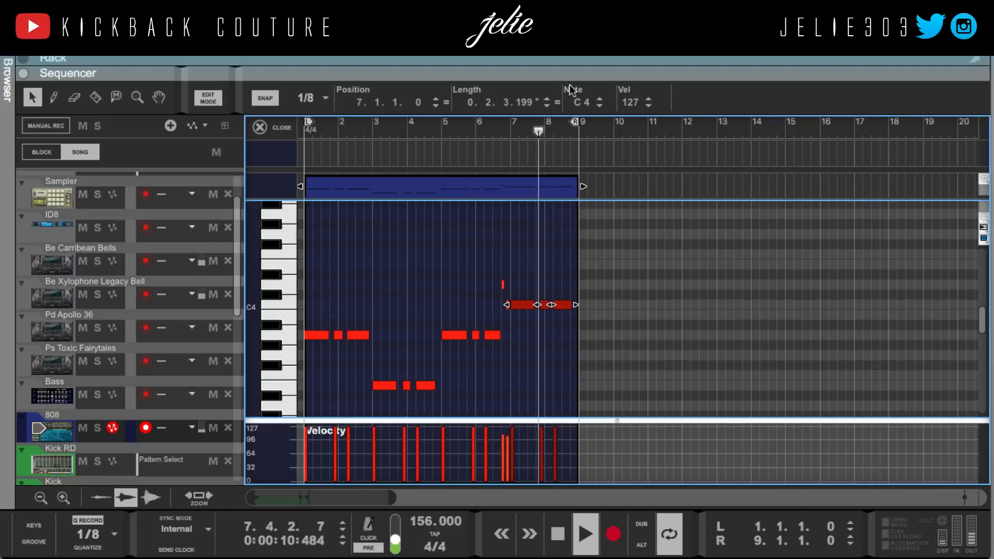
pyautogui.scroll(-3, 533, 224)
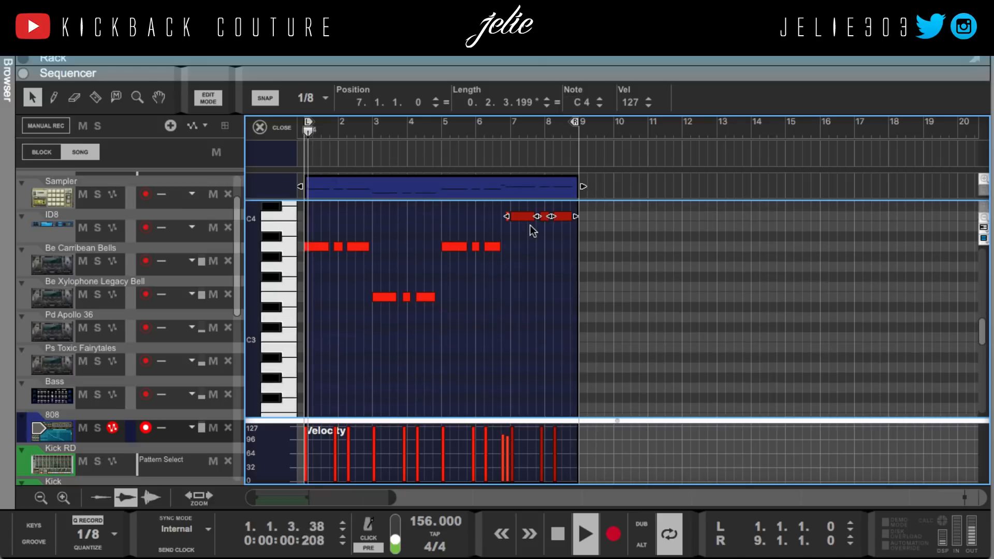
pyautogui.moveTo(573, 98); pyautogui.dragTo(571, 142)
pyautogui.scroll(5, 552, 225)
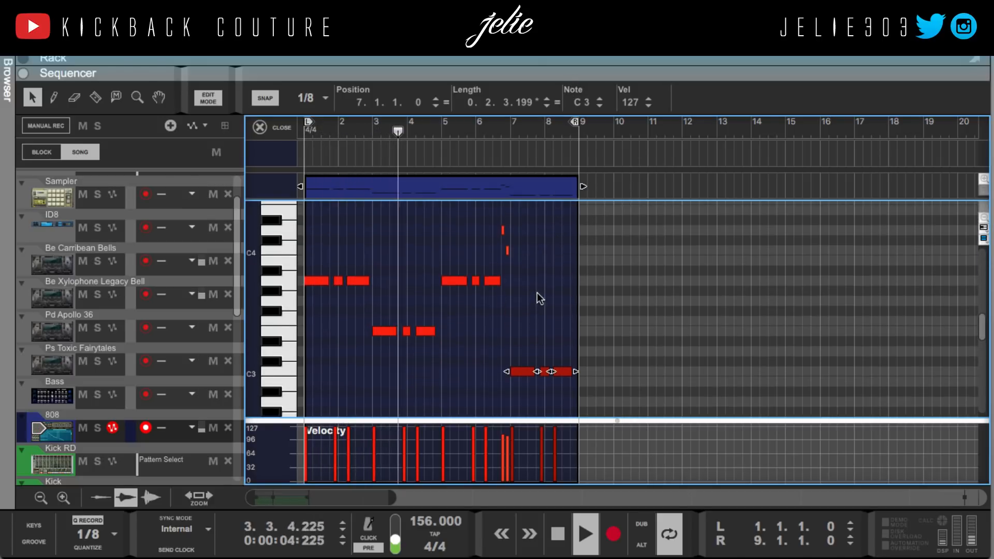
# Apply a side by side (abut) legato adjustment to all notes in the 808 clip.
pyautogui.hotkey('ctrl', 'a')
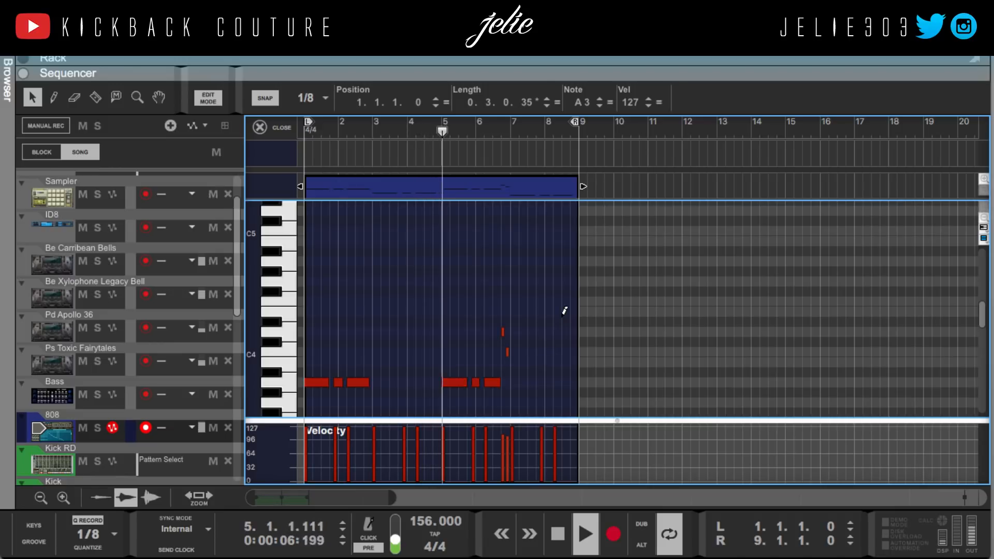
pyautogui.press('F8')
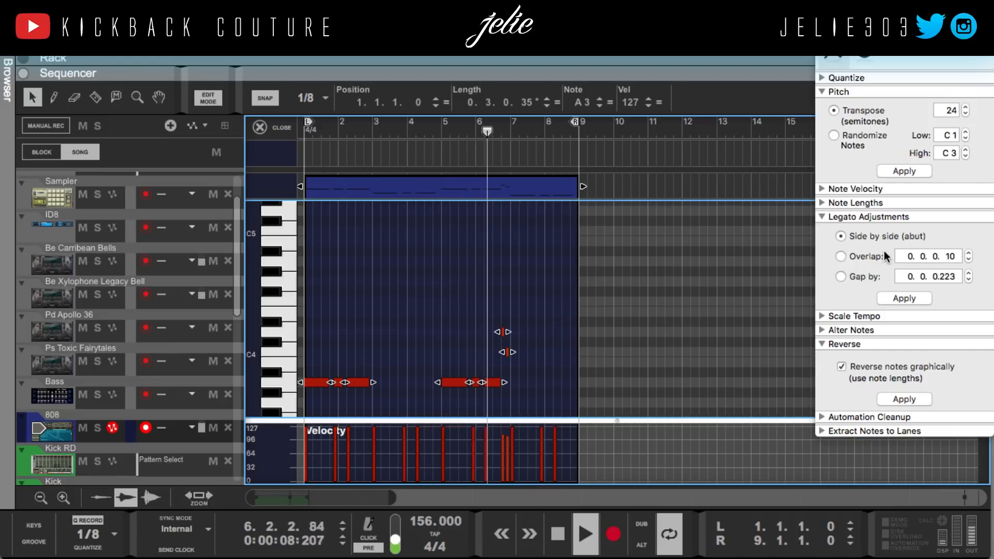
pyautogui.click(905, 297)
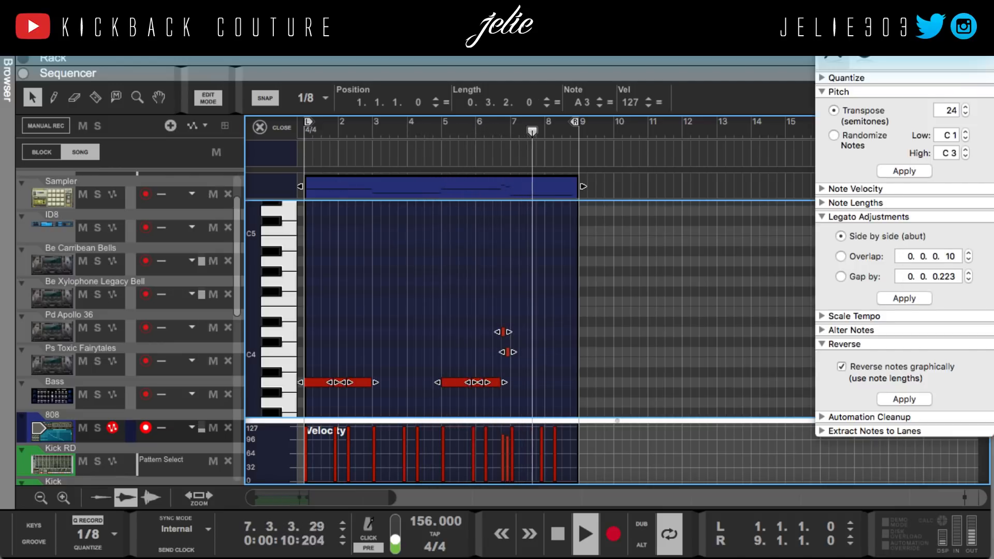
pyautogui.press('F8')
pyautogui.scroll(3, 627, 331)
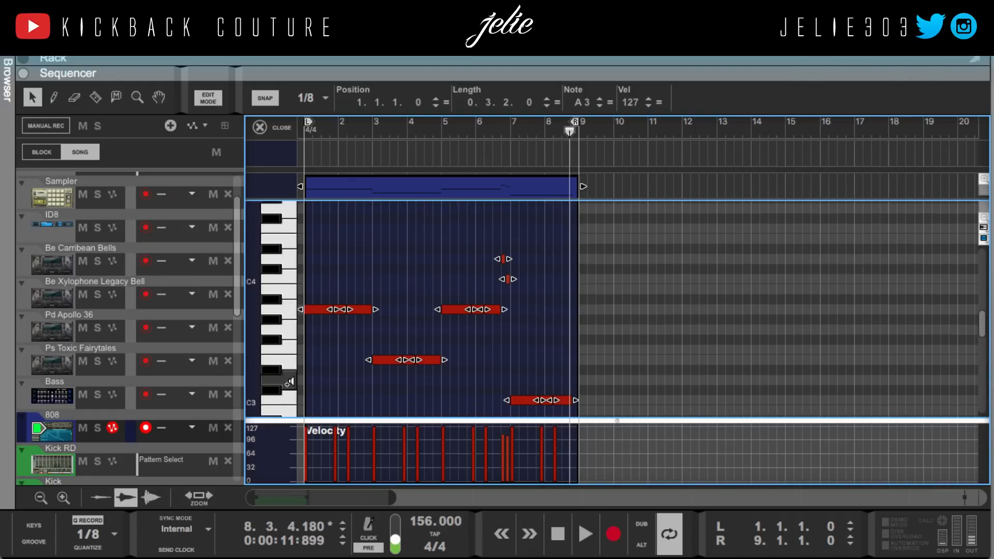
# Move the 808 notes in bars 7 and 8 to F 3, check them in playback, and set the last note's length to 0.3.0.0.
pyautogui.moveTo(602, 376); pyautogui.dragTo(524, 354)
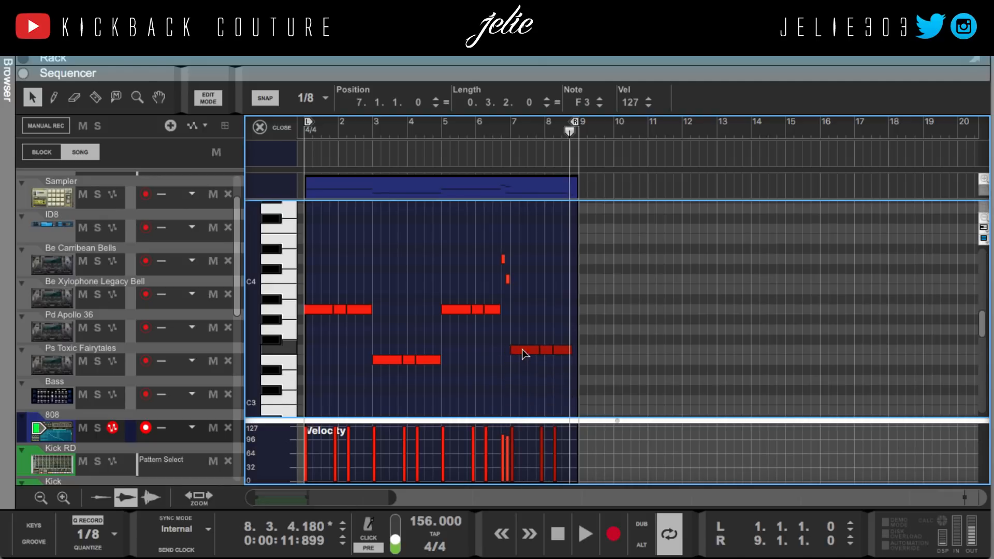
pyautogui.click(489, 136)
pyautogui.press('space')
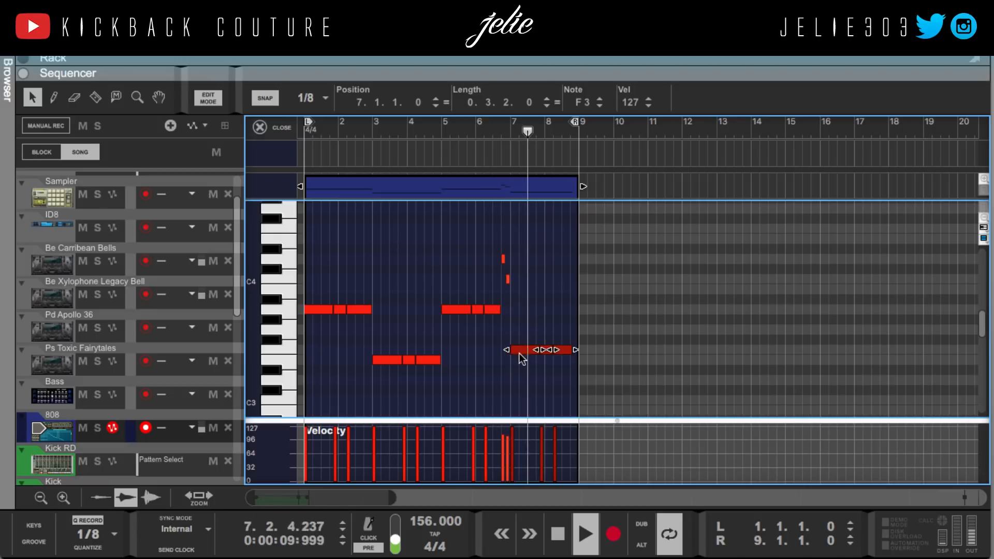
pyautogui.click(564, 351)
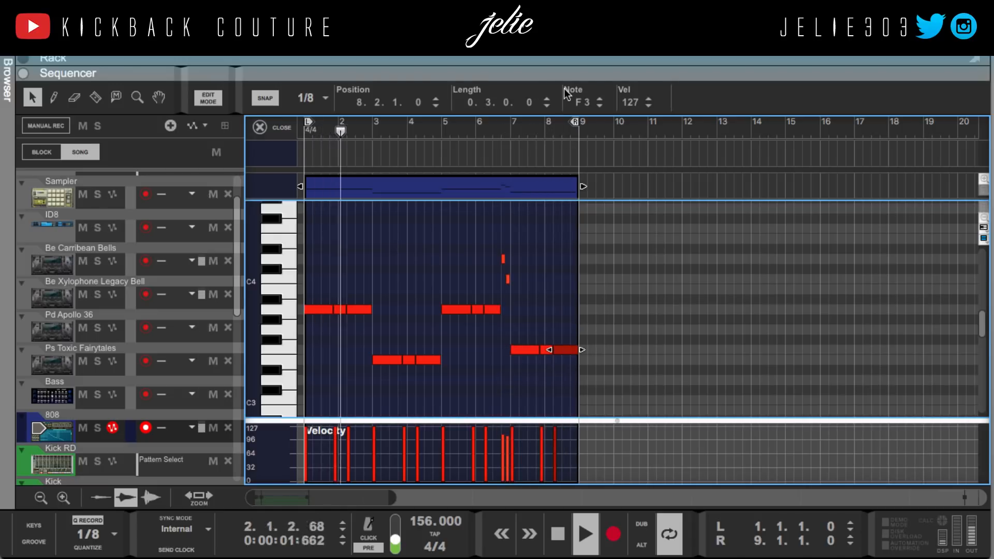
# Return to the rack and hide the 808 channel's insert effects.
pyautogui.press('F6')
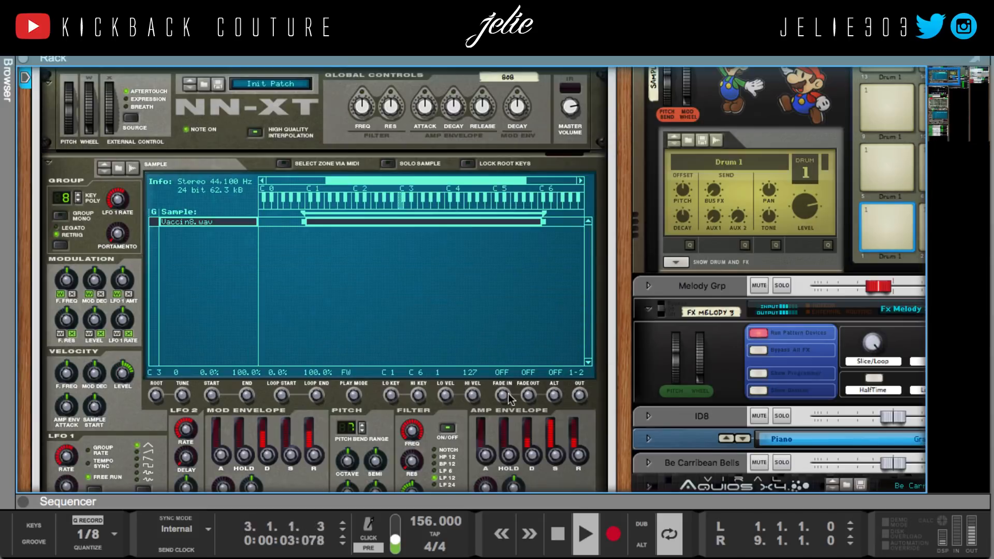
pyautogui.scroll(3, 75, 134)
pyautogui.click(68, 132)
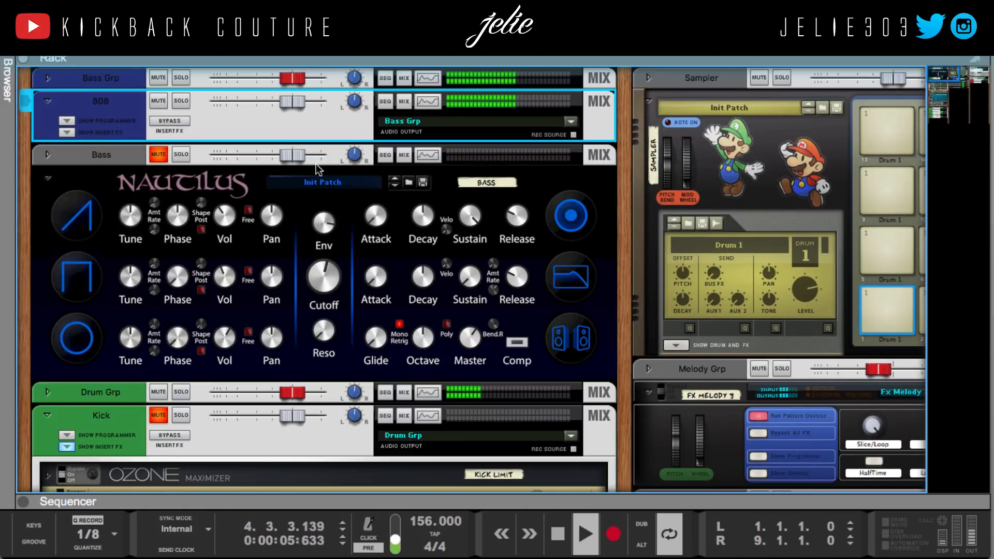
# Show the 808 channel's insert effects, review the NN-XT's sample and envelope settings, and hide the effects again.
pyautogui.click(67, 132)
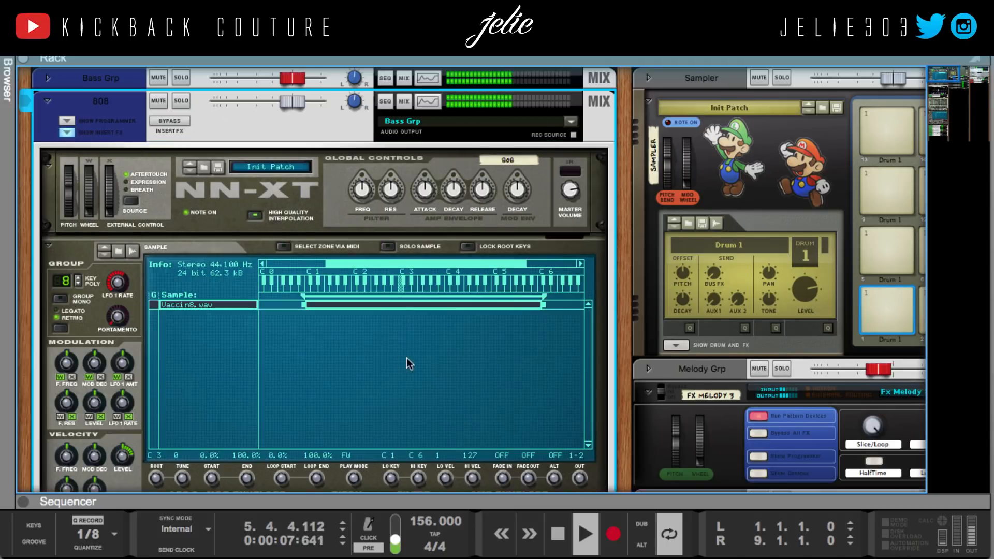
pyautogui.scroll(-2, 456, 382)
pyautogui.scroll(-10, 457, 387)
pyautogui.scroll(5, 251, 205)
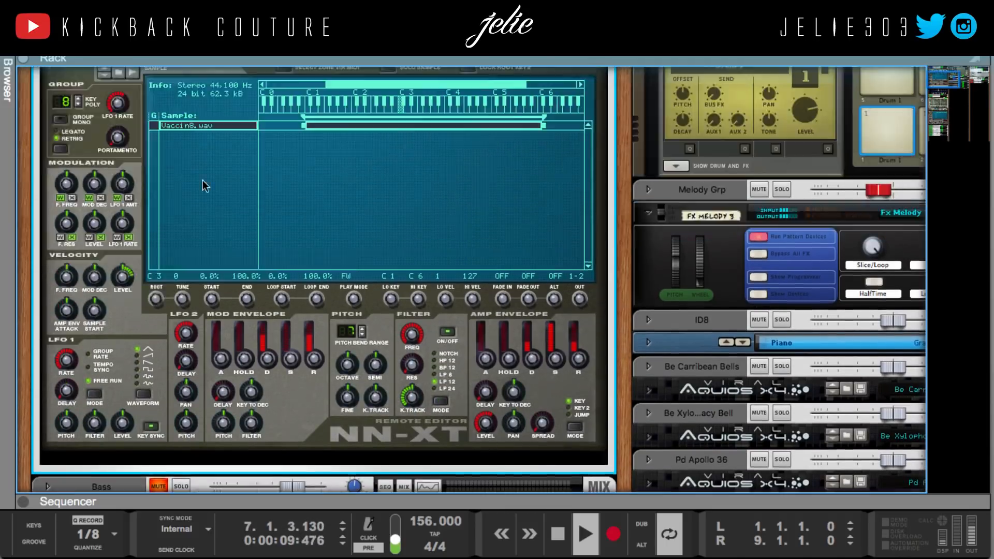
pyautogui.scroll(7, 82, 141)
pyautogui.click(68, 132)
# In the mixer, turn on send 1 (Saturation) for the 808 channel and audition it in playback.
pyautogui.moveTo(235, 60); pyautogui.dragTo(376, 440)
pyautogui.press('space')
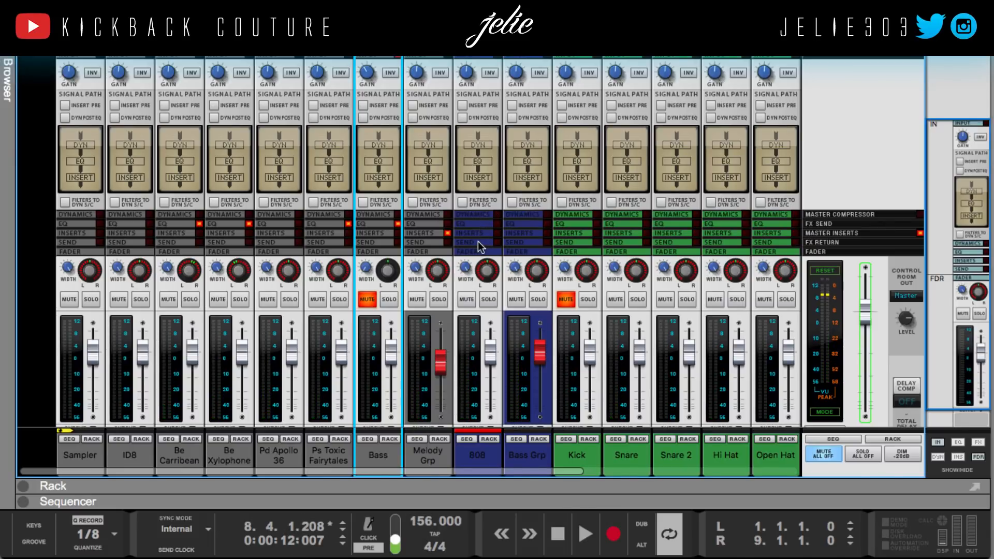
pyautogui.scroll(-10, 479, 239)
pyautogui.scroll(3, 473, 214)
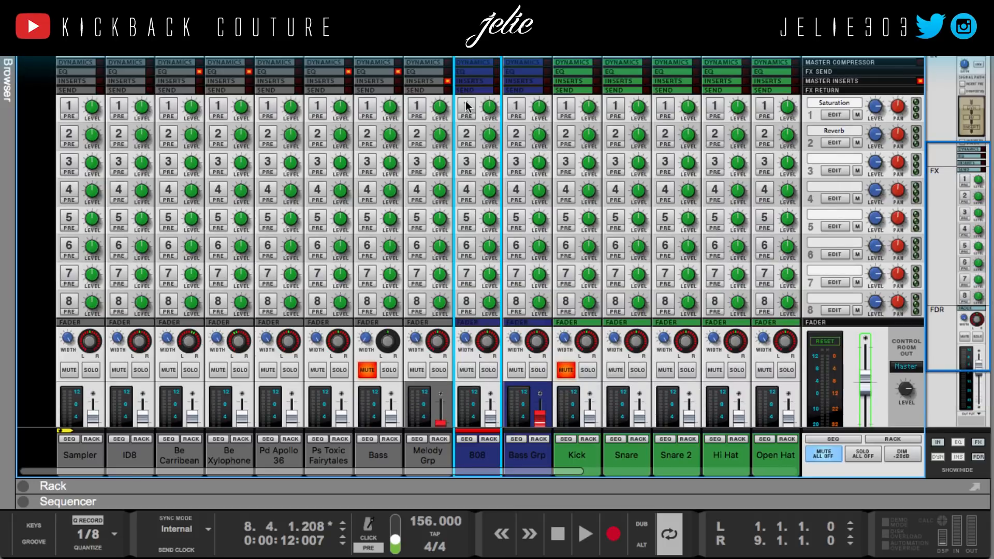
pyautogui.press('space')
pyautogui.moveTo(485, 107); pyautogui.dragTo(471, 83)
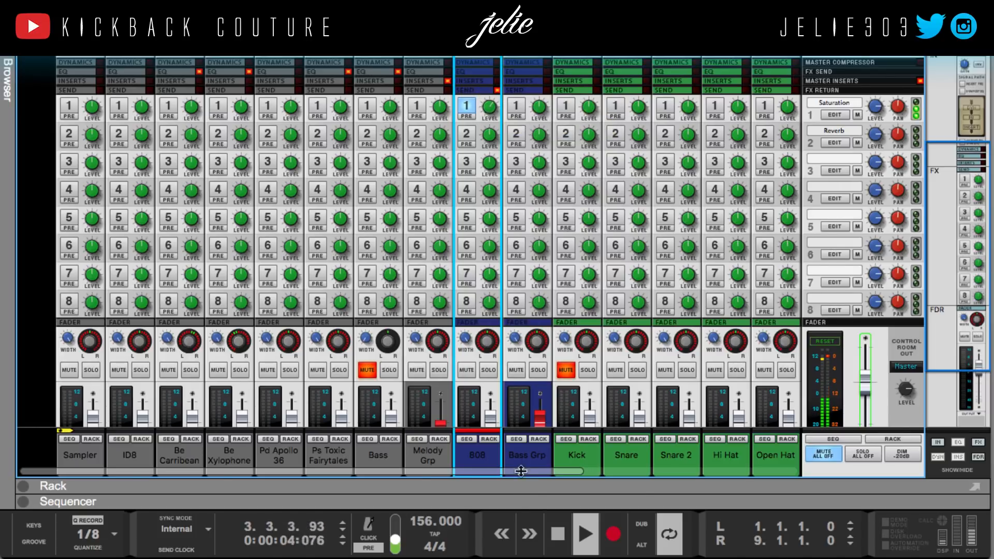
# Return to the rack and unmute the Kick channel.
pyautogui.doubleClick(524, 486)
pyautogui.scroll(-3, 225, 321)
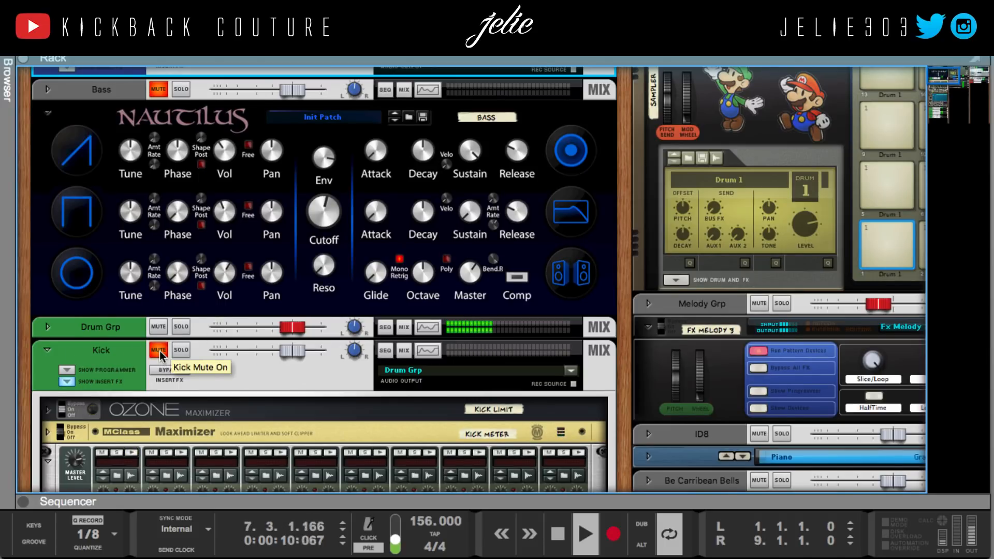
pyautogui.scroll(-1, 159, 341)
pyautogui.click(159, 328)
# Extend the kick Redrum pattern to 64 steps and try hits on steps 13 and 15 of the first 16.
pyautogui.scroll(-7, 235, 341)
pyautogui.scroll(-6, 311, 357)
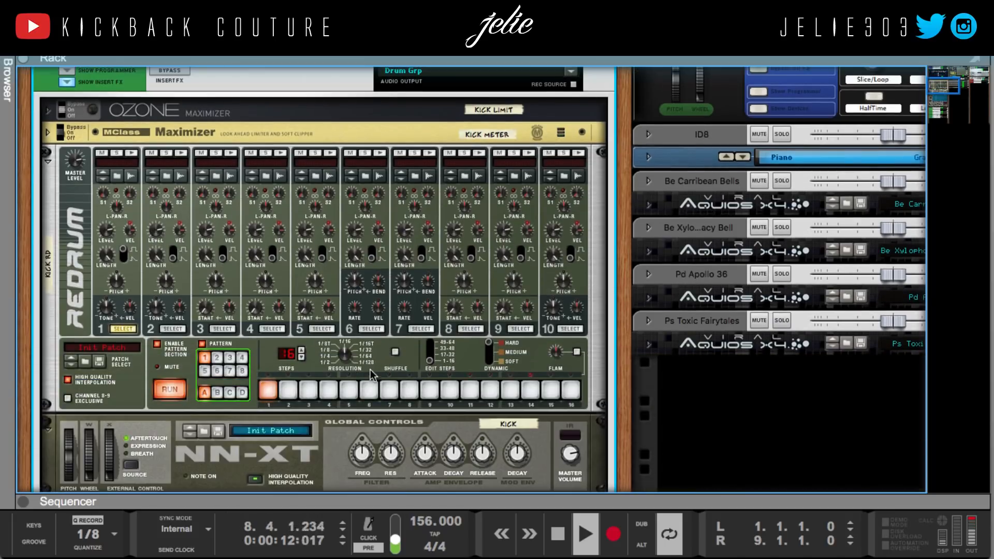
pyautogui.scroll(-1, 352, 365)
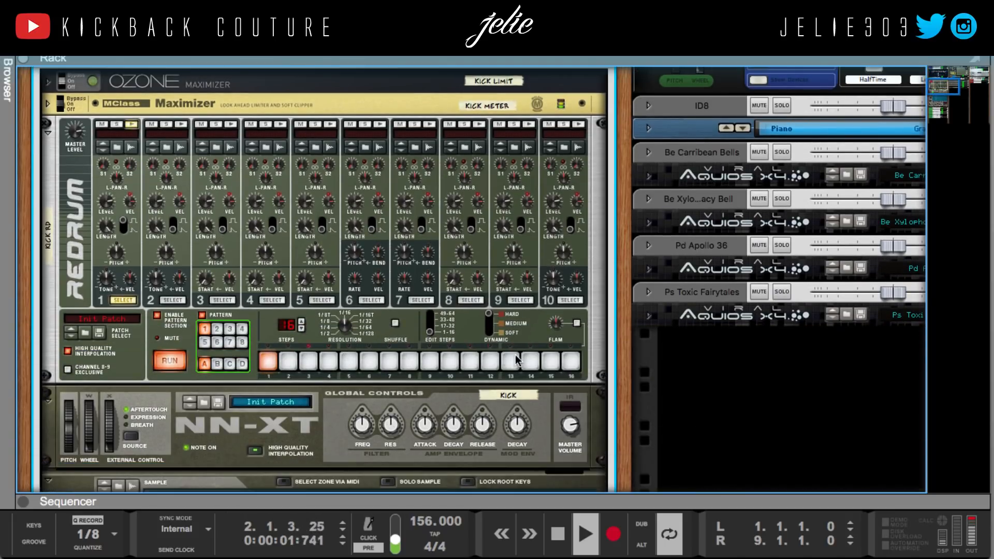
pyautogui.moveTo(288, 326); pyautogui.dragTo(284, 208)
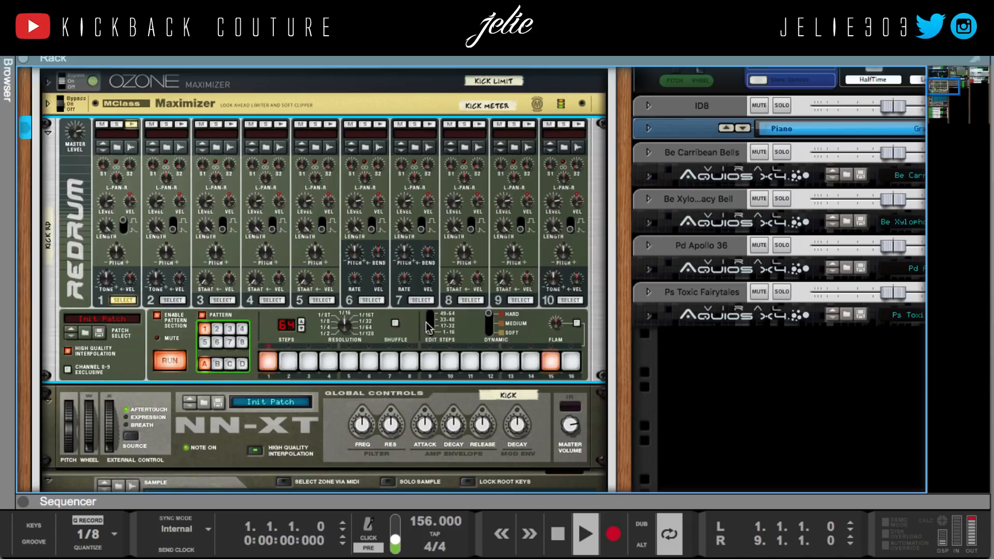
pyautogui.click(430, 327)
pyautogui.press('space')
pyautogui.press('space')
pyautogui.click(429, 331)
pyautogui.click(510, 361)
pyautogui.click(552, 361)
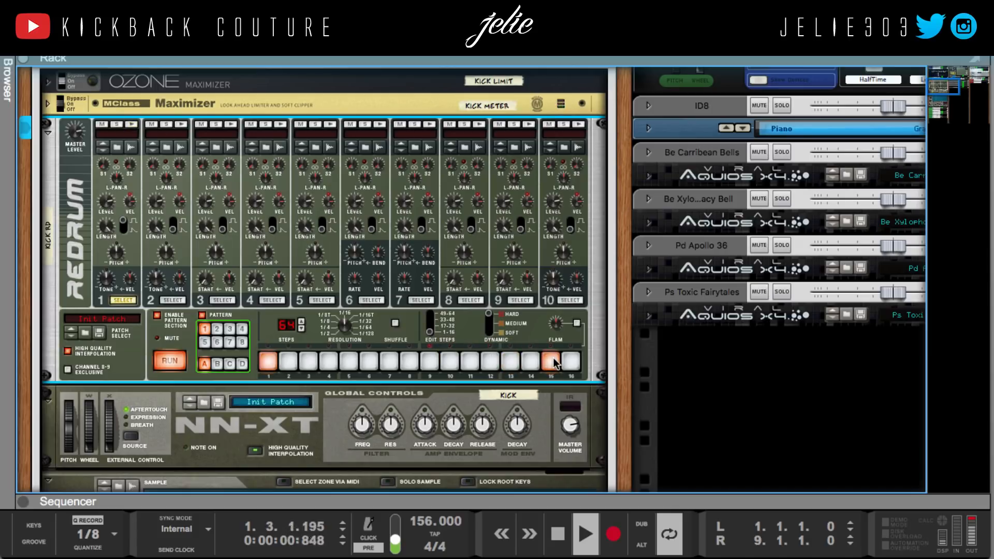
# Add a kick hit on step 5 of the next 16-step range and on step 15 of the range following it.
pyautogui.click(430, 330)
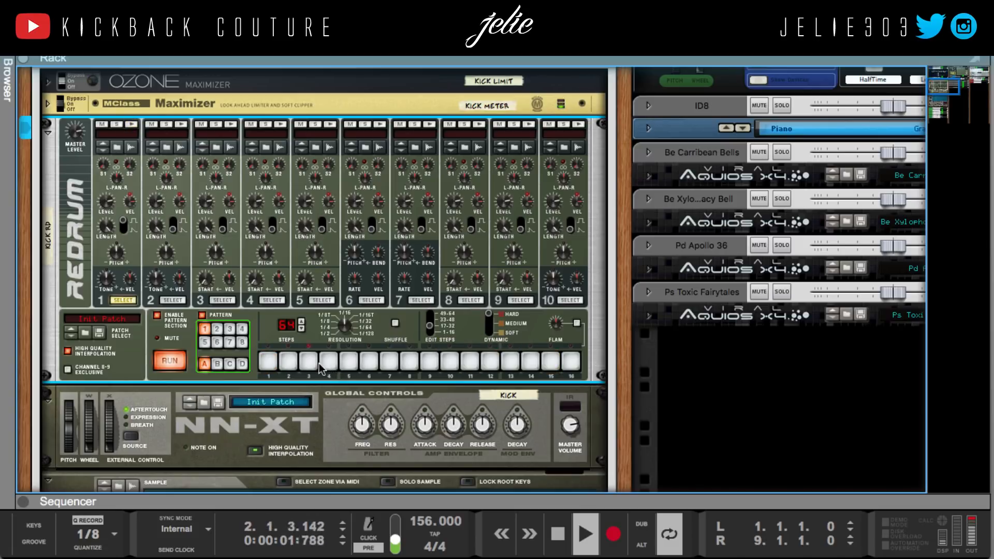
pyautogui.click(350, 361)
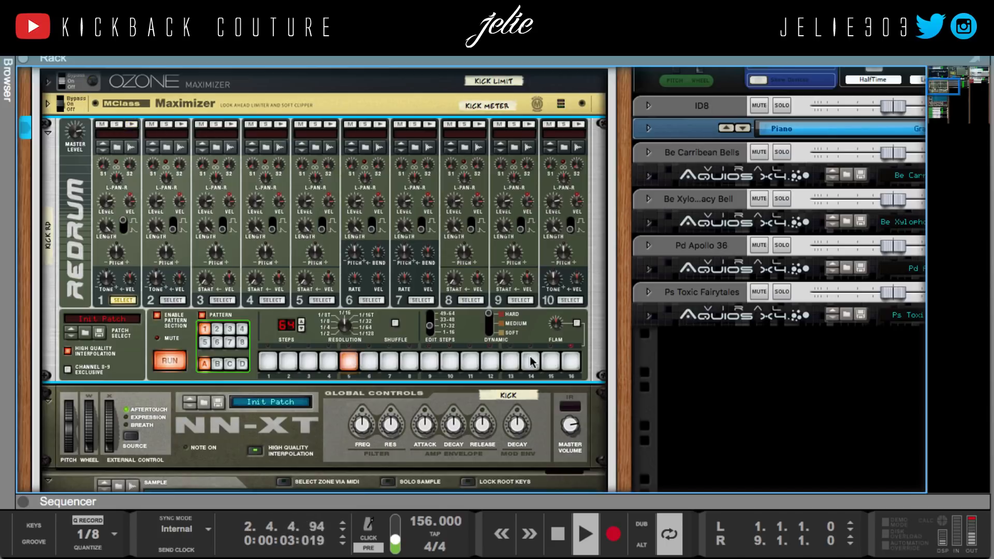
pyautogui.click(428, 326)
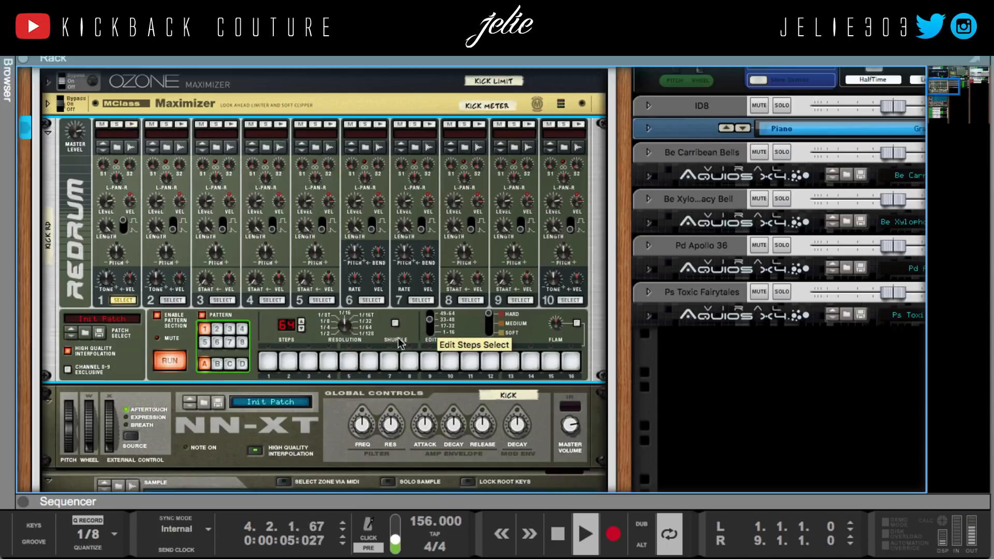
pyautogui.click(548, 363)
pyautogui.press('space')
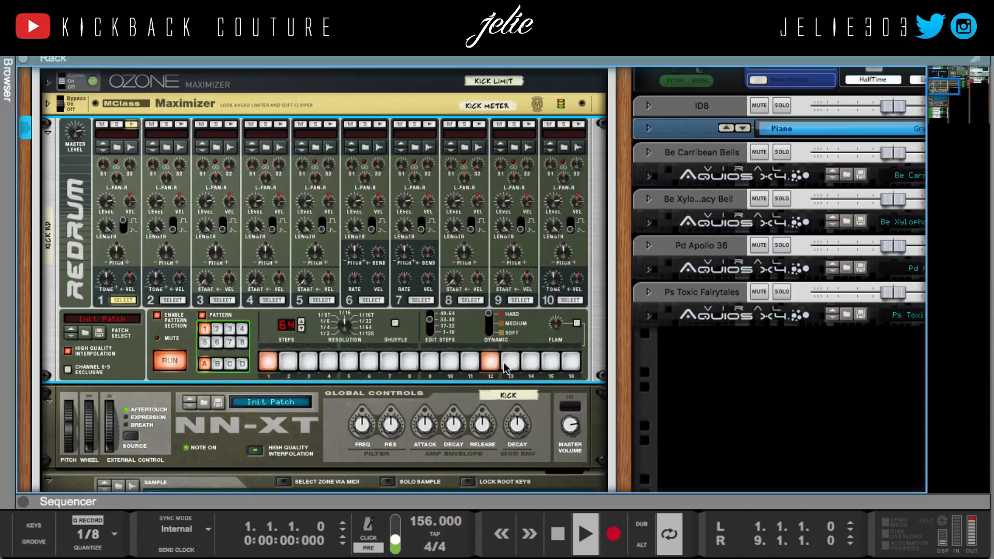
# Go back to the kick pattern's 1-16 step range and add hits on steps 13 and 15.
pyautogui.click(447, 334)
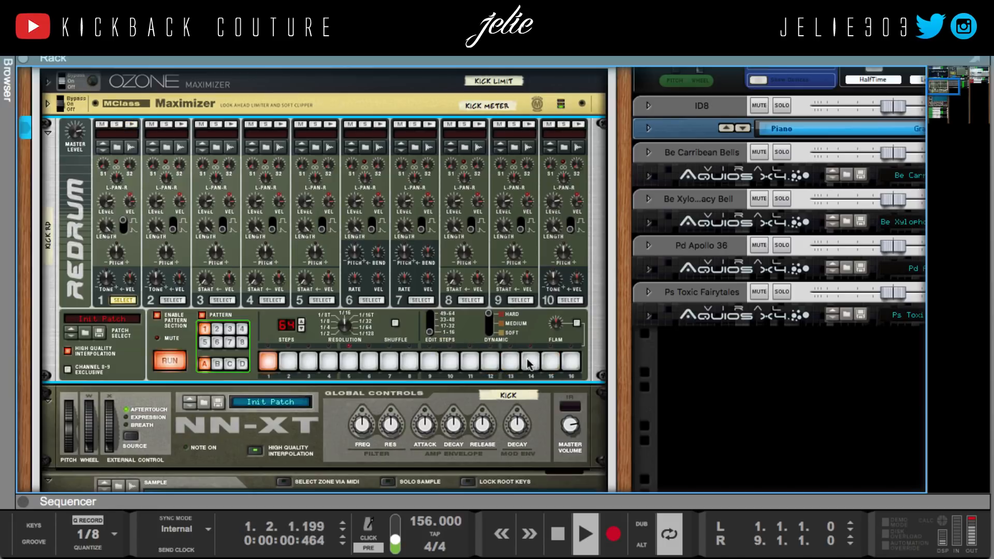
pyautogui.click(512, 362)
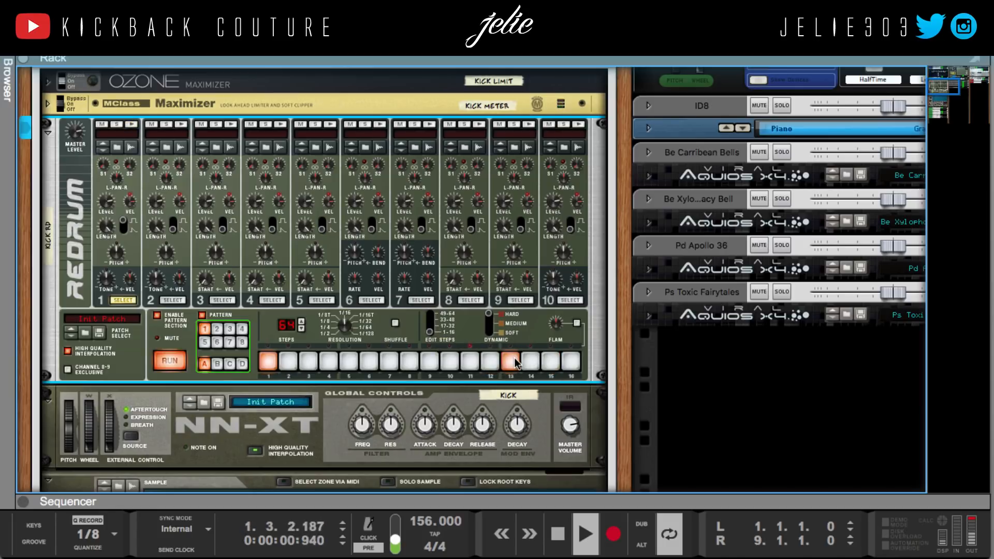
pyautogui.click(549, 362)
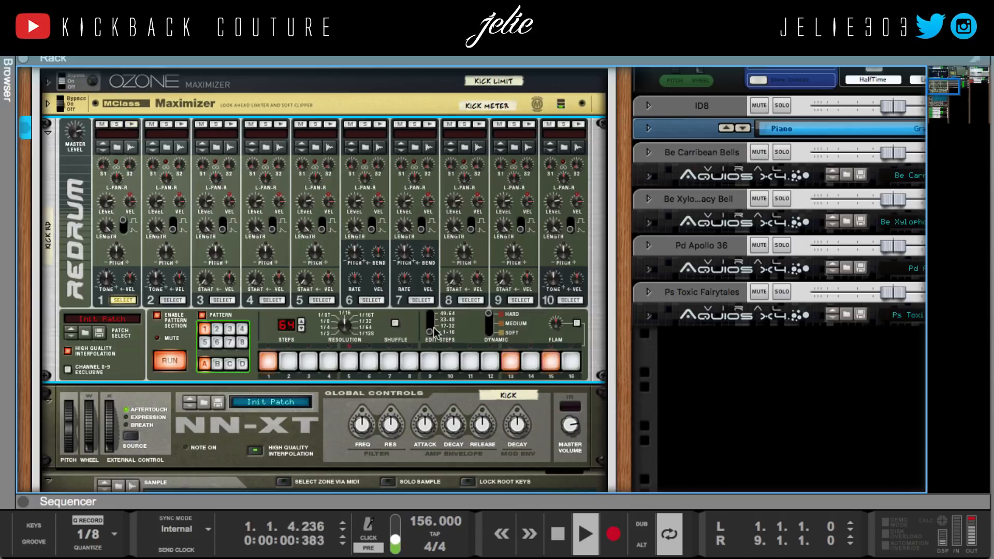
# In the kick pattern's 49-64 step range, try a hit on step 7, remove it and add one on step 11.
pyautogui.click(431, 327)
pyautogui.click(432, 327)
pyautogui.click(430, 313)
pyautogui.click(389, 362)
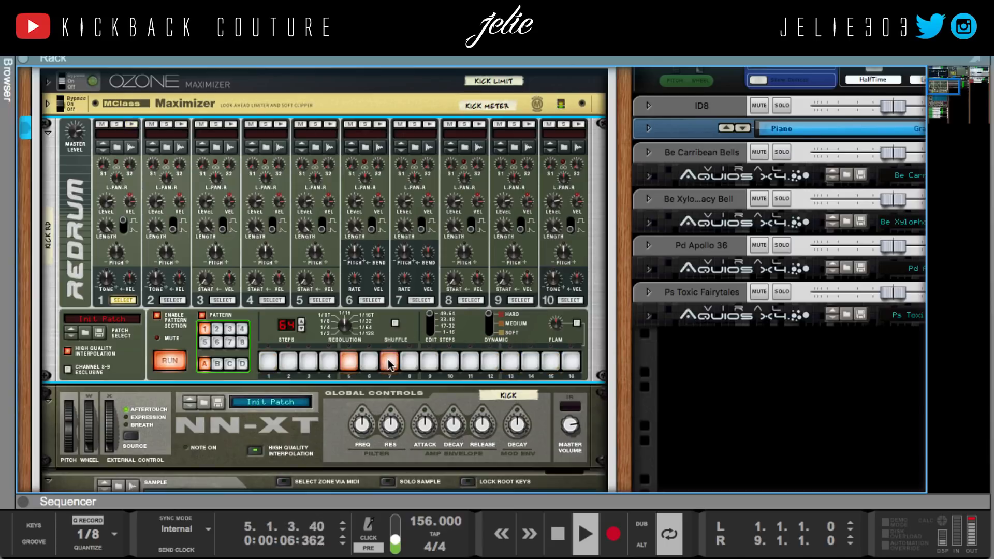
pyautogui.click(390, 362)
pyautogui.click(470, 361)
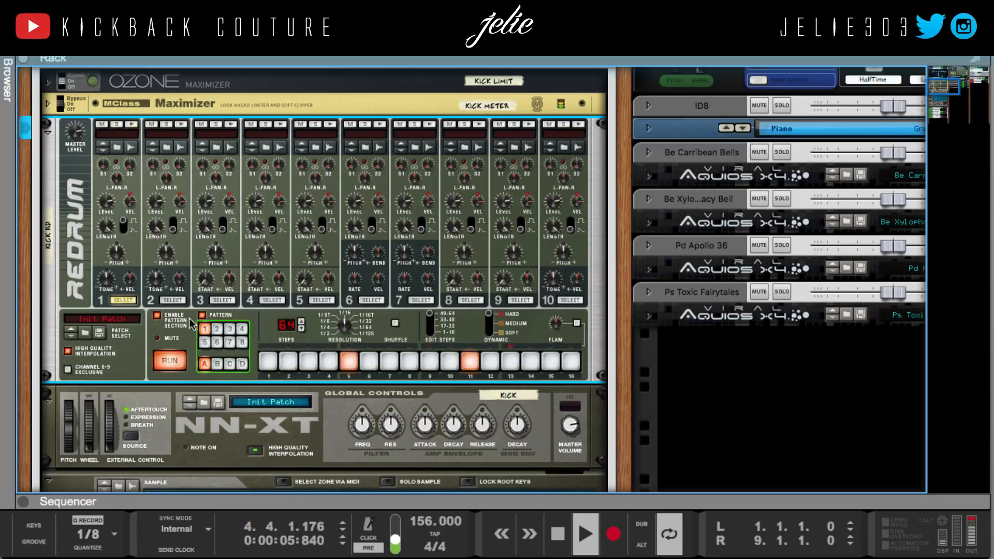
# Look over the kick's Redrum and NN-XT during playback and hide the Kick channel's insert effects.
pyautogui.scroll(4, 67, 133)
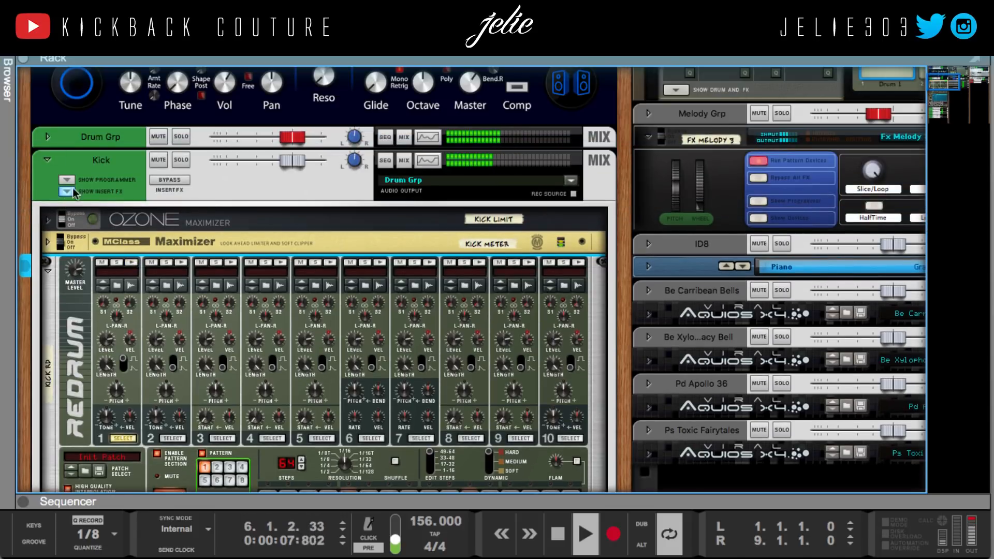
pyautogui.scroll(-5, 303, 371)
pyautogui.scroll(-1, 303, 370)
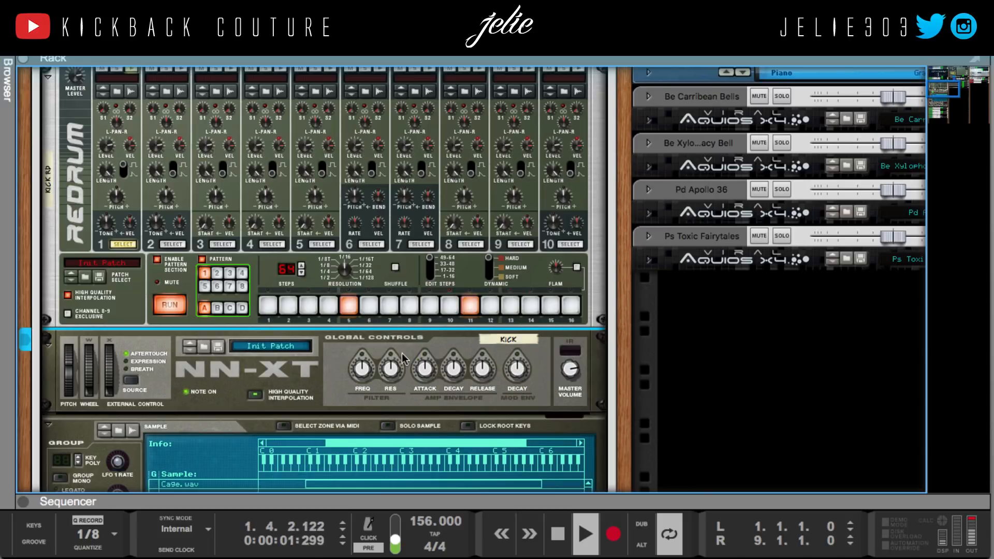
pyautogui.scroll(3, 132, 171)
pyautogui.click(67, 100)
# Show the 808 channel's insert effects and set the NN-XT's amp envelope attack to 22.
pyautogui.scroll(10, 107, 319)
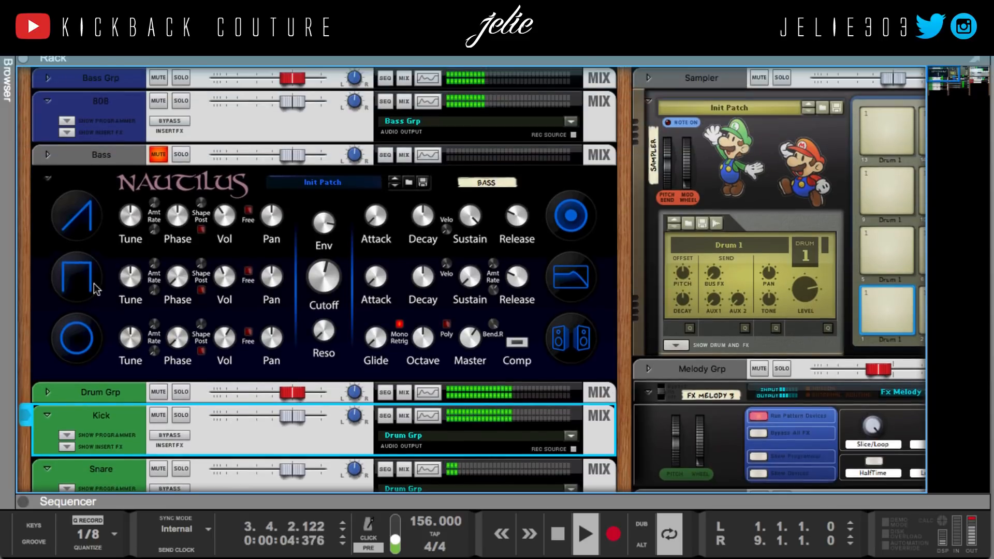
pyautogui.click(66, 132)
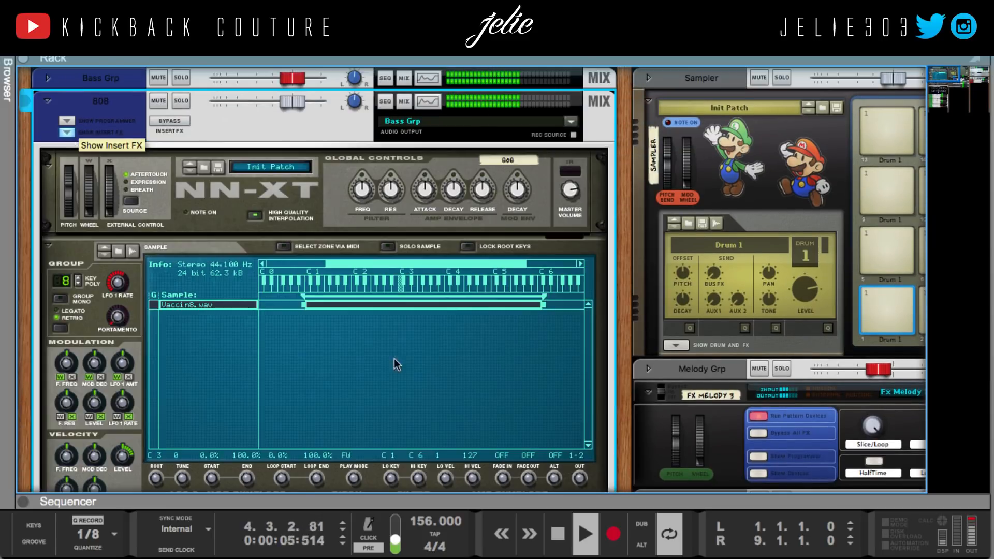
pyautogui.moveTo(425, 197); pyautogui.dragTo(412, 171)
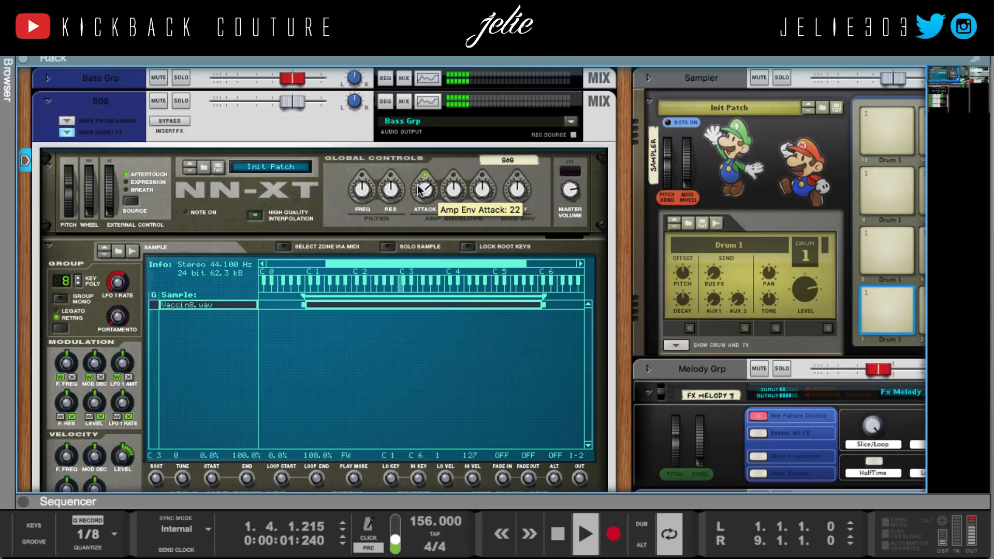
# Solo the 808 channel and set its NN-XT amp envelope attack to 27 while listening to it alone.
pyautogui.click(186, 100)
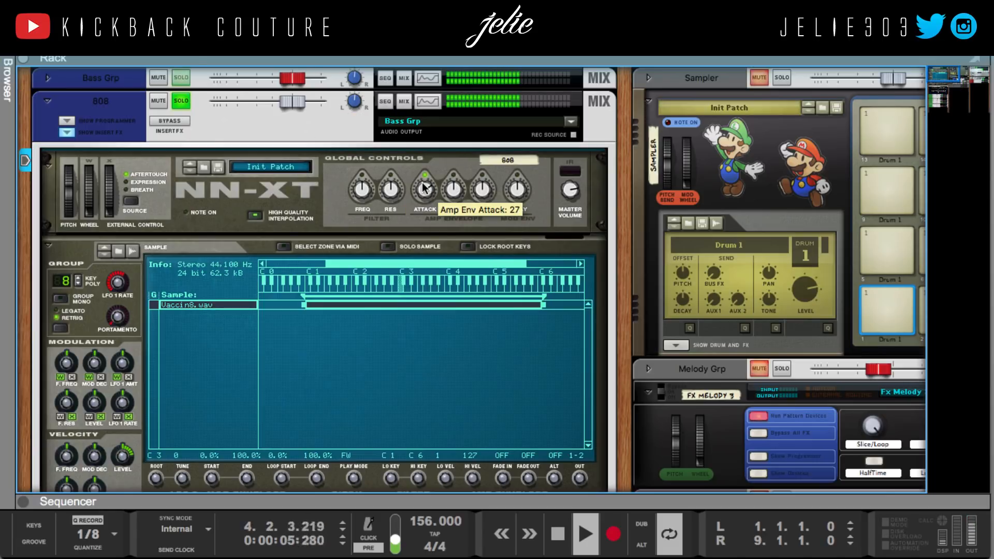
pyautogui.click(187, 101)
pyautogui.scroll(-10, 232, 311)
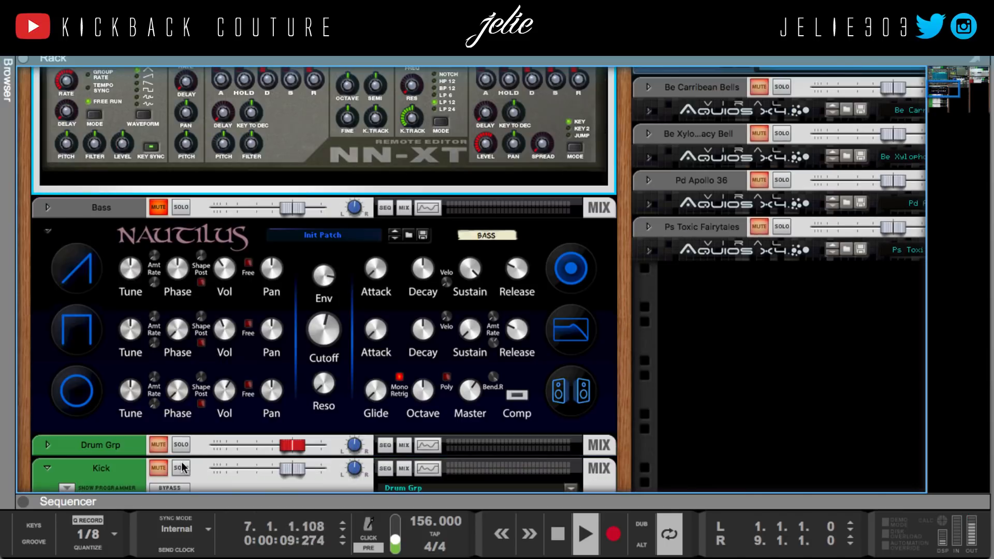
pyautogui.scroll(10, 290, 272)
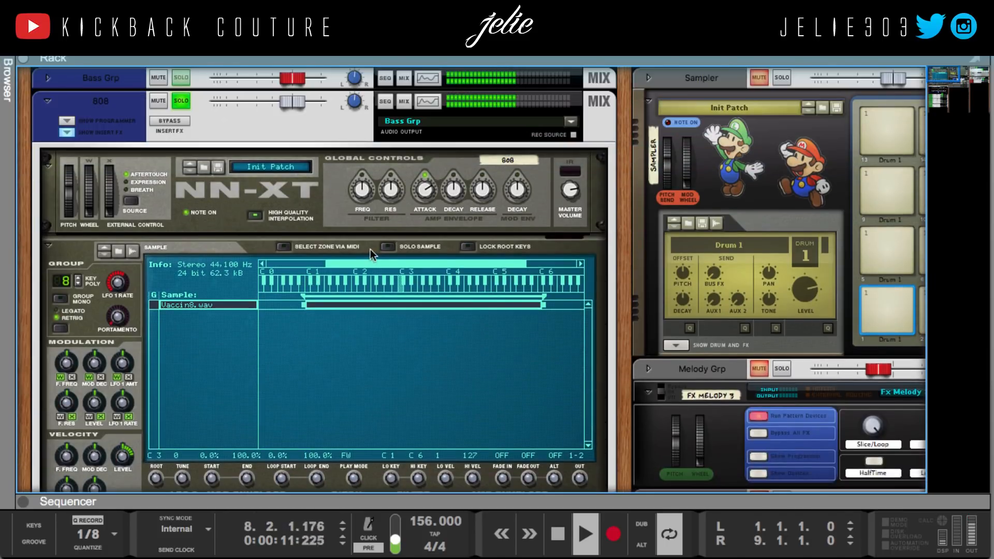
pyautogui.moveTo(426, 194)
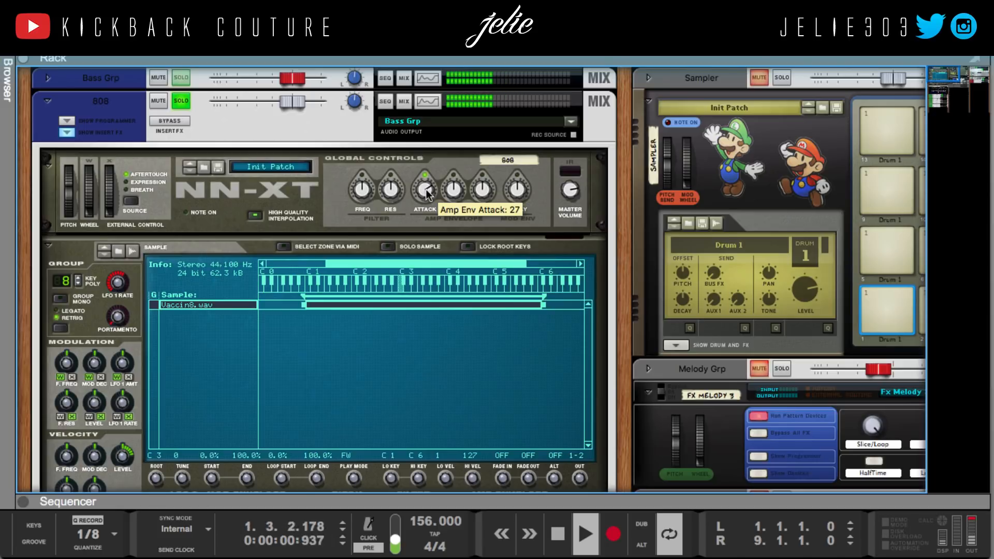
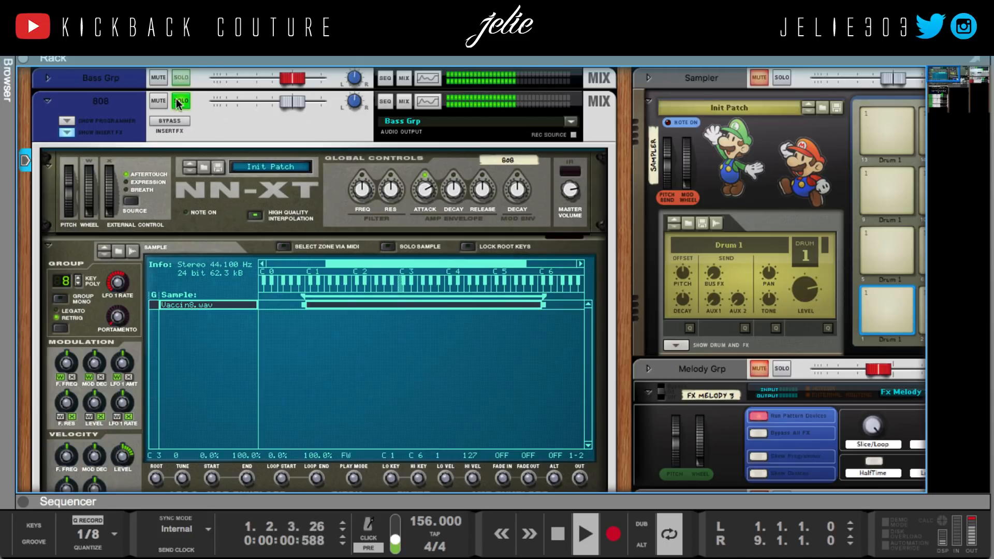
# Solo the Kick channel in place of the 808 to hear it alone, and clear the solo.
pyautogui.scroll(-5, 195, 210)
pyautogui.scroll(-12, 195, 211)
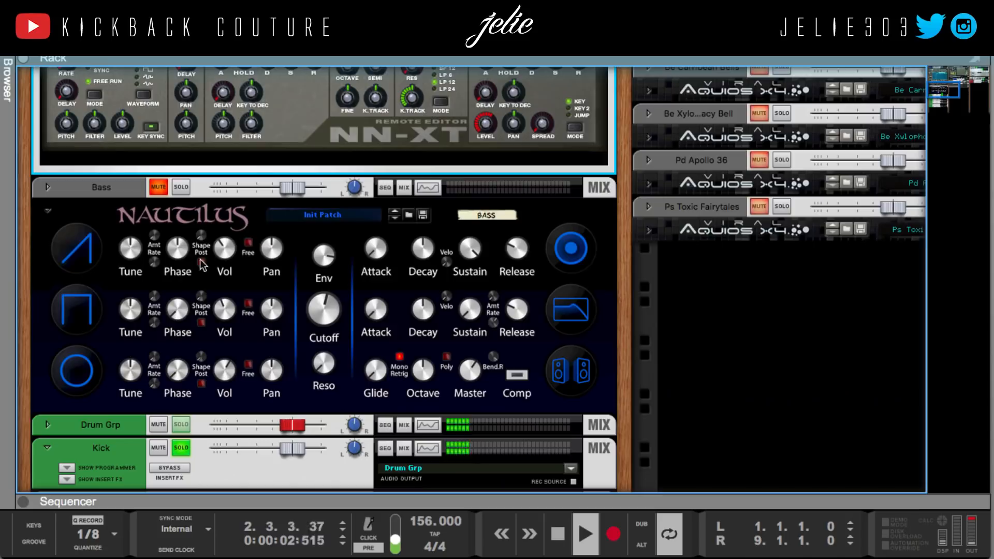
pyautogui.scroll(-15, 182, 280)
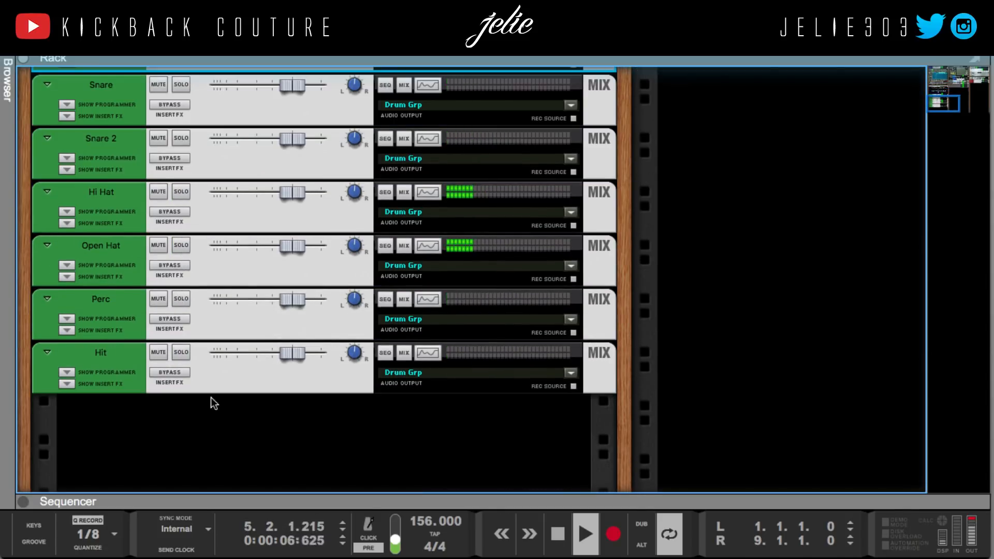
# Check the Hit channel's insert effects, stop playback, and delete the Hit and Perc channels from the rack.
pyautogui.click(70, 383)
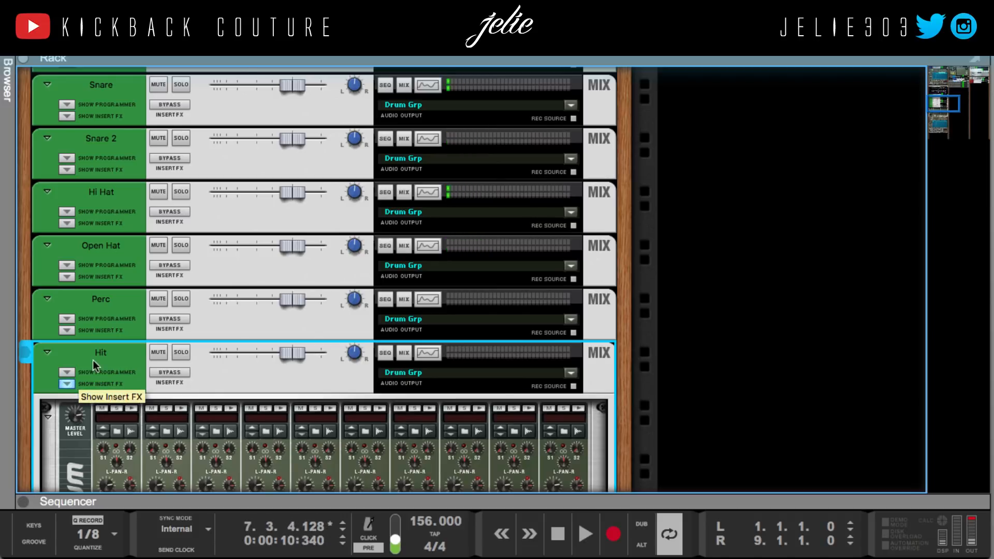
pyautogui.press('BackSpace')
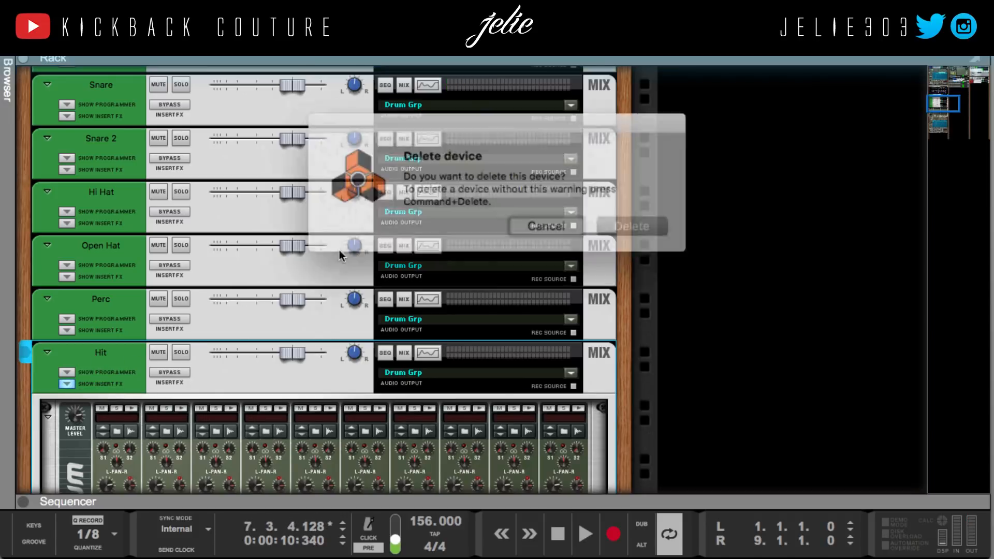
pyautogui.press('Return')
pyautogui.click(95, 309)
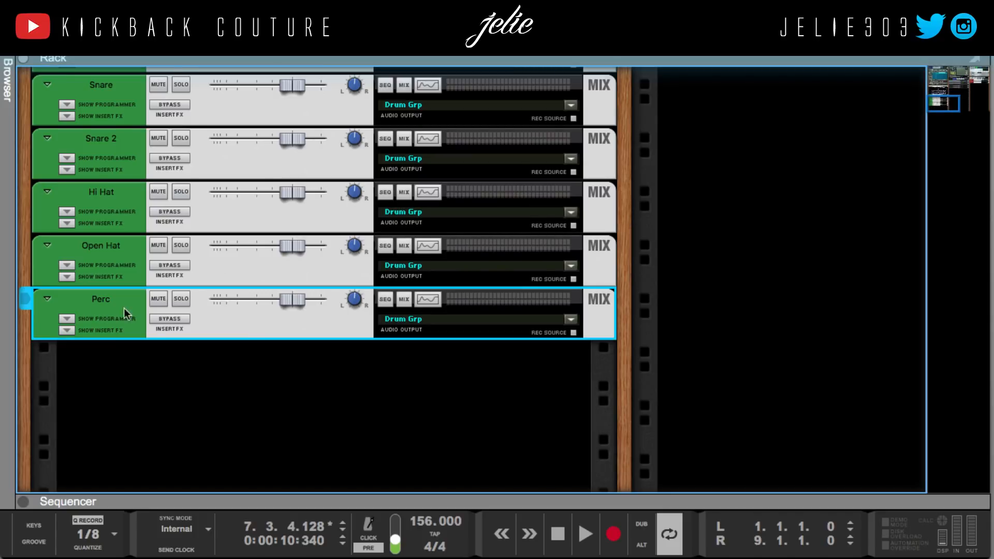
pyautogui.press('BackSpace')
pyautogui.click(613, 220)
pyautogui.moveTo(621, 224); pyautogui.dragTo(213, 223)
pyautogui.scroll(10, 122, 224)
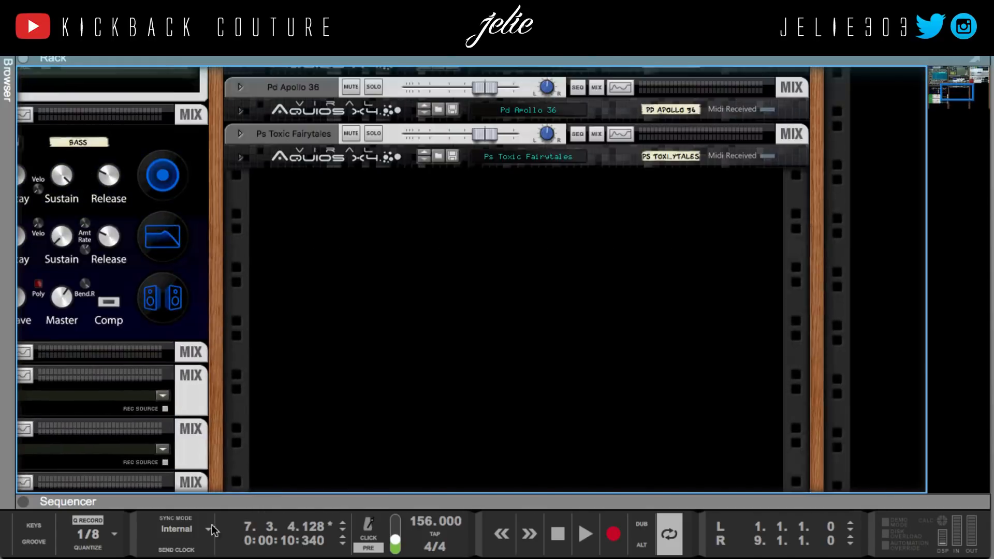
# Play the song with the Be Tubular Legacy Bell patch loaded, turn recording off and close the patch browser.
pyautogui.click(8, 63)
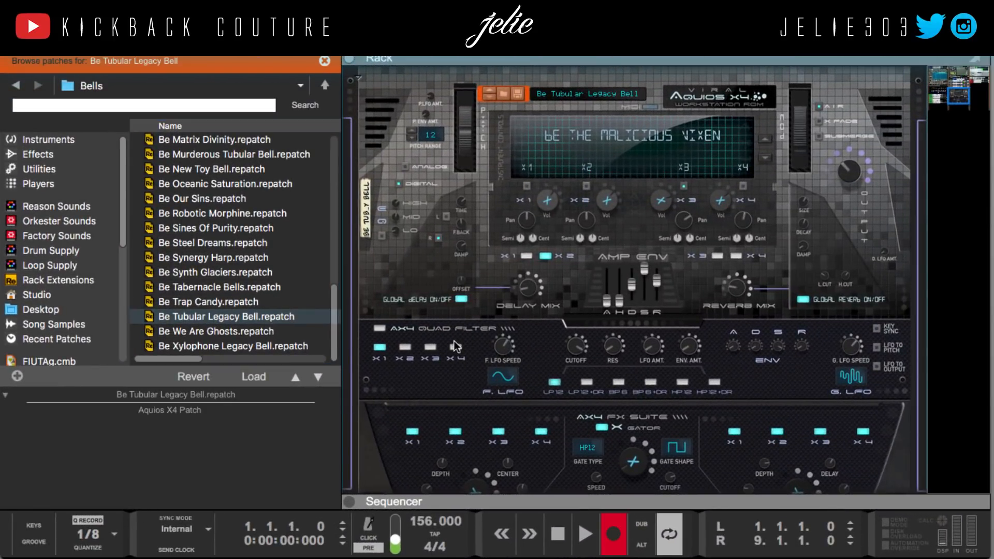
pyautogui.press('space')
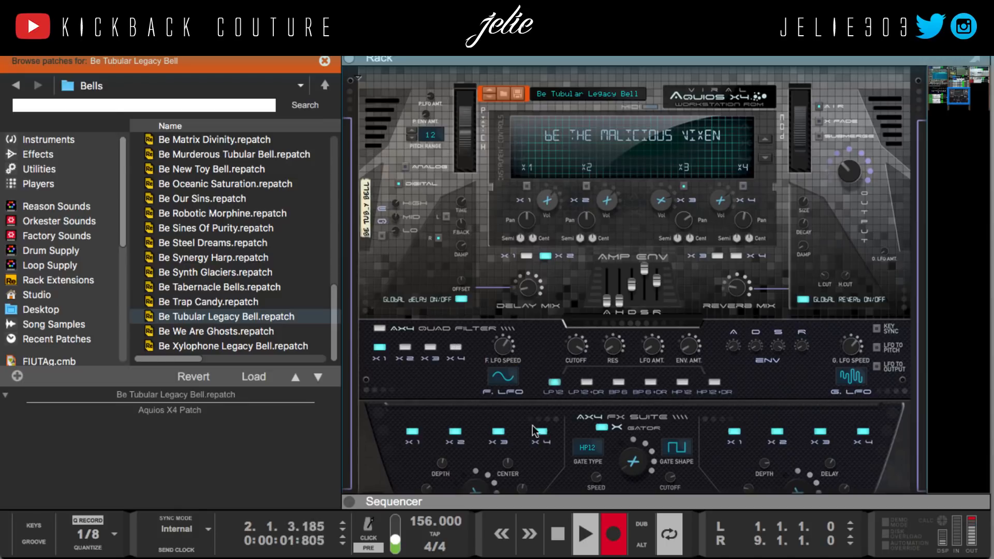
pyautogui.click(611, 529)
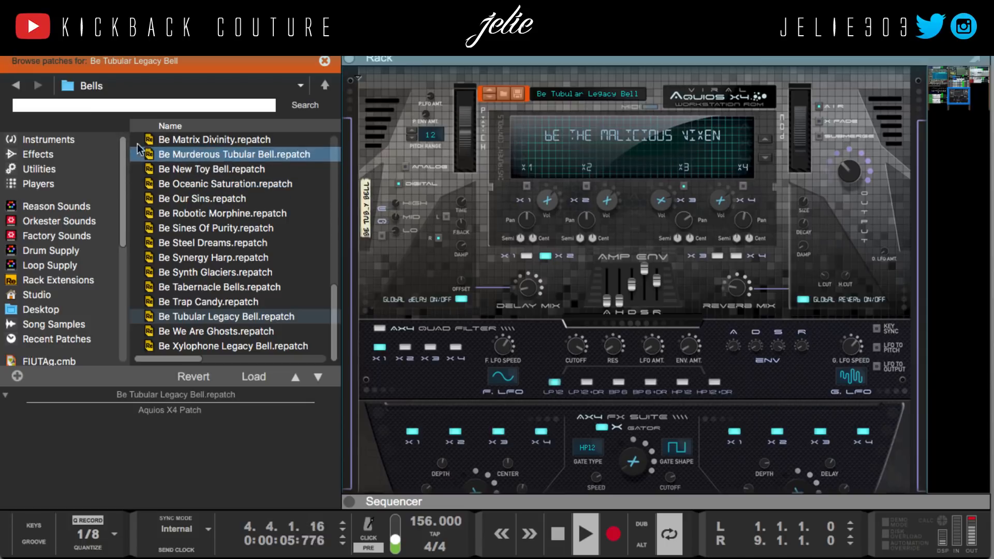
pyautogui.click(7, 48)
pyautogui.scroll(6, 251, 343)
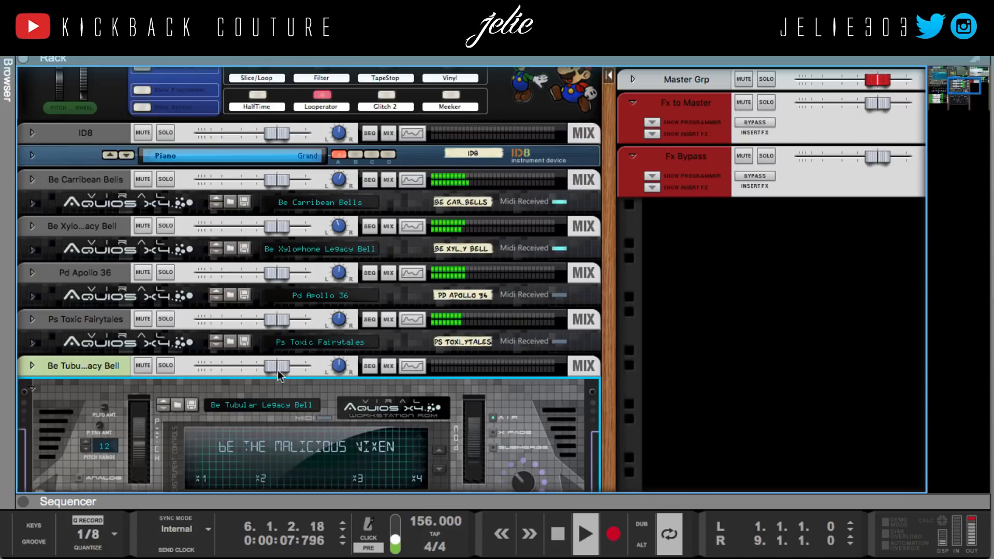
# Route the Be Tubular Legacy Bell mix channel to the Melody Grp output bus.
pyautogui.rightClick(88, 366)
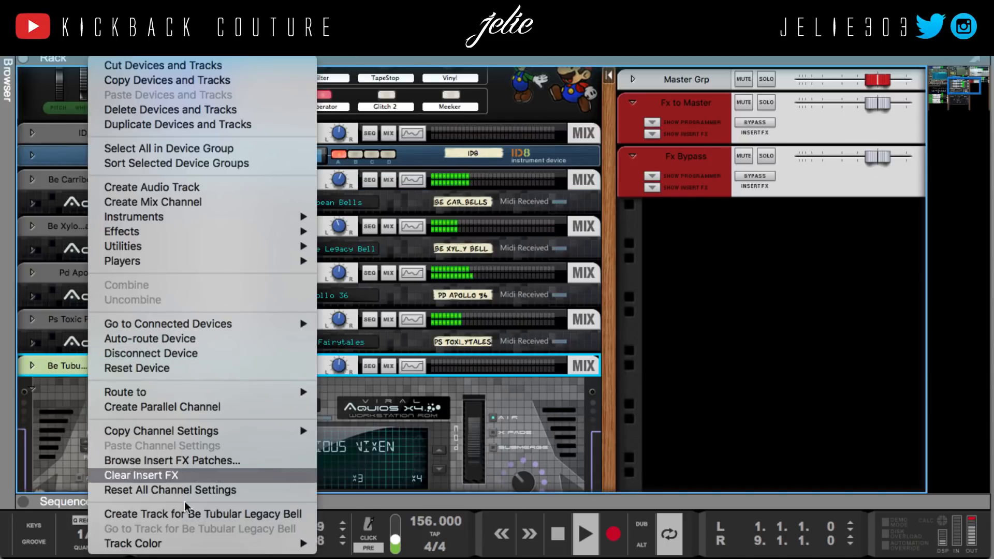
pyautogui.click(72, 366)
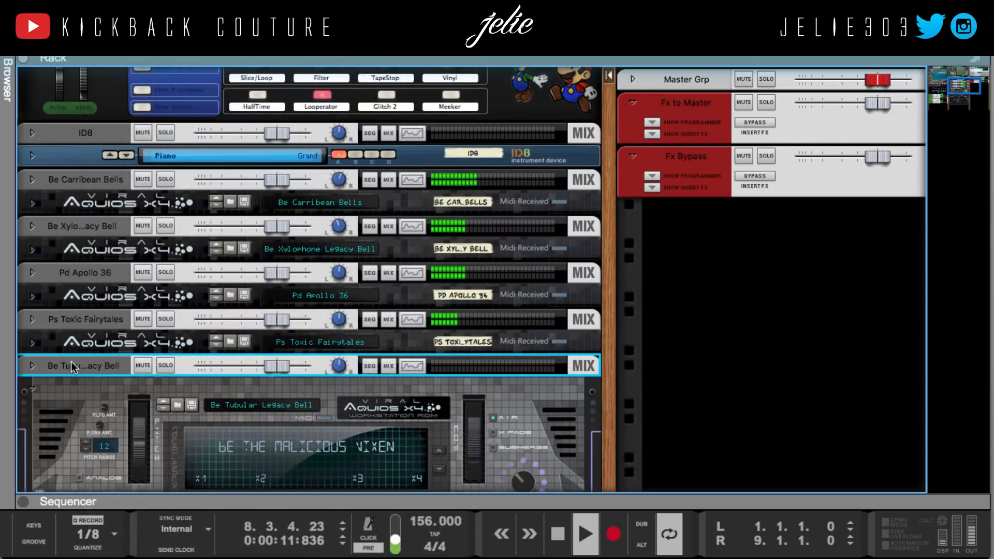
pyautogui.rightClick(73, 366)
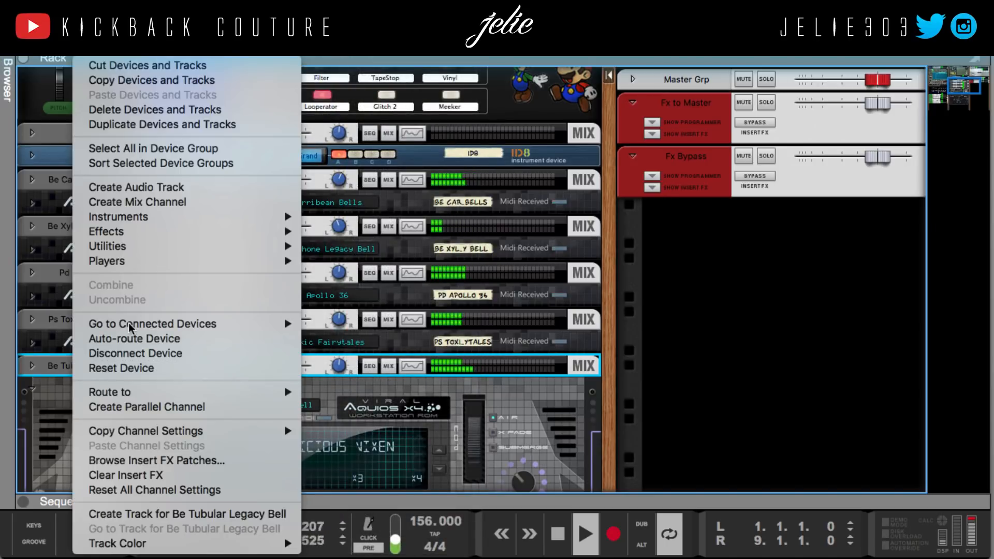
pyautogui.moveTo(233, 392)
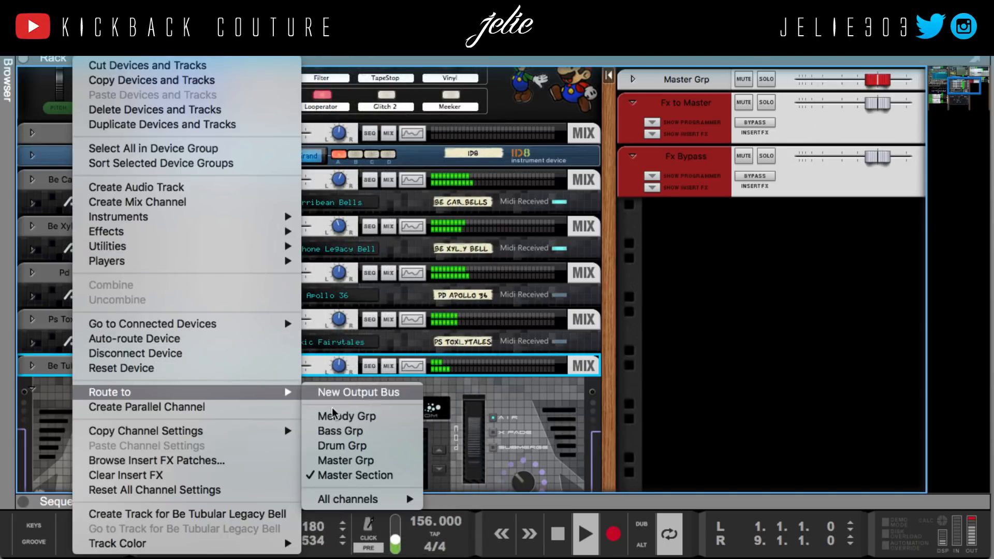
pyautogui.click(352, 418)
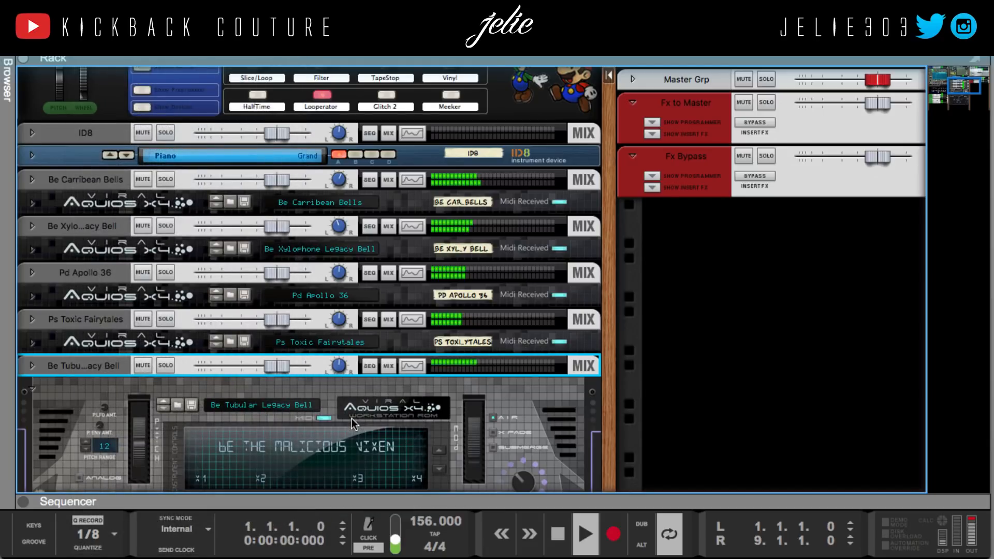
# Restart playback to hear the routed bells, stop it, and hide the 808 channel's insert effects in the rack.
pyautogui.press('space')
pyautogui.press('space')
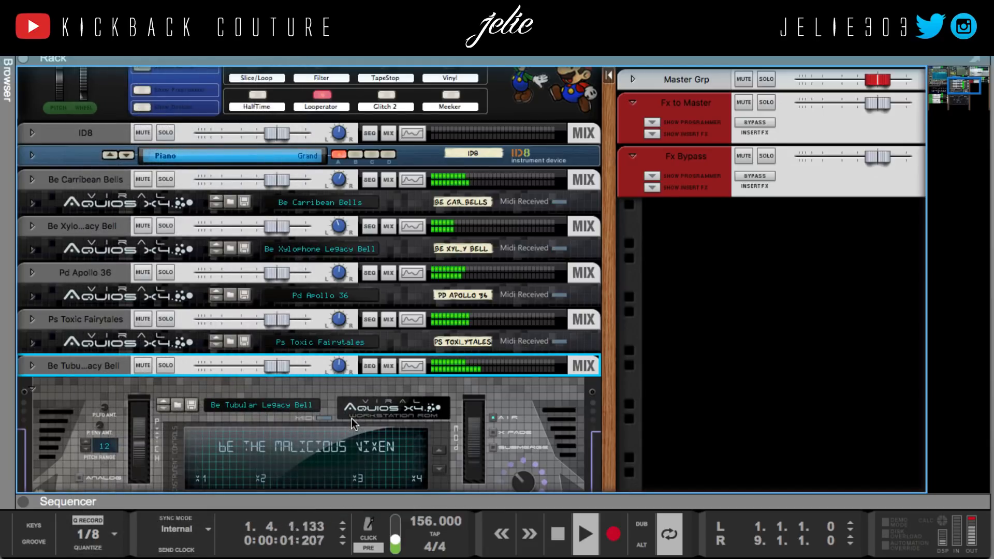
pyautogui.hscroll(-10, 288, 342)
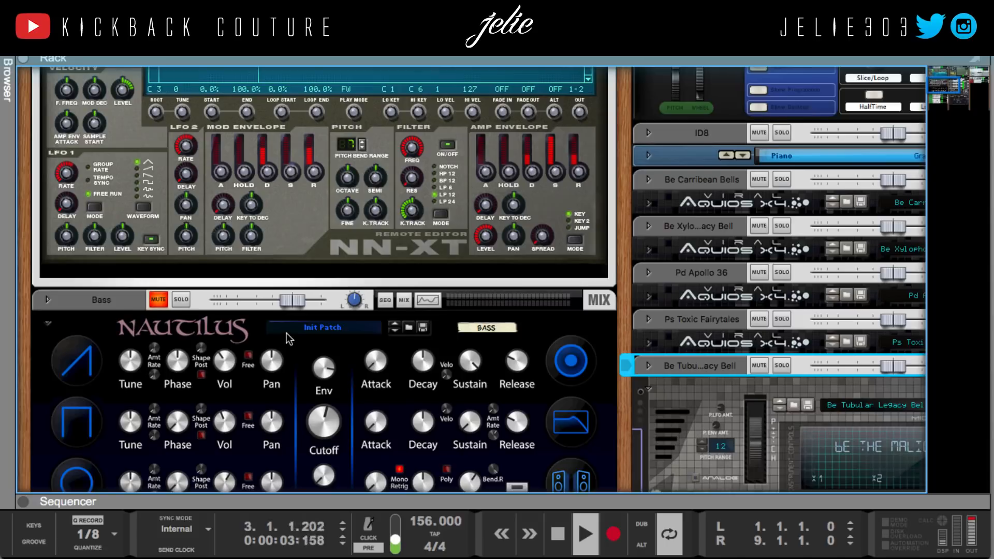
pyautogui.scroll(1, 287, 334)
pyautogui.press('space')
pyautogui.scroll(-10, 170, 263)
pyautogui.scroll(15, 167, 265)
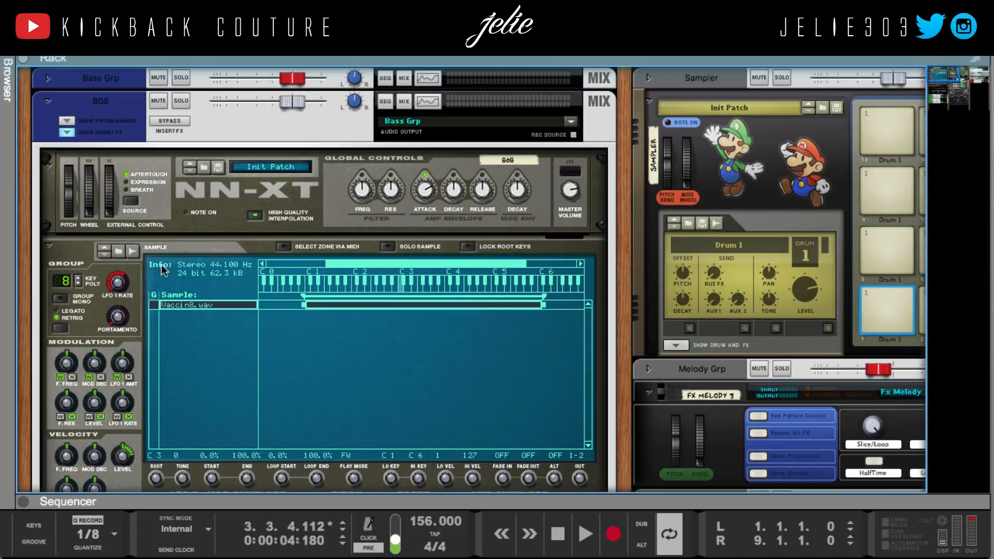
pyautogui.click(67, 133)
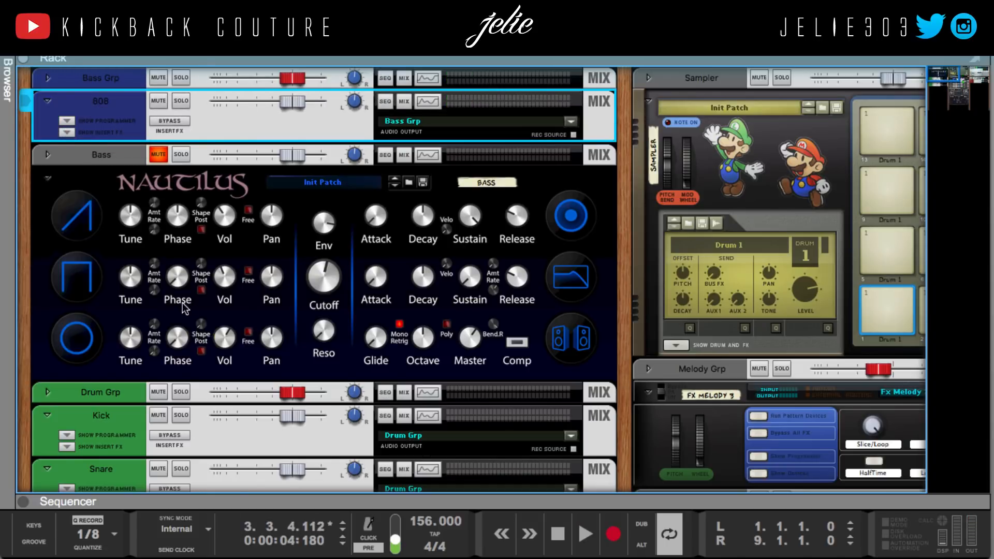
# Look over the drum channels in the rack, and expand the sequencer to show the song arrangement with no clip selected.
pyautogui.scroll(-1, 185, 309)
pyautogui.click(640, 392)
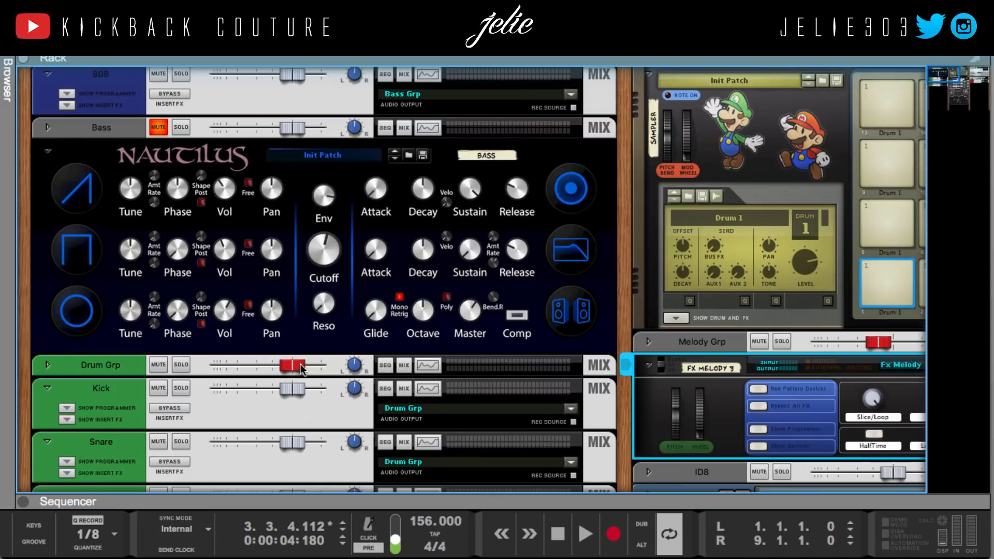
pyautogui.click(167, 129)
pyautogui.scroll(-10, 191, 322)
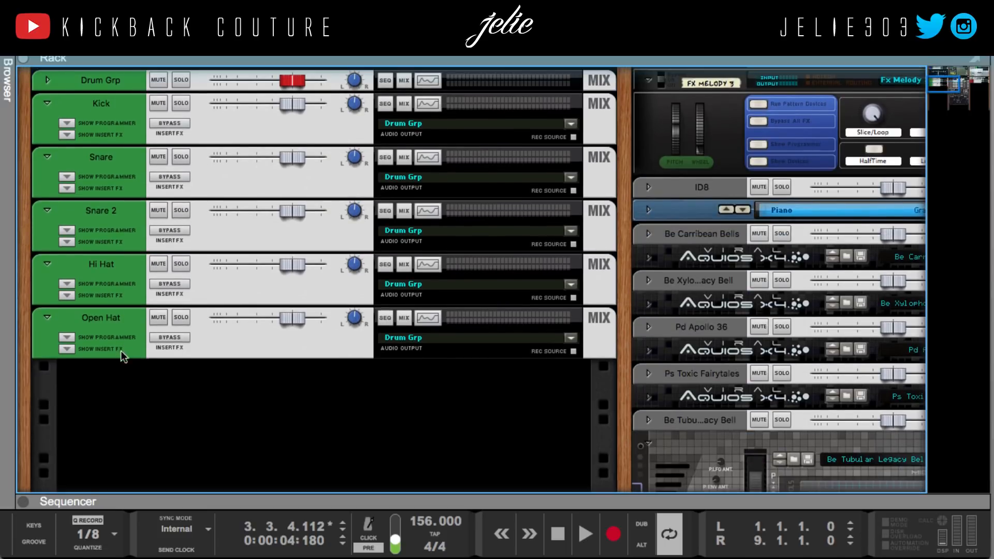
pyautogui.scroll(4, 179, 412)
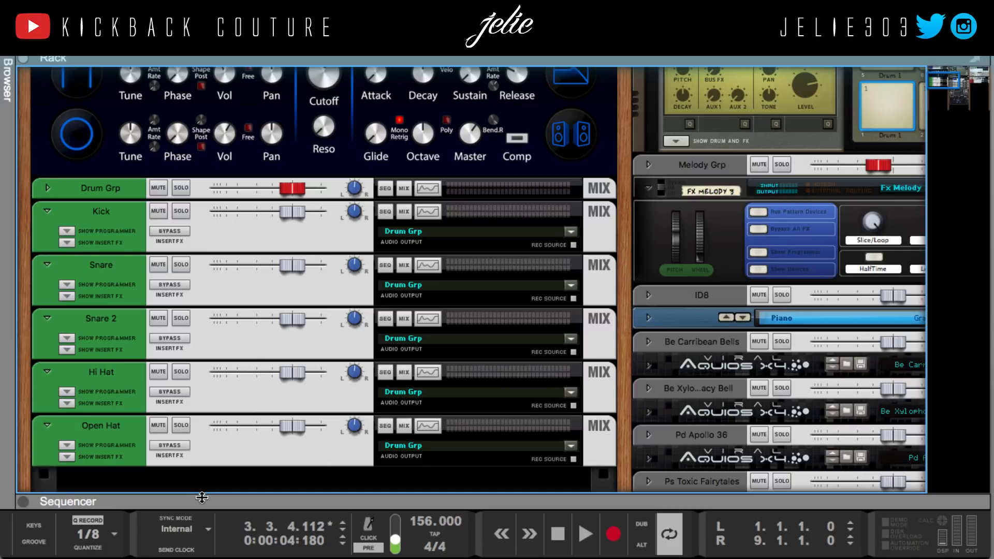
pyautogui.moveTo(202, 498); pyautogui.dragTo(192, 112)
pyautogui.hotkey('ctrl', 'e')
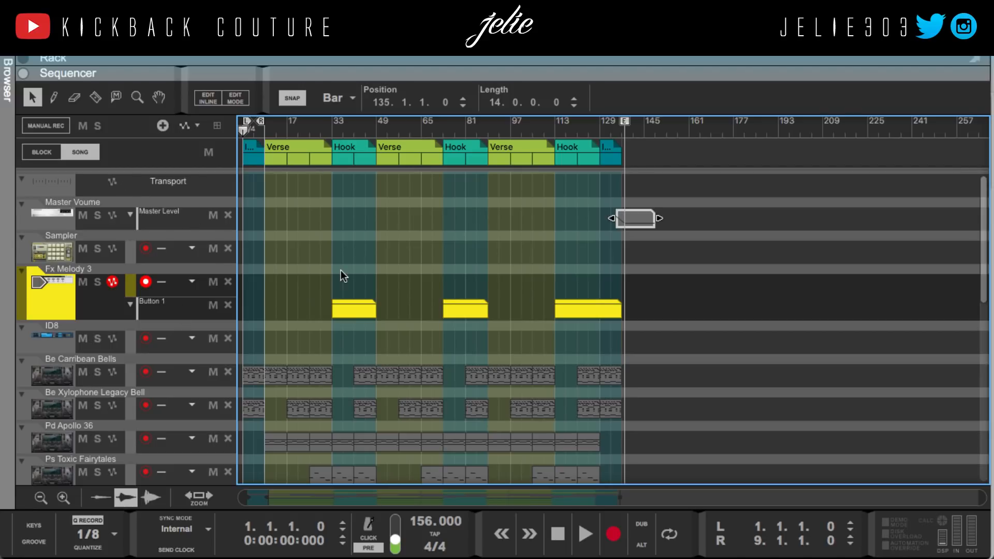
pyautogui.click(341, 280)
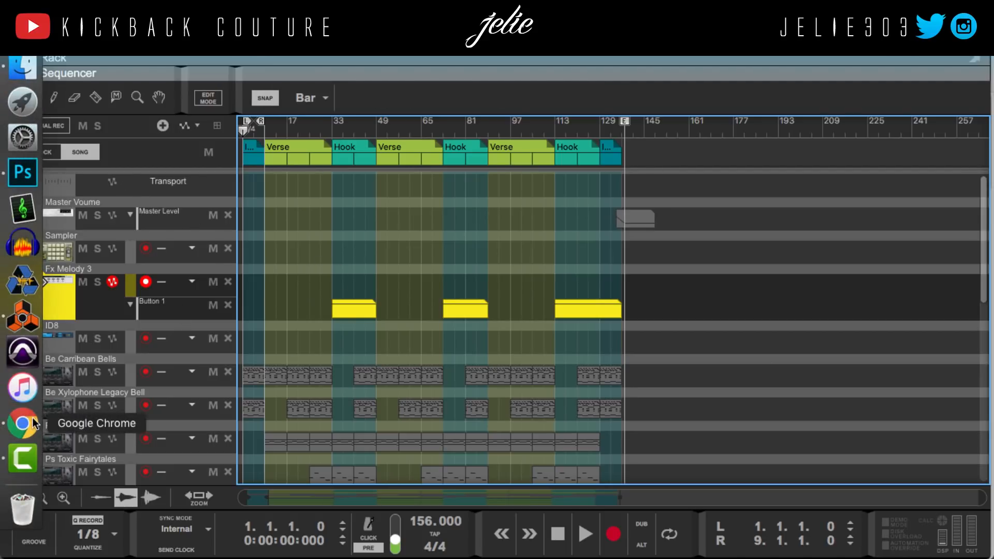
# Switch to Google Chrome and examine the Aquios X4 Workstation ROM shop page, including its price, description and product details.
pyautogui.click(32, 424)
pyautogui.scroll(-2, 318, 319)
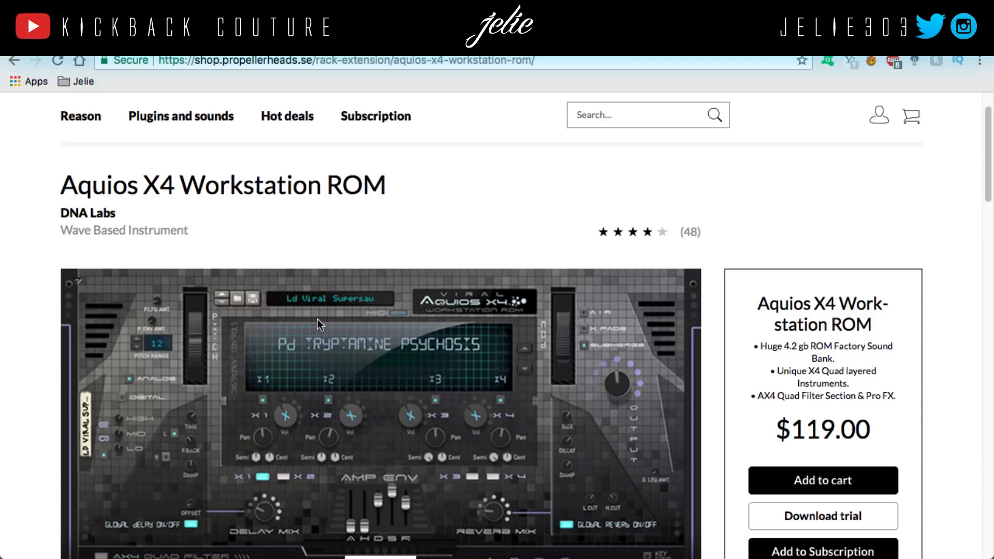
pyautogui.scroll(-5, 314, 321)
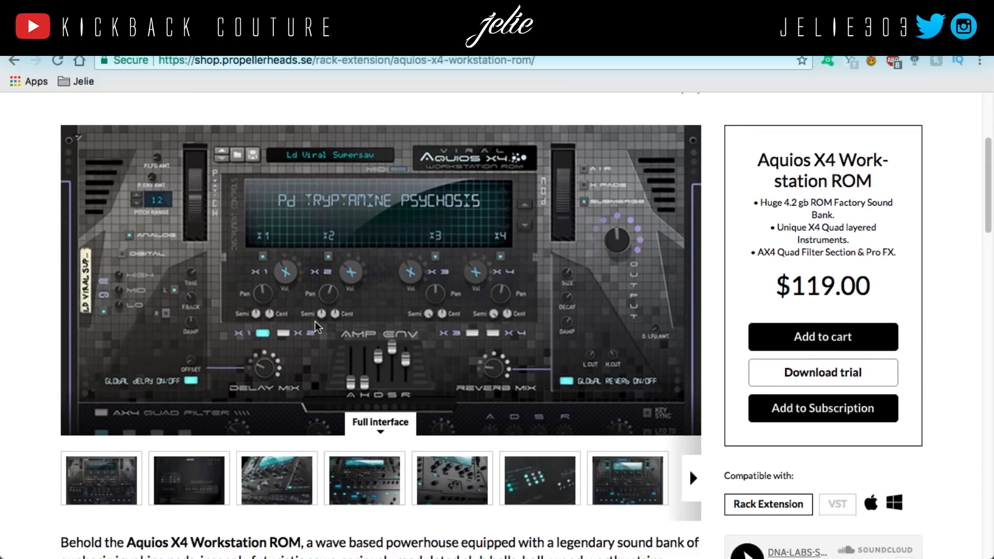
pyautogui.scroll(-8, 315, 321)
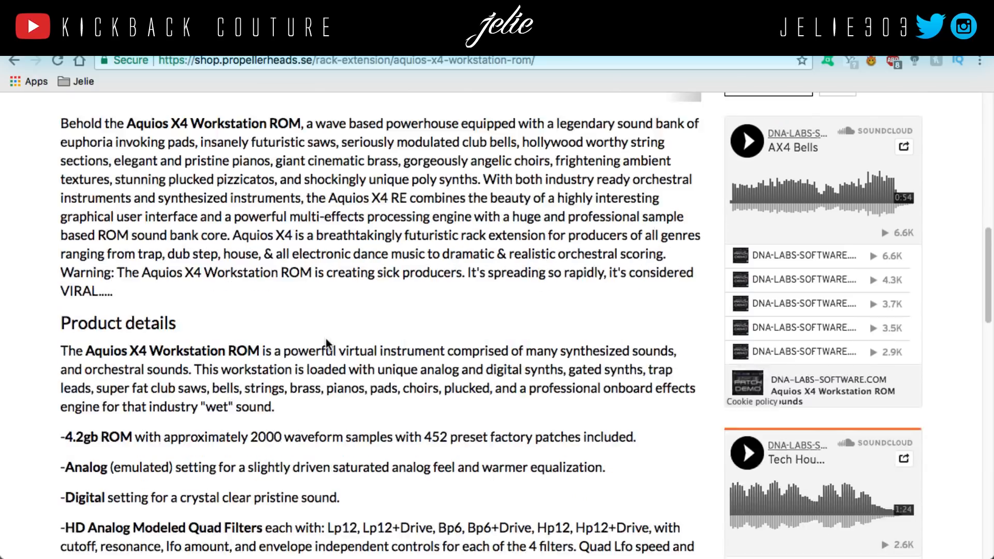
pyautogui.scroll(15, 325, 338)
pyautogui.scroll(-2, 316, 279)
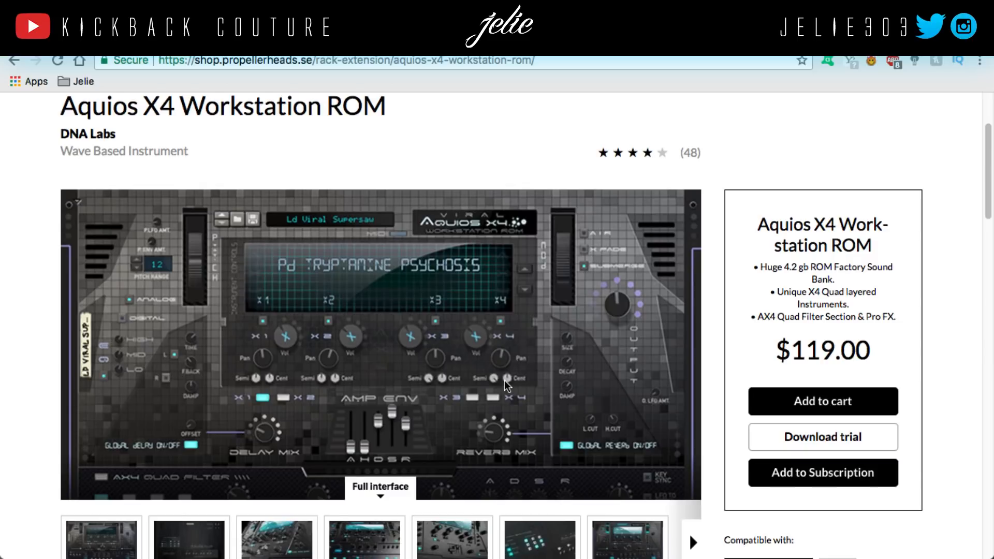
pyautogui.scroll(-10, 499, 380)
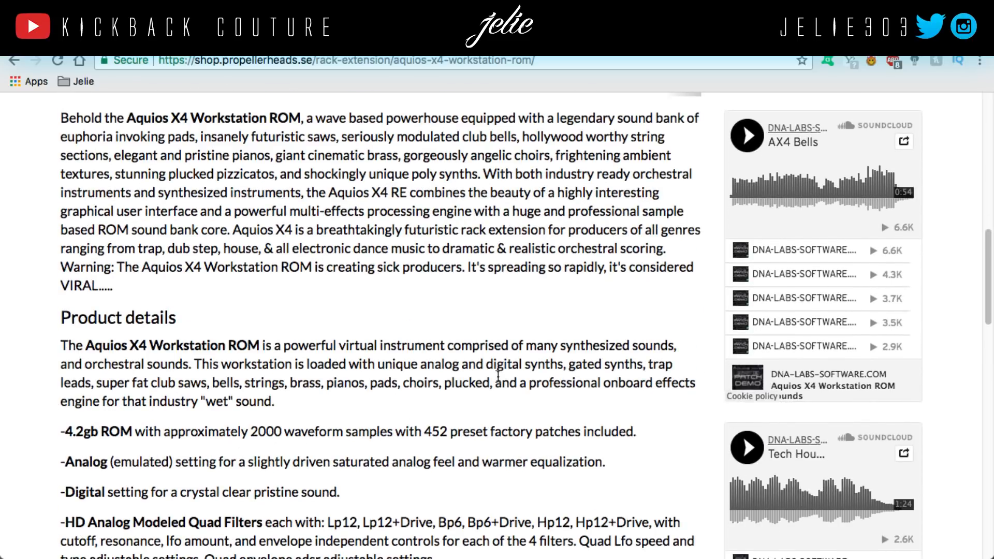
pyautogui.scroll(-1, 497, 379)
pyautogui.scroll(-6, 496, 376)
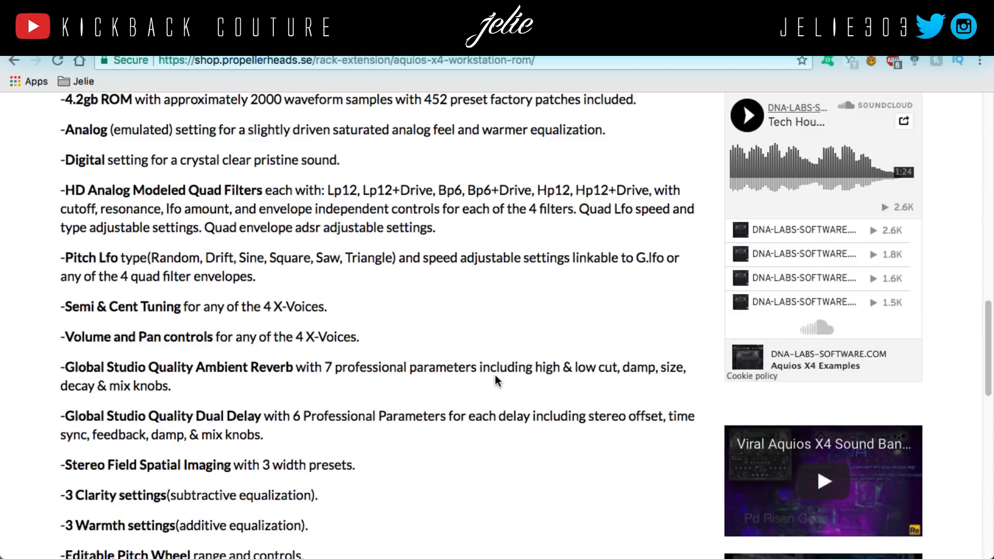
pyautogui.scroll(-12, 495, 376)
pyautogui.scroll(20, 496, 376)
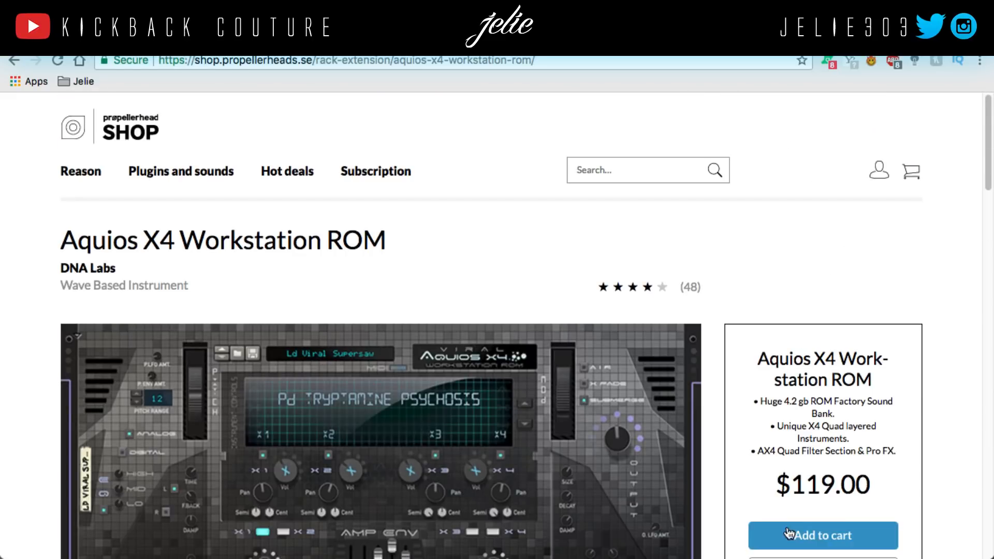
# Show the Nautilus Bass Synthesizer shop page and check its price and description, briefly revisiting the Aquios X4 page.
pyautogui.click(321, 37)
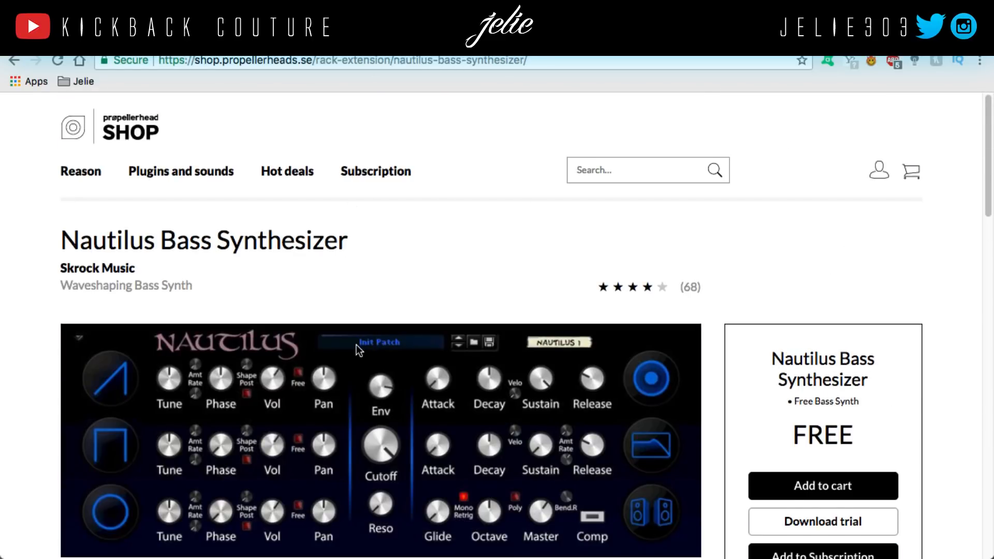
pyautogui.scroll(-2, 356, 344)
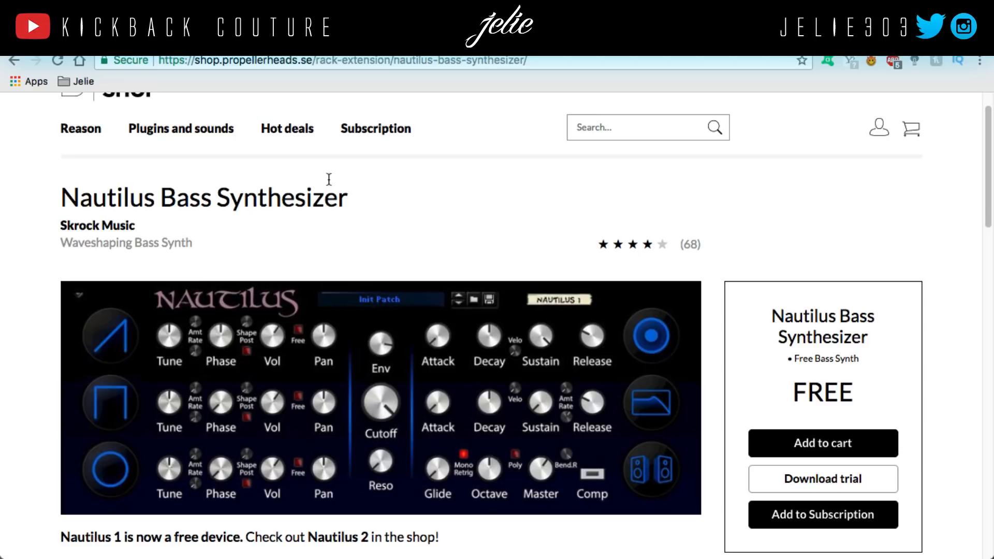
pyautogui.click(217, 39)
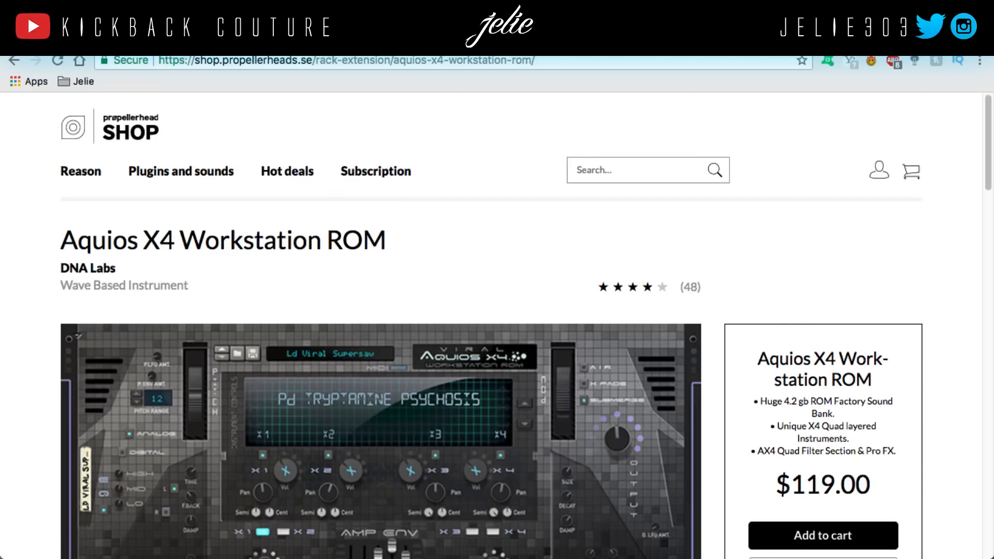
pyautogui.click(258, 39)
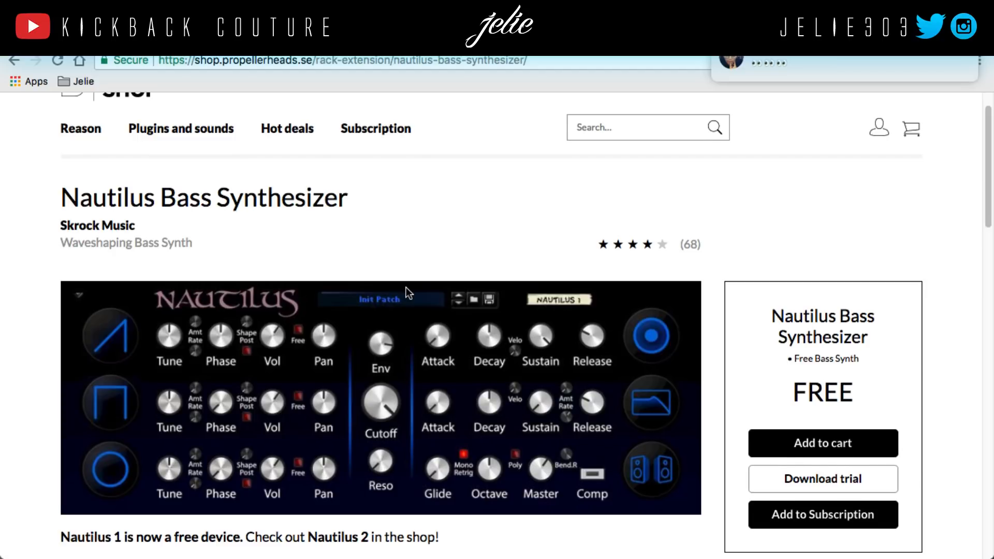
pyautogui.scroll(-5, 399, 296)
# Switch between the Aquios X4 and Nautilus shop pages again, ending at the start of the Nautilus Bass Synthesizer page.
pyautogui.click(207, 40)
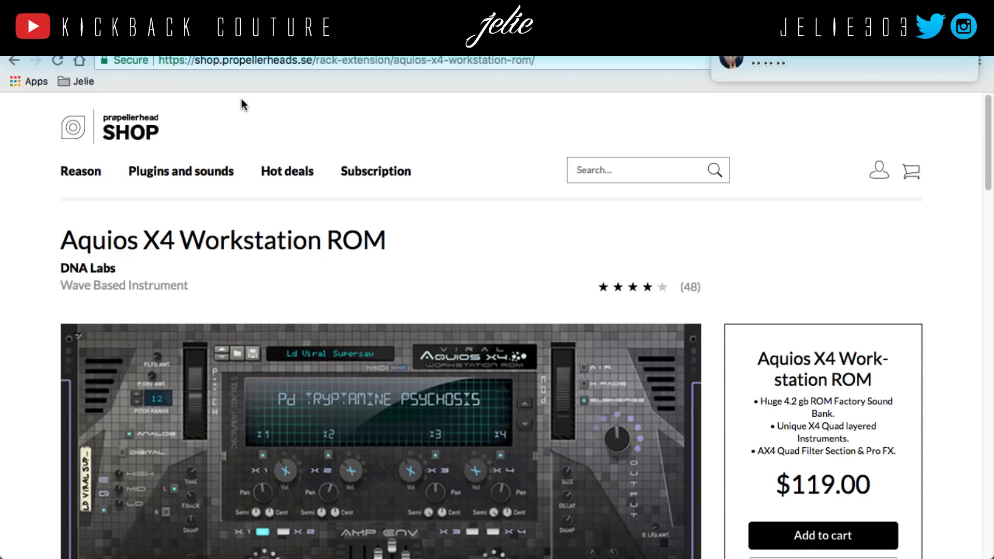
pyautogui.click(329, 44)
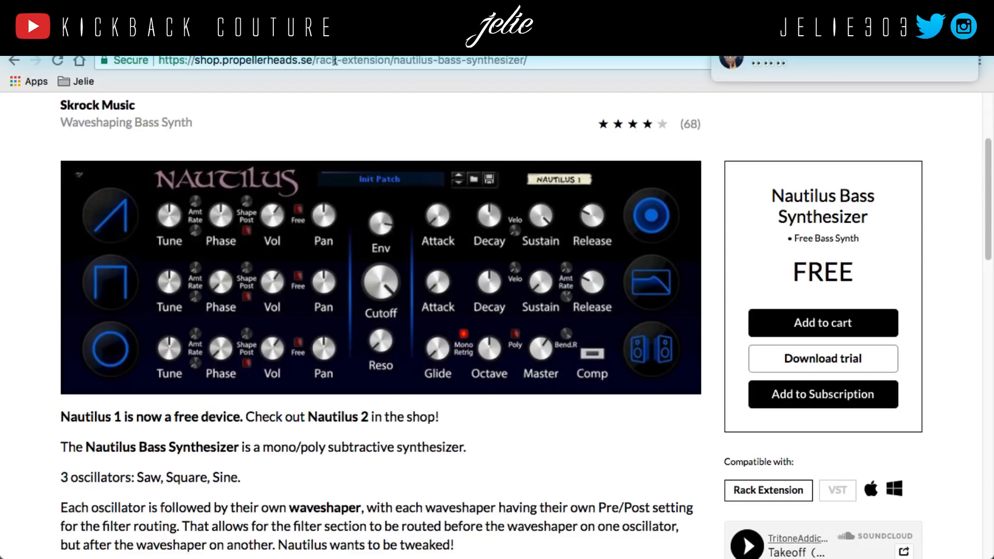
pyautogui.moveTo(930, 67)
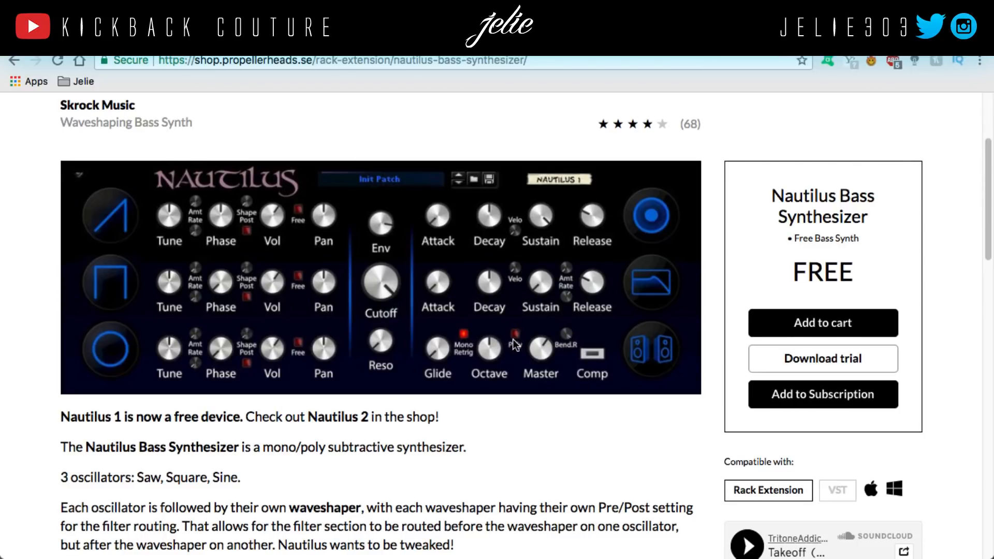
pyautogui.scroll(-1, 514, 329)
pyautogui.scroll(1, 470, 349)
pyautogui.scroll(3, 470, 349)
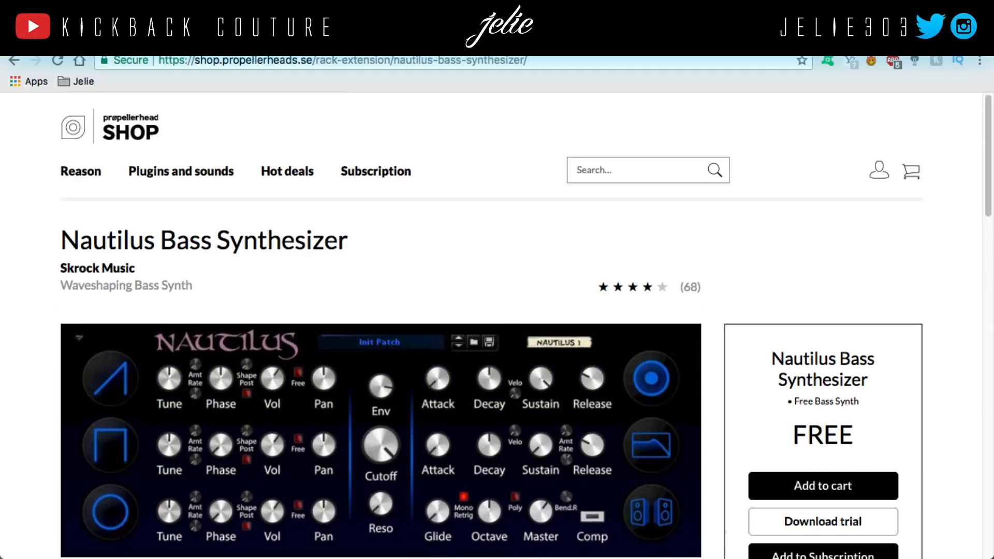
pyautogui.click(155, 44)
pyautogui.click(270, 44)
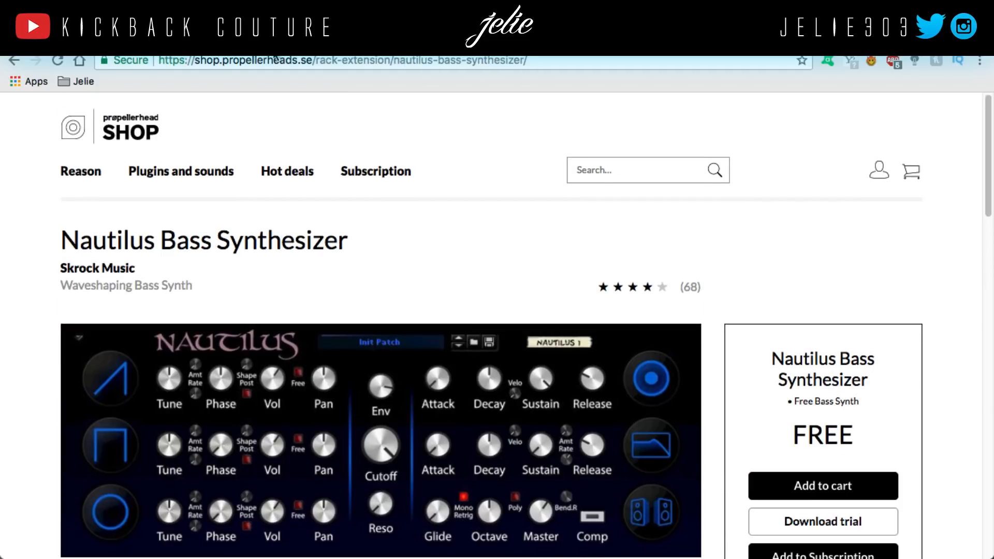